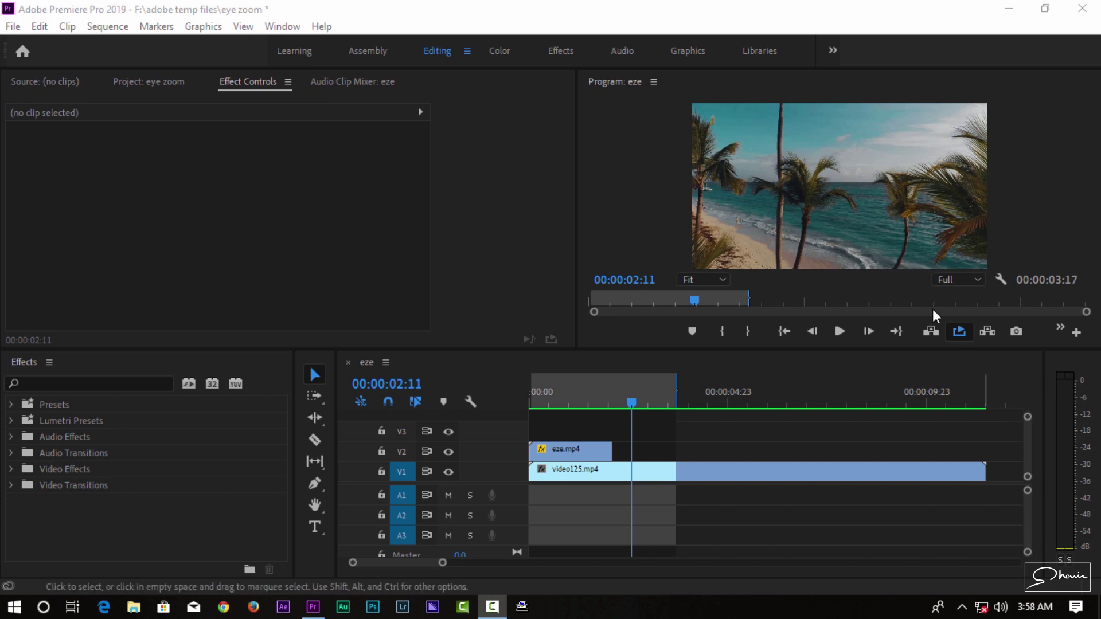
Review the finished sequence, scrubbing back to the eye section and replaying it several times
{"action": "left_click", "coordinate": [842, 332]}
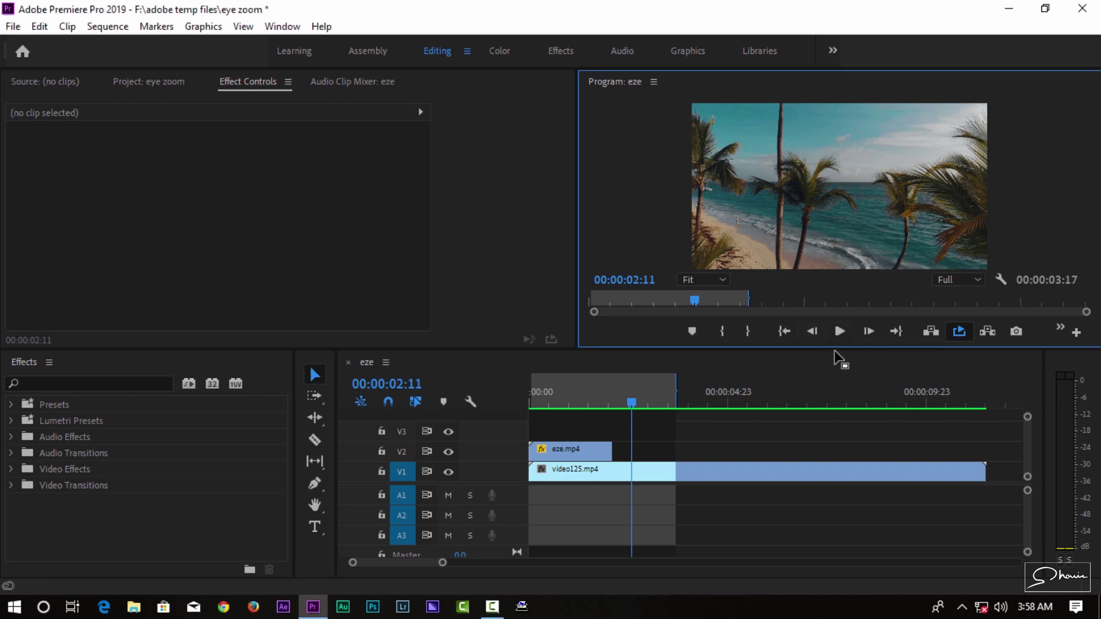
{"action": "left_click", "coordinate": [840, 332]}
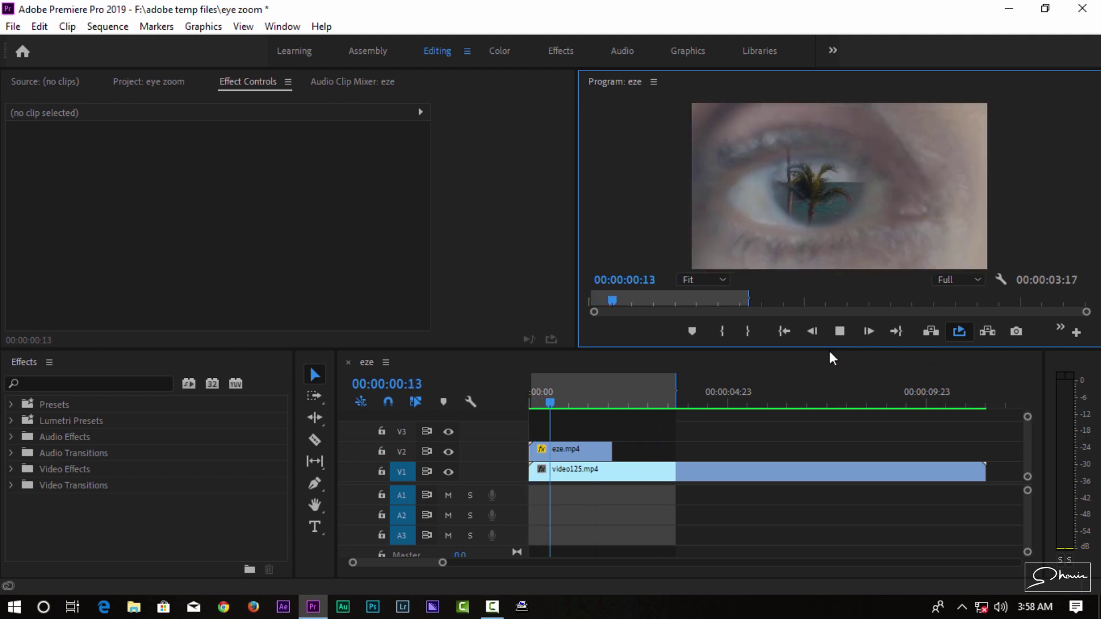
{"action": "key", "text": "space"}
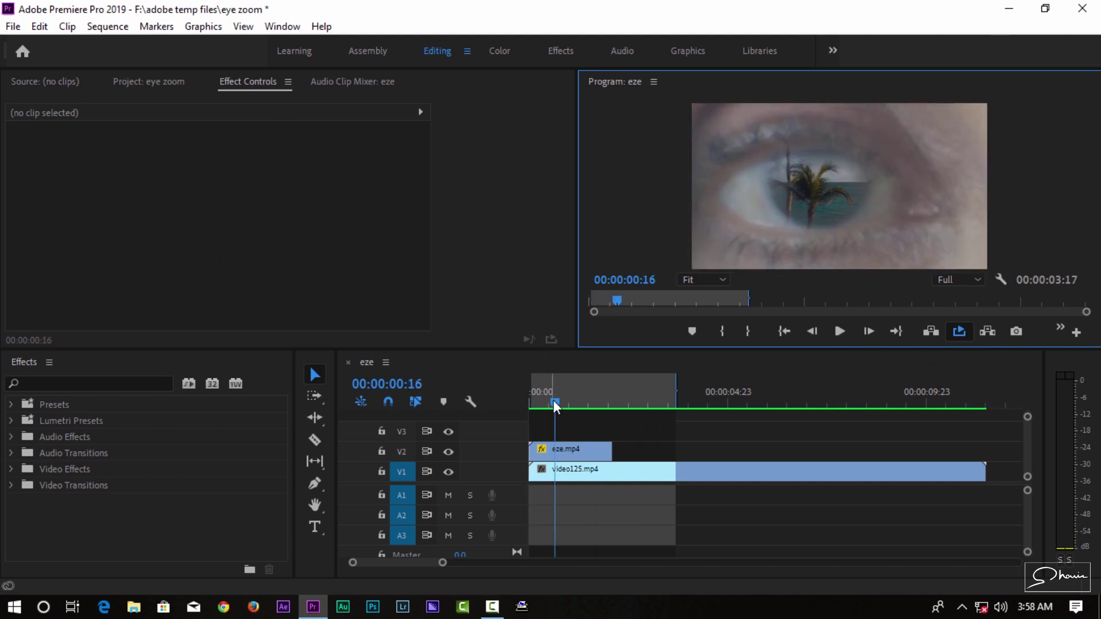
{"action": "left_click_drag", "start_coordinate": [554, 401], "coordinate": [550, 398]}
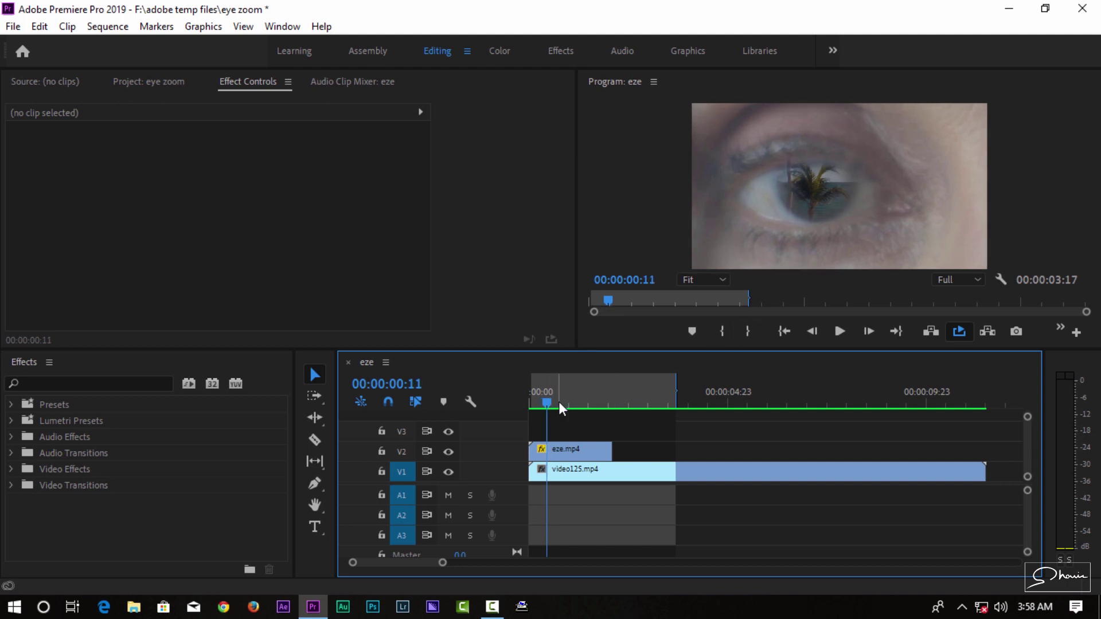
{"action": "left_click_drag", "start_coordinate": [549, 403], "coordinate": [538, 401]}
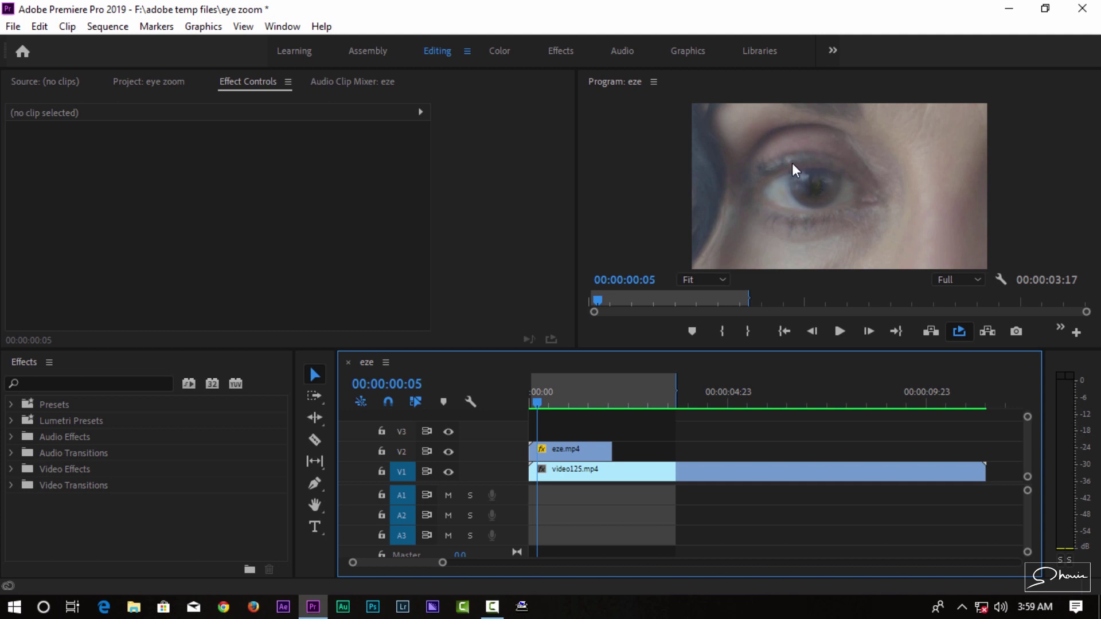
{"action": "key", "text": "space"}
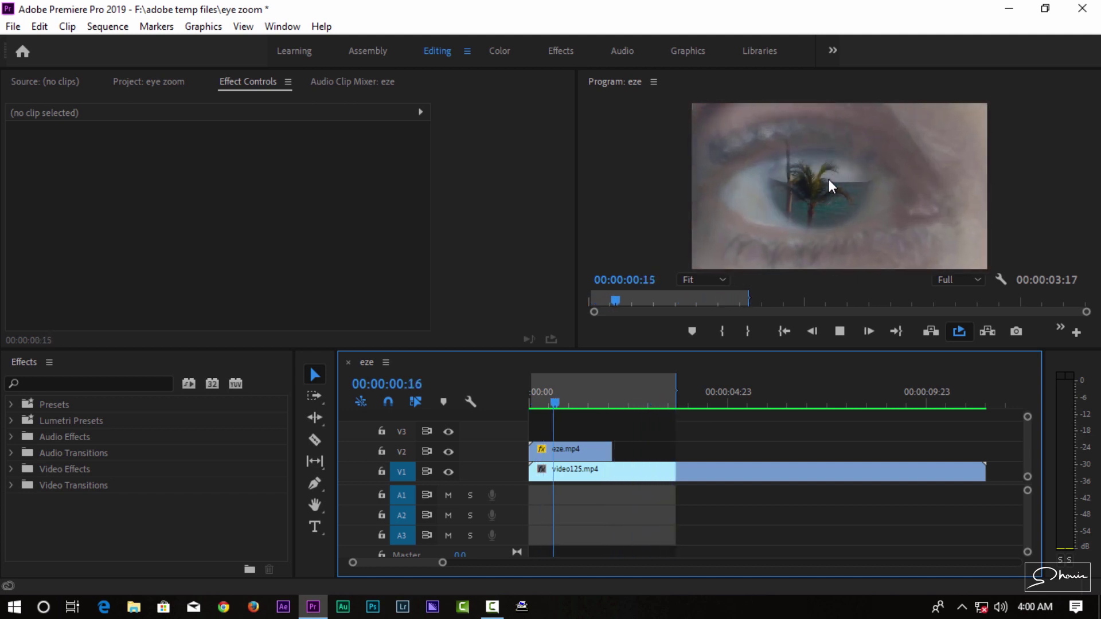
{"action": "key", "text": "space"}
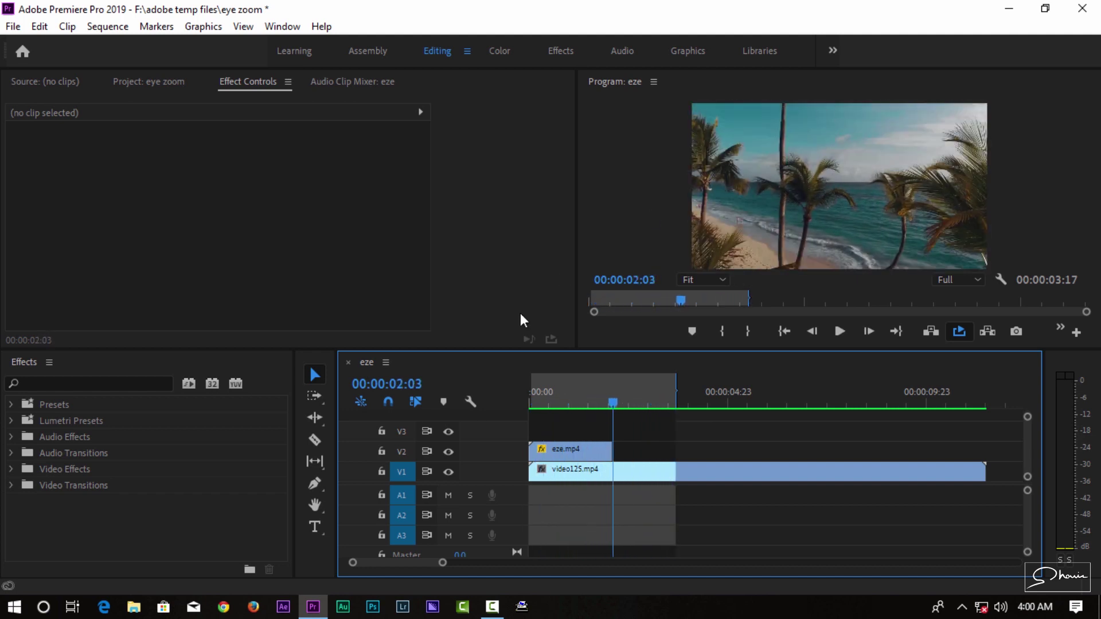
{"action": "mouse_move", "coordinate": [615, 400]}
{"action": "left_mouse_down"}
{"action": "mouse_move", "coordinate": [550, 394]}
{"action": "mouse_move", "coordinate": [645, 396]}
{"action": "mouse_move", "coordinate": [583, 383]}
{"action": "mouse_move", "coordinate": [624, 405]}
{"action": "mouse_move", "coordinate": [528, 390]}
{"action": "left_mouse_up"}
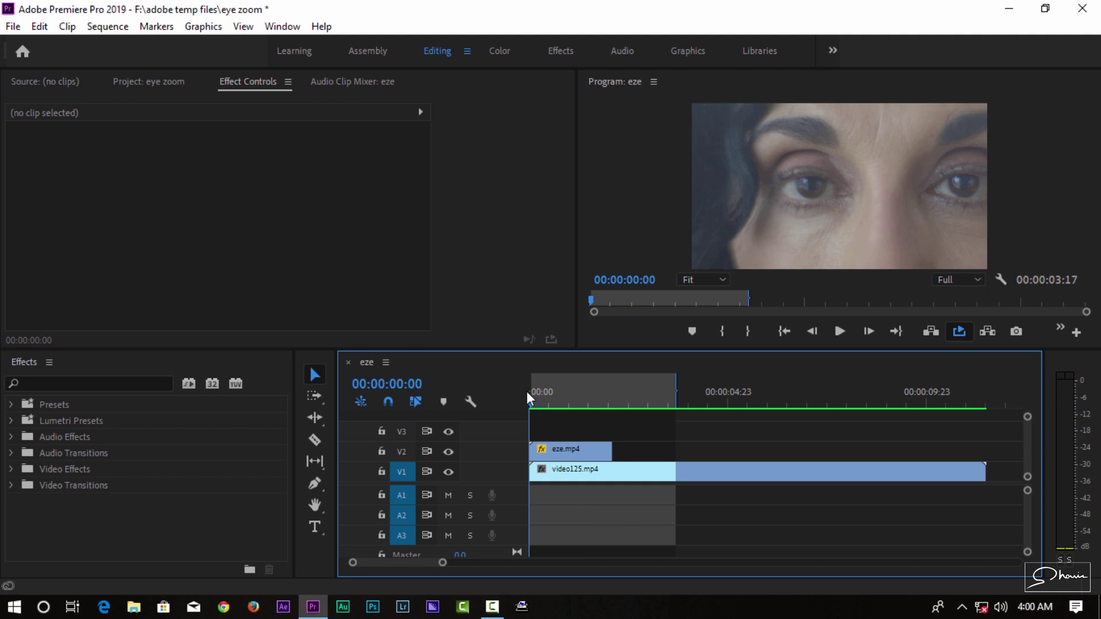
{"action": "key", "text": "space"}
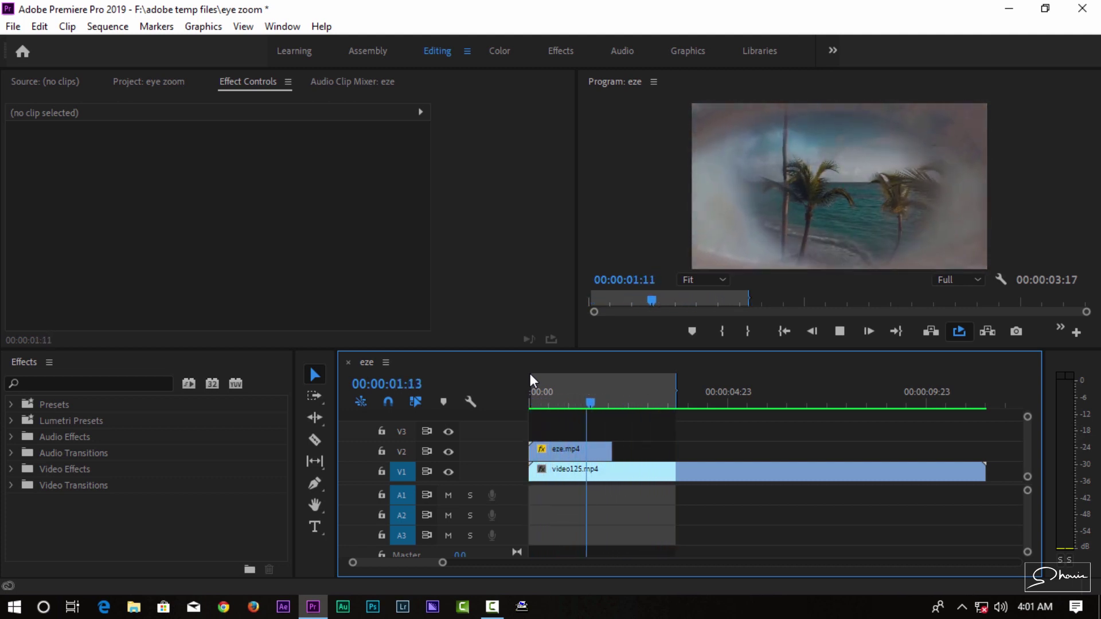
{"action": "key", "text": "space"}
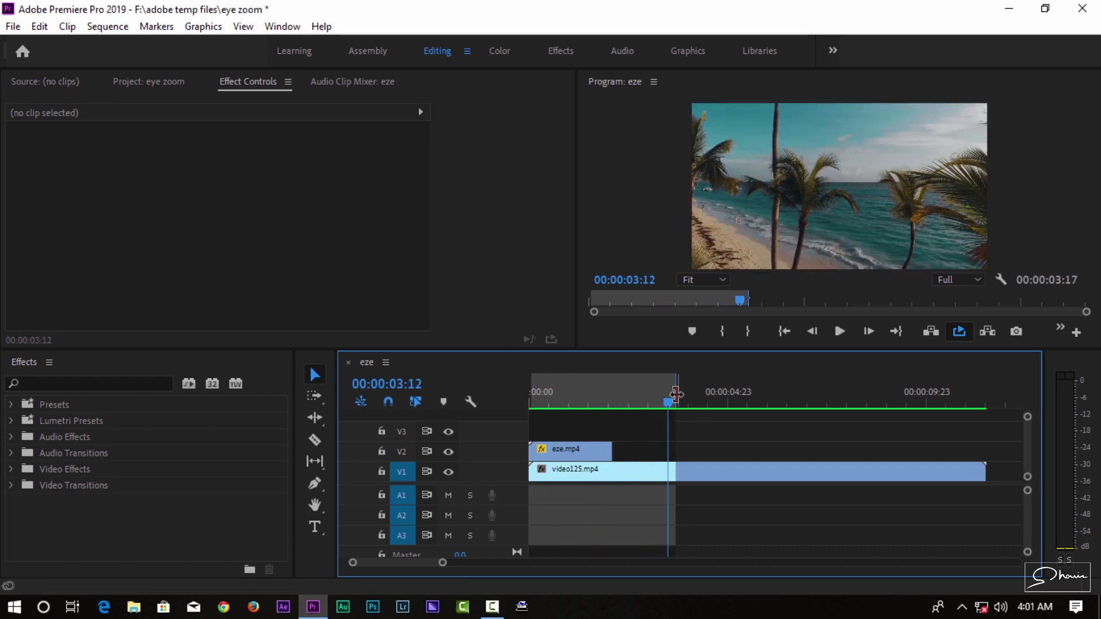
{"action": "left_click_drag", "start_coordinate": [635, 406], "coordinate": [525, 388]}
{"action": "key", "text": "space"}
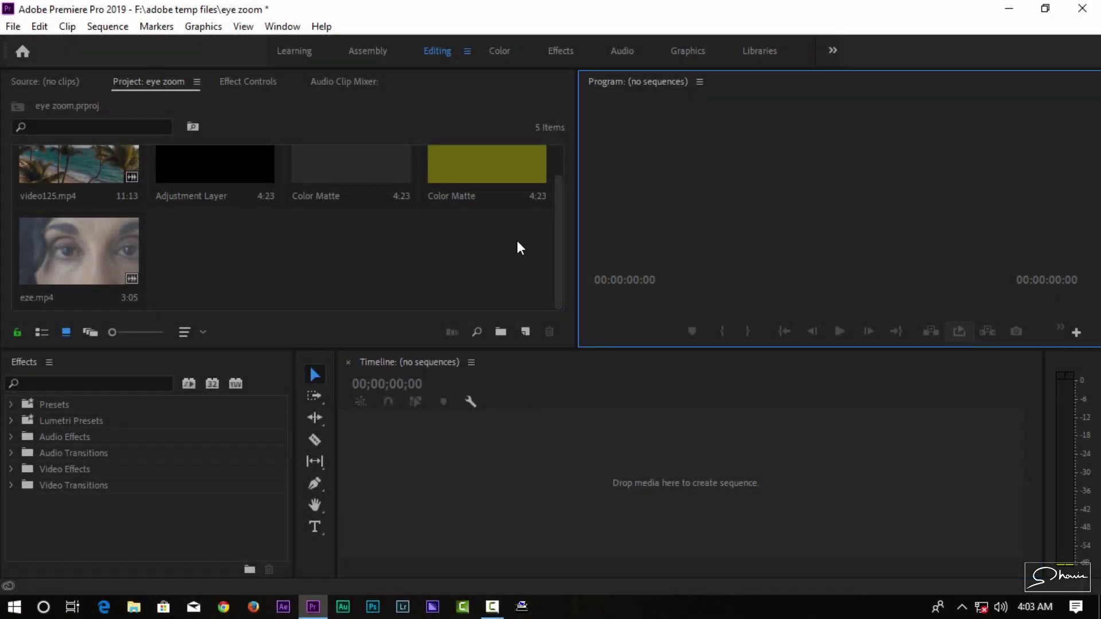
Create a new eze sequence by dropping eze.mp4 into the empty timeline
{"action": "left_click", "coordinate": [517, 242]}
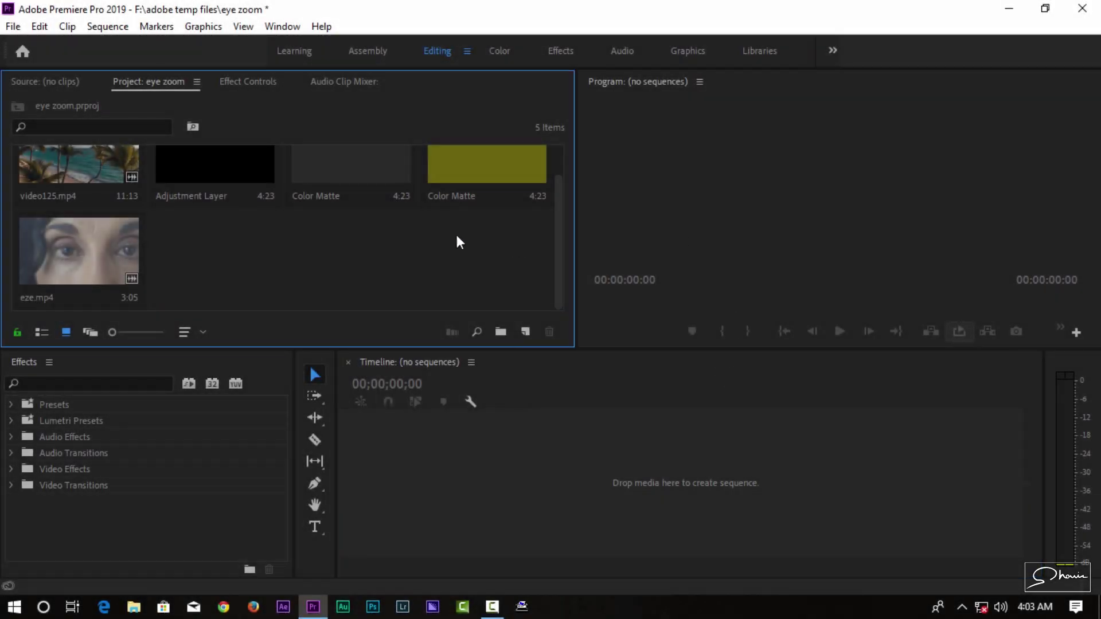
{"action": "left_click", "coordinate": [130, 229]}
{"action": "left_click_drag", "start_coordinate": [129, 240], "coordinate": [458, 432]}
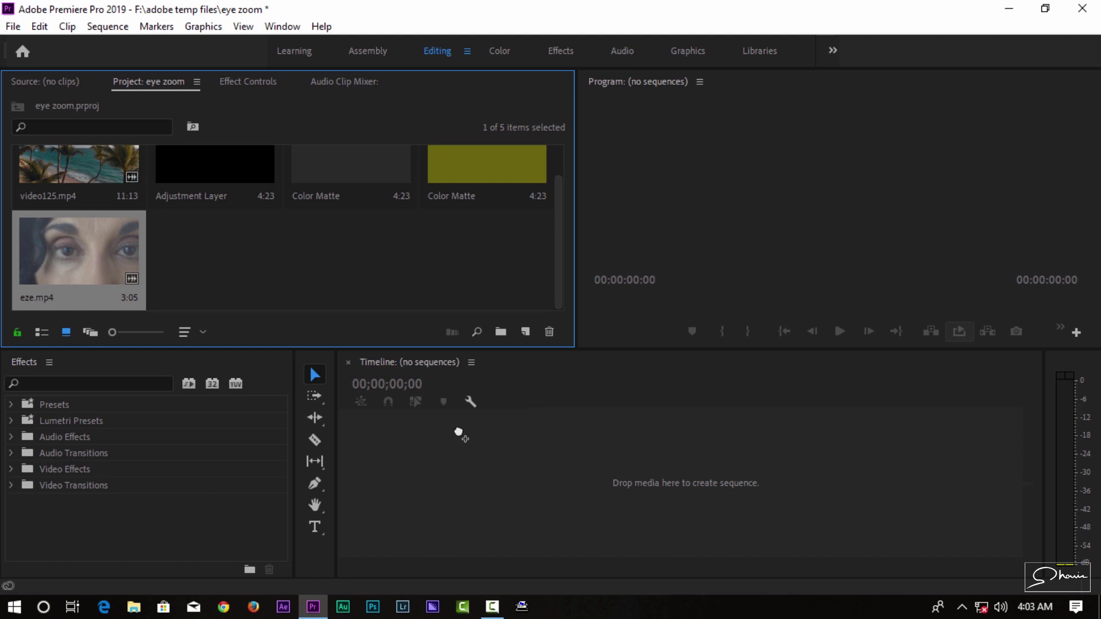
{"action": "left_click_drag", "start_coordinate": [459, 431], "coordinate": [459, 431]}
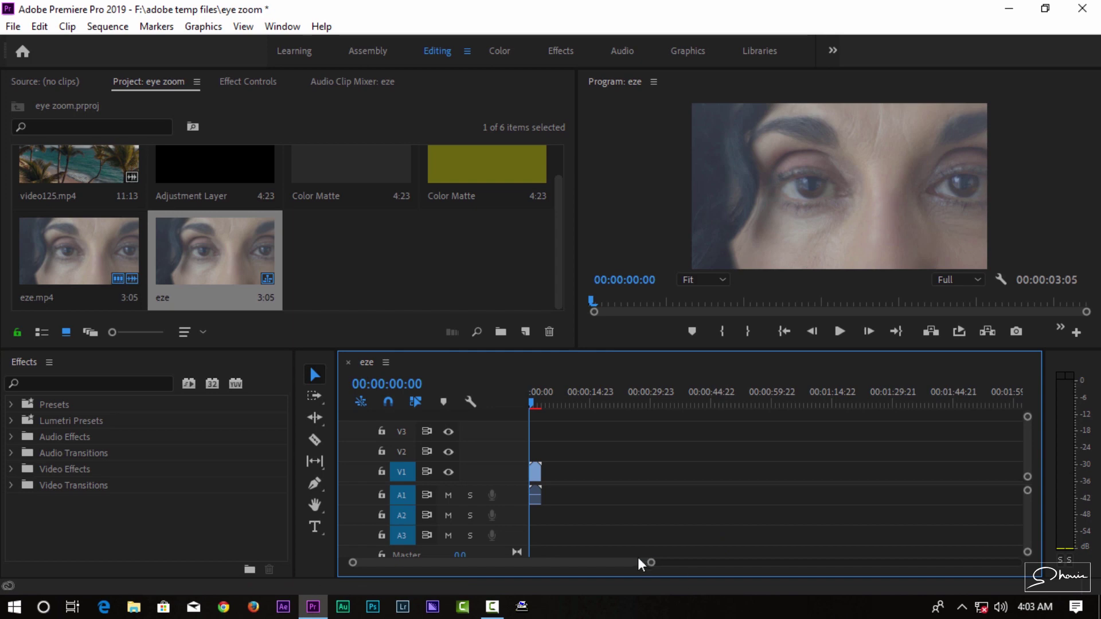
{"action": "left_click_drag", "start_coordinate": [651, 562], "coordinate": [433, 562]}
{"action": "key", "text": "backslash"}
Unlink the eye clip's audio and delete it from A1, keeping only the video
{"action": "right_click", "coordinate": [668, 482]}
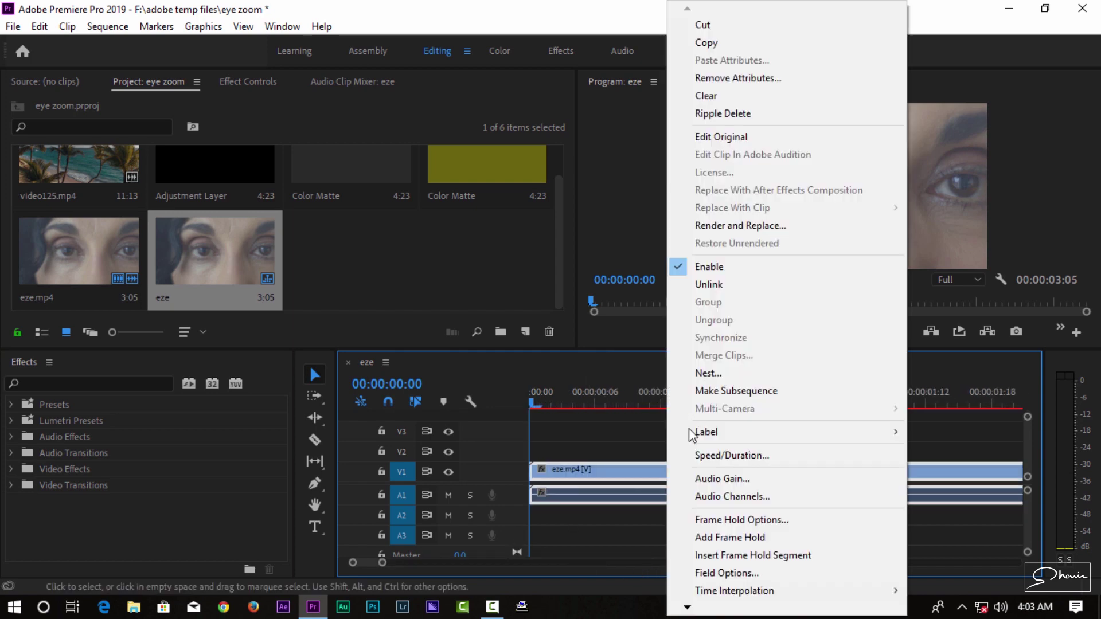
{"action": "left_click", "coordinate": [734, 285]}
{"action": "left_click", "coordinate": [677, 488]}
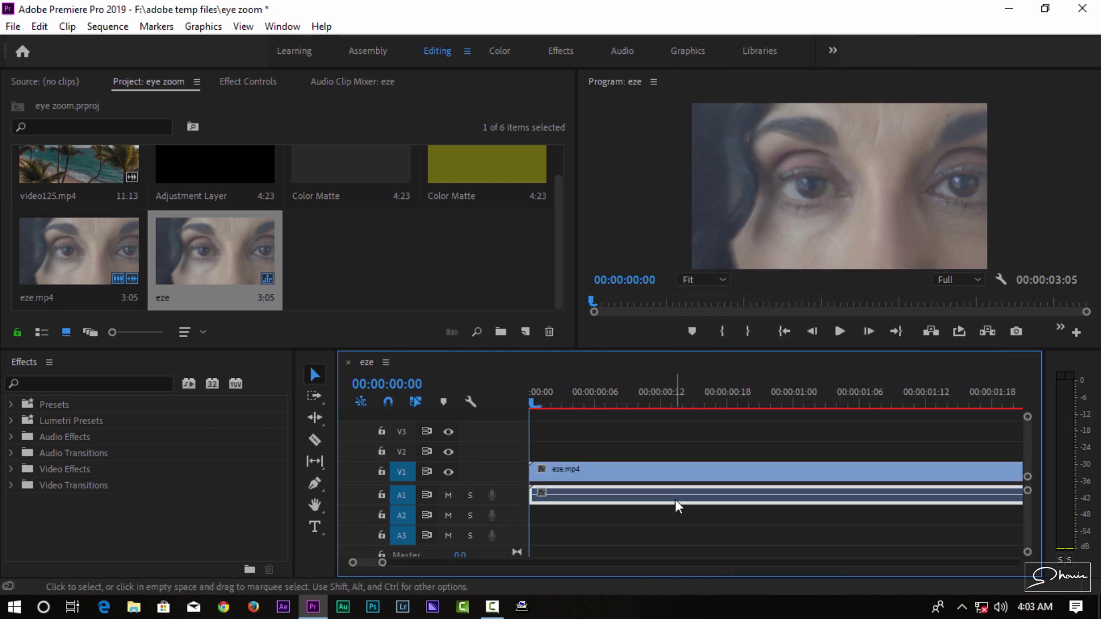
{"action": "key", "text": "Delete"}
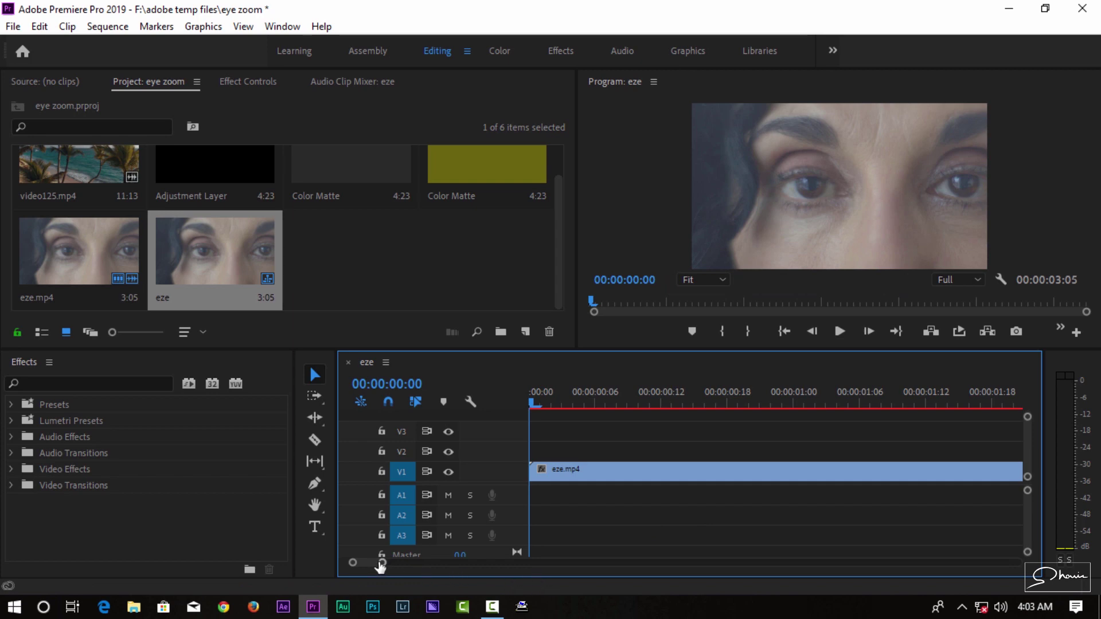
{"action": "left_click_drag", "start_coordinate": [382, 563], "coordinate": [424, 566]}
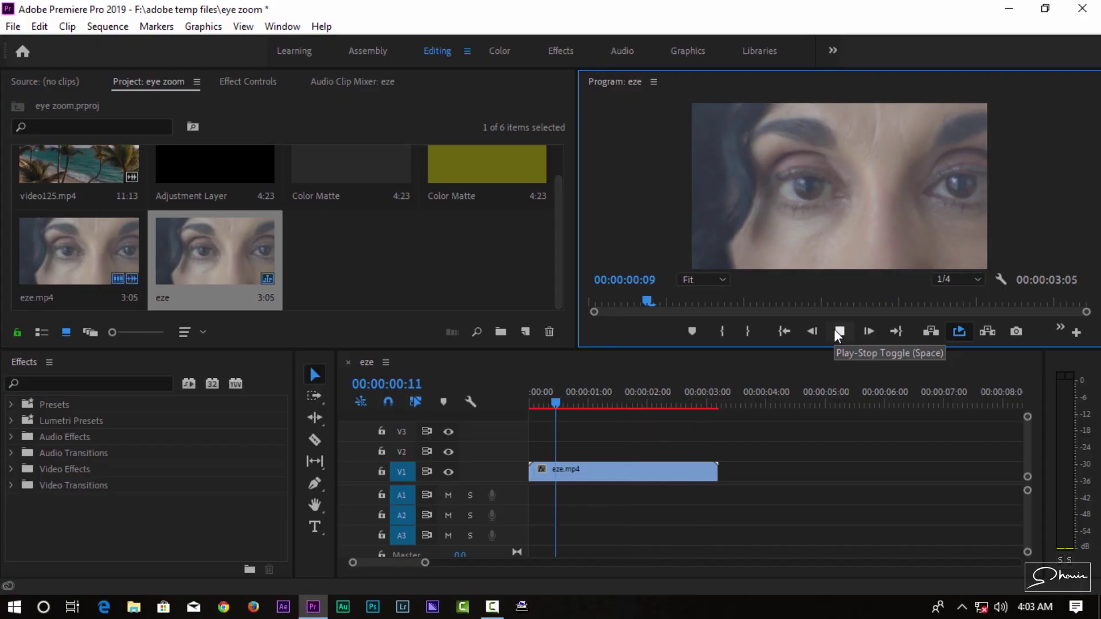
Ripple-trim the eye clip's end at 00:00:02:05, just before the eyes close
{"action": "left_click", "coordinate": [839, 333]}
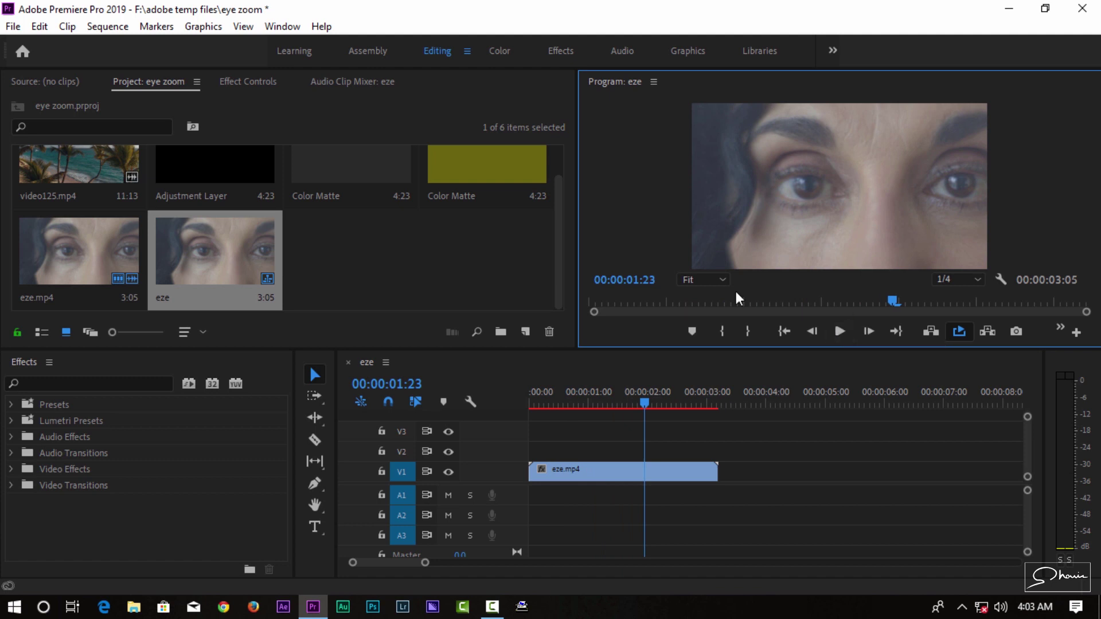
{"action": "left_click", "coordinate": [681, 403]}
{"action": "left_click_drag", "start_coordinate": [676, 415], "coordinate": [575, 410]}
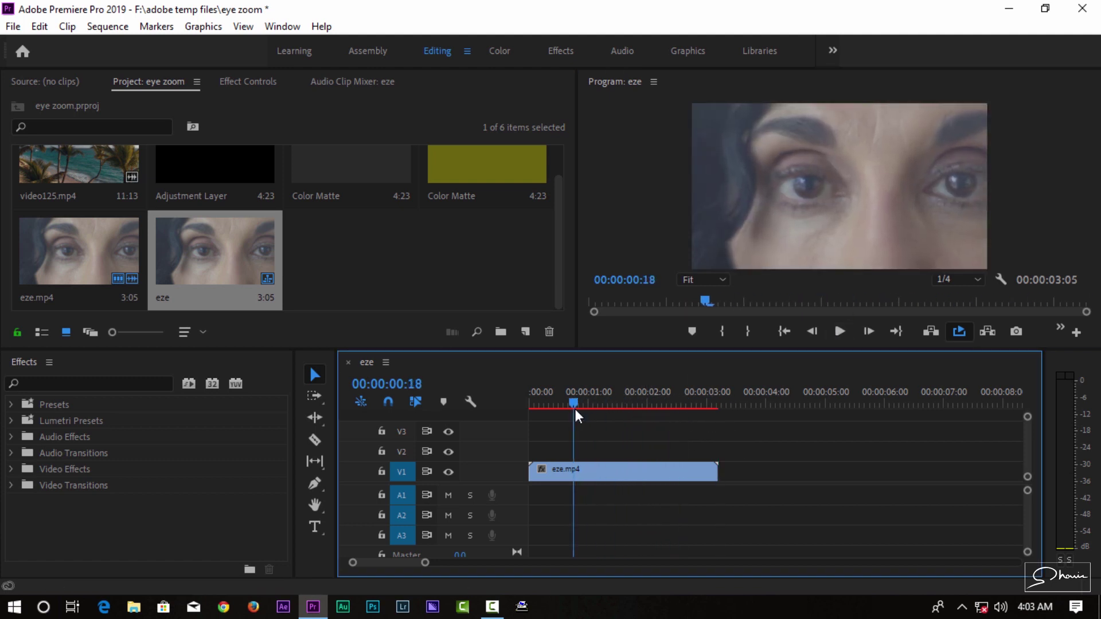
{"action": "left_click_drag", "start_coordinate": [576, 408], "coordinate": [652, 401]}
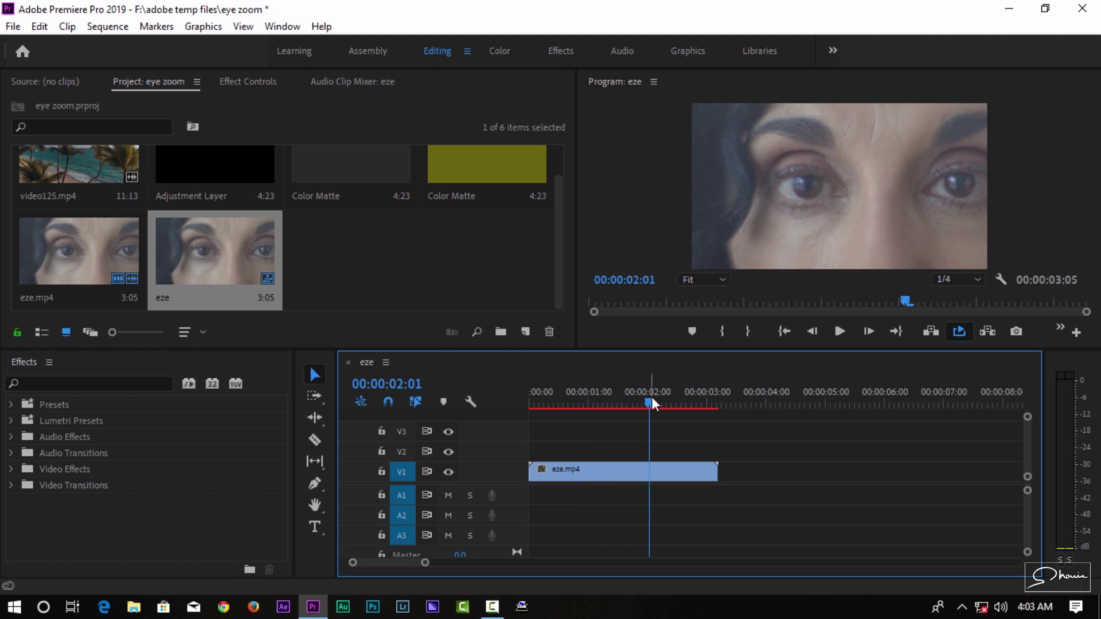
{"action": "key", "text": "Right"}
{"action": "key", "text": "Right"}
{"action": "key", "text": "Right"}
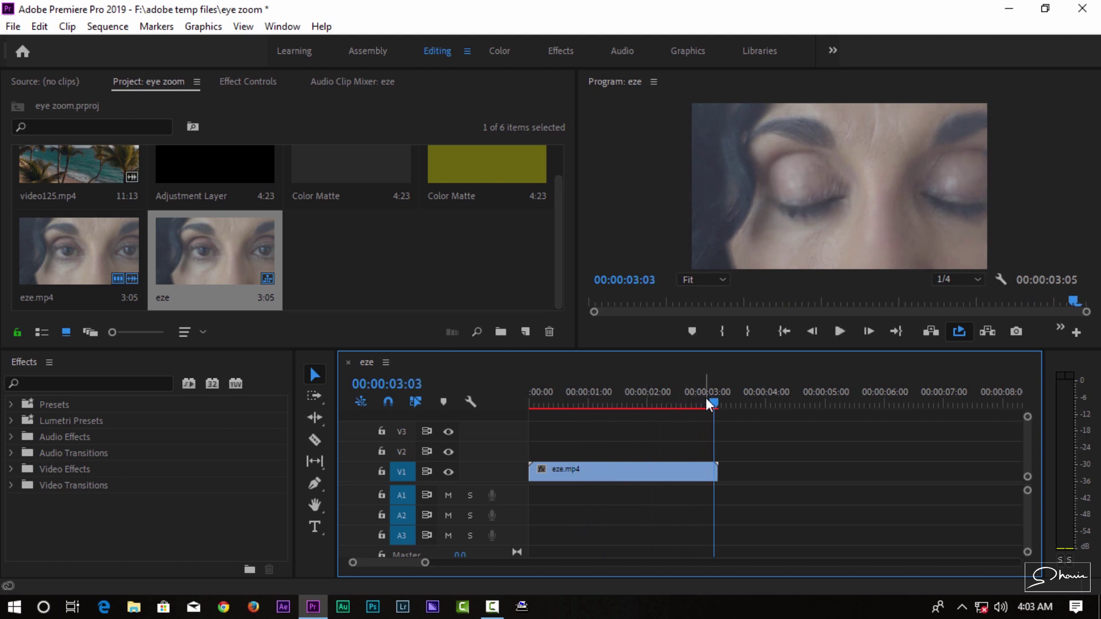
{"action": "left_click_drag", "start_coordinate": [707, 398], "coordinate": [661, 398]}
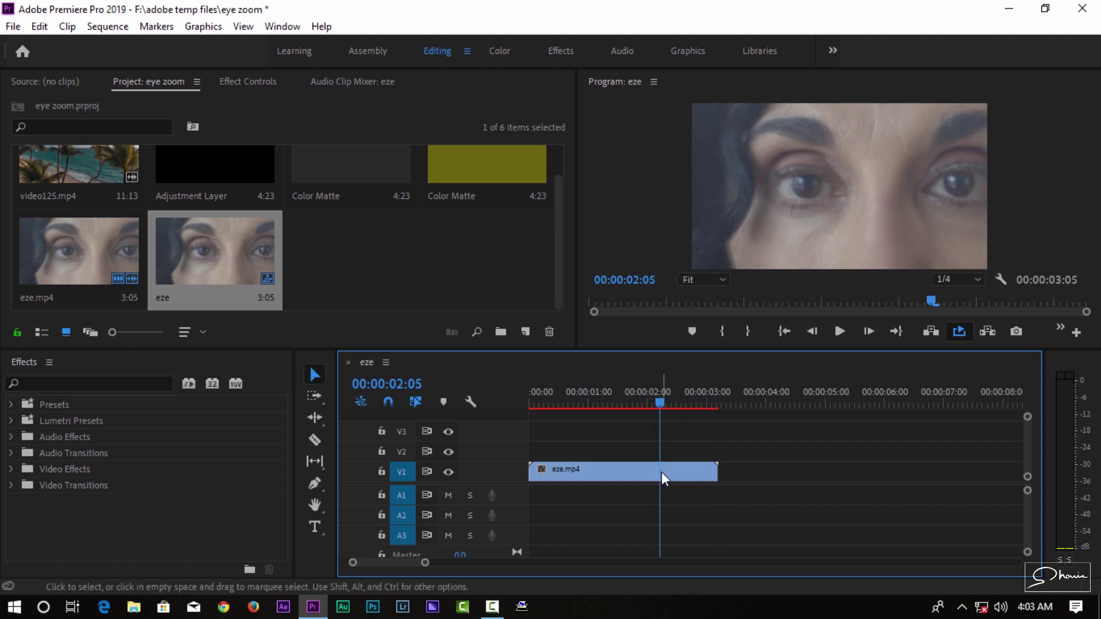
{"action": "key", "text": "w"}
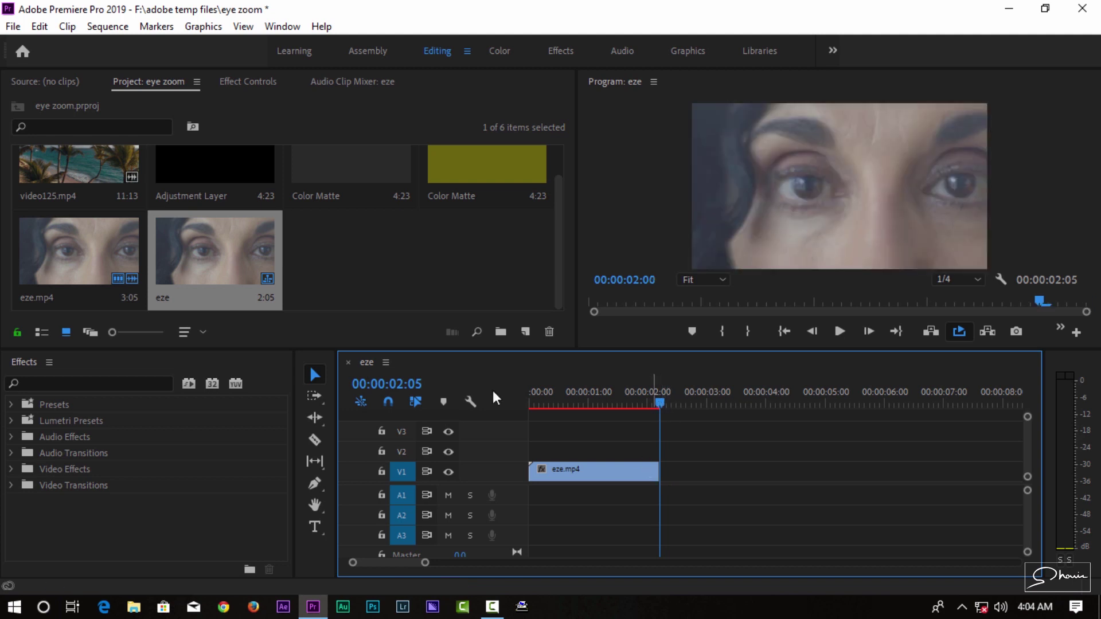
Play back the shortened eye clip to check the trim
{"action": "mouse_move", "coordinate": [545, 394]}
{"action": "left_mouse_down"}
{"action": "mouse_move", "coordinate": [560, 392]}
{"action": "mouse_move", "coordinate": [523, 394]}
{"action": "mouse_move", "coordinate": [678, 408]}
{"action": "mouse_move", "coordinate": [508, 398]}
{"action": "left_mouse_up"}
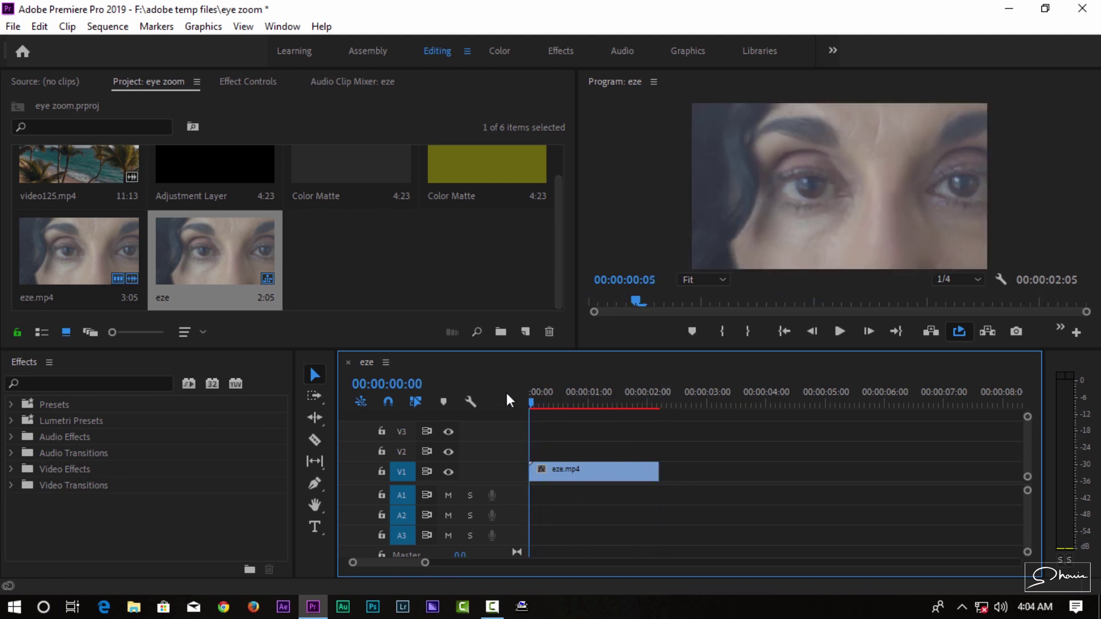
{"action": "key", "text": "space"}
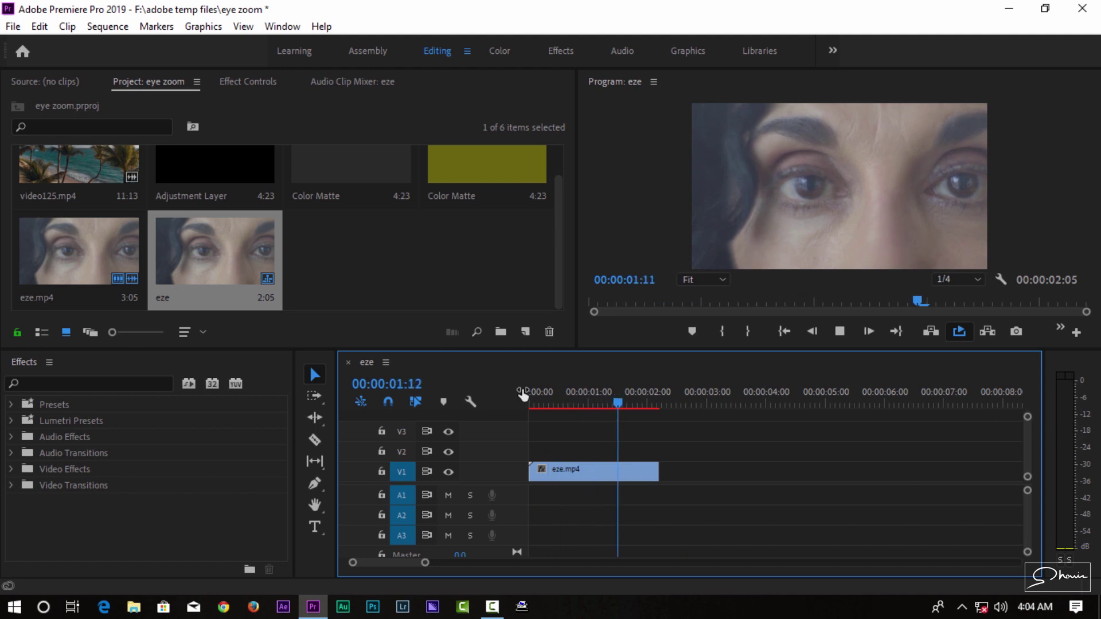
{"action": "key", "text": "space"}
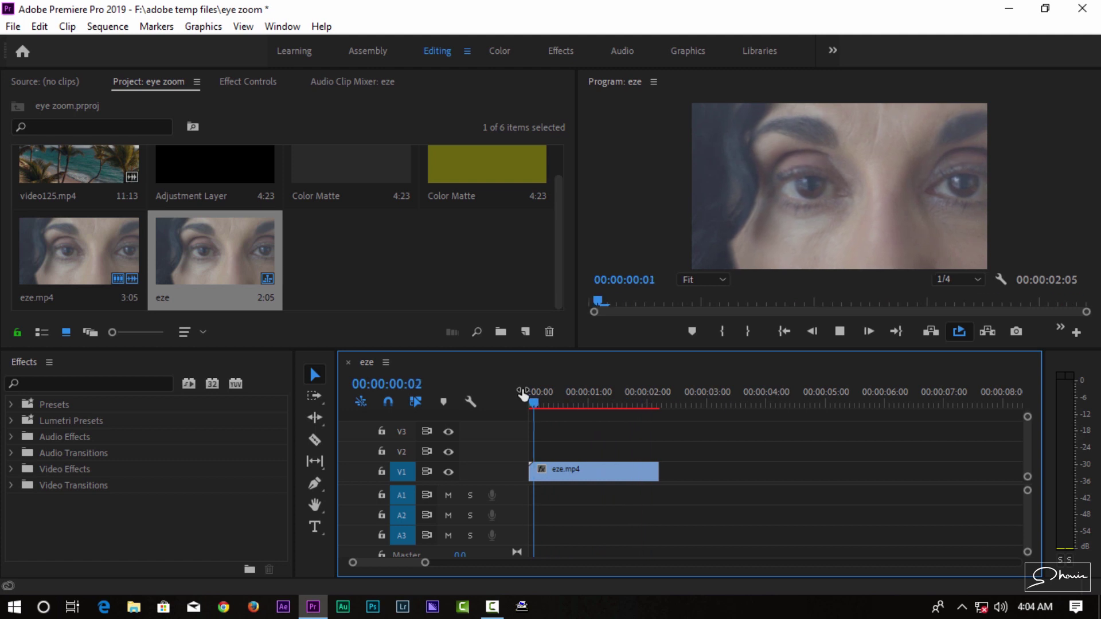
{"action": "left_click", "coordinate": [637, 471]}
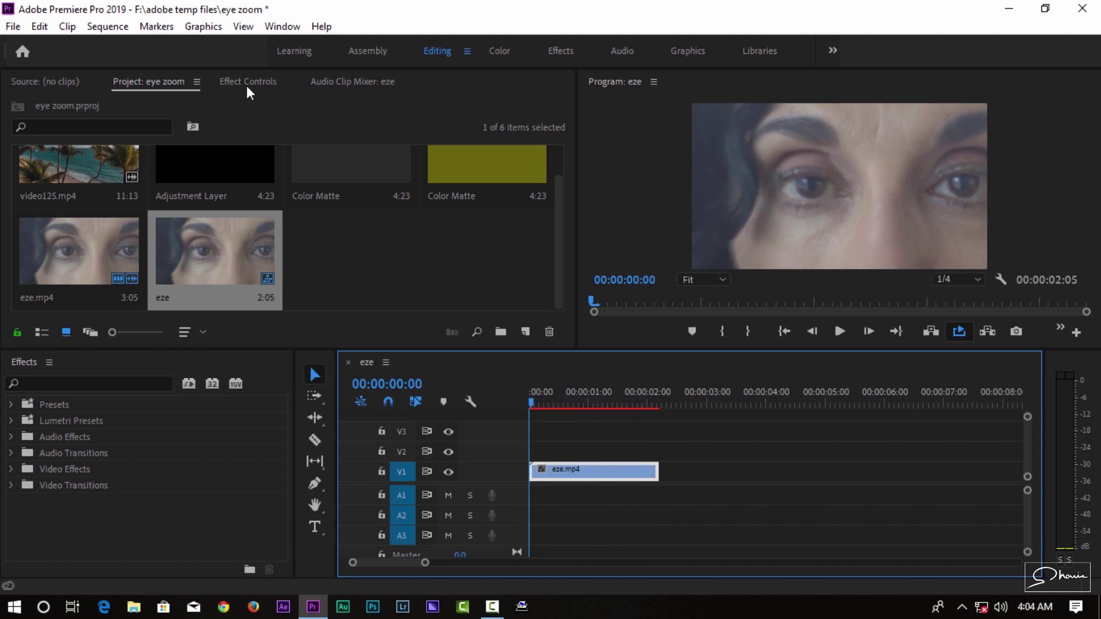
{"action": "left_click", "coordinate": [249, 88]}
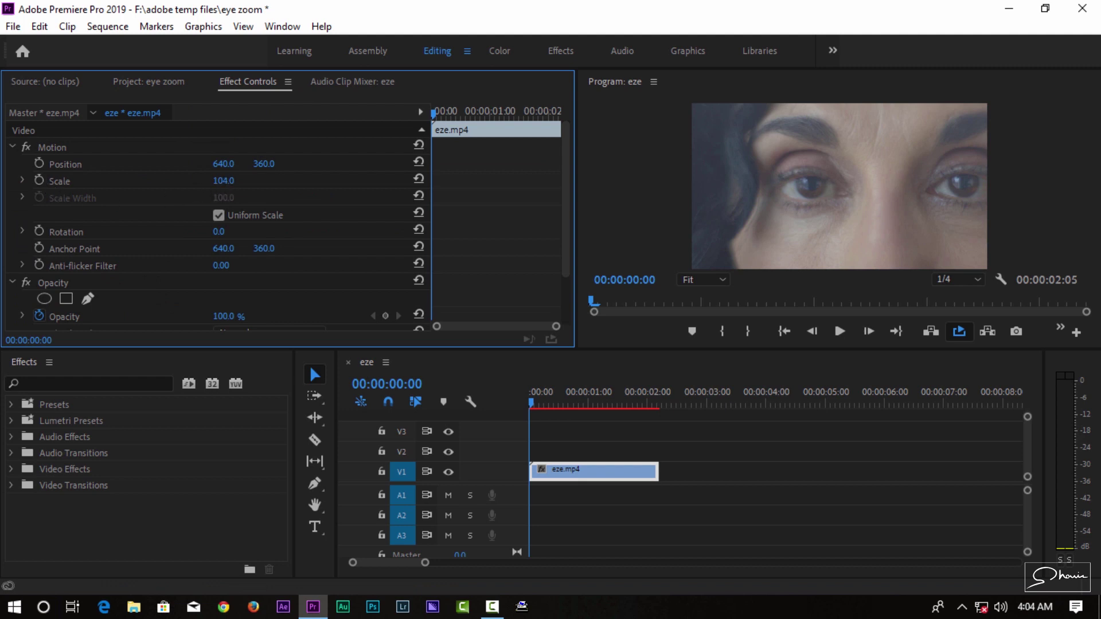
{"action": "mouse_move", "coordinate": [224, 180]}
{"action": "left_mouse_down"}
{"action": "mouse_move", "coordinate": [206, 181]}
{"action": "mouse_move", "coordinate": [216, 163]}
{"action": "mouse_move", "coordinate": [282, 166]}
{"action": "mouse_move", "coordinate": [251, 163]}
{"action": "left_mouse_up"}
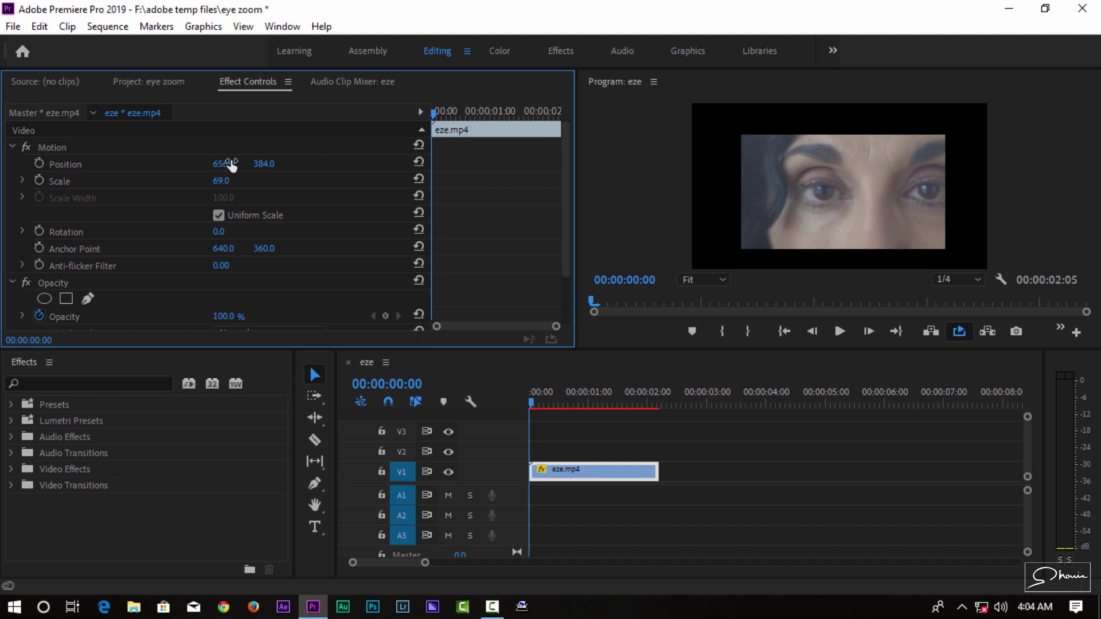
{"action": "key", "text": "ctrl+z"}
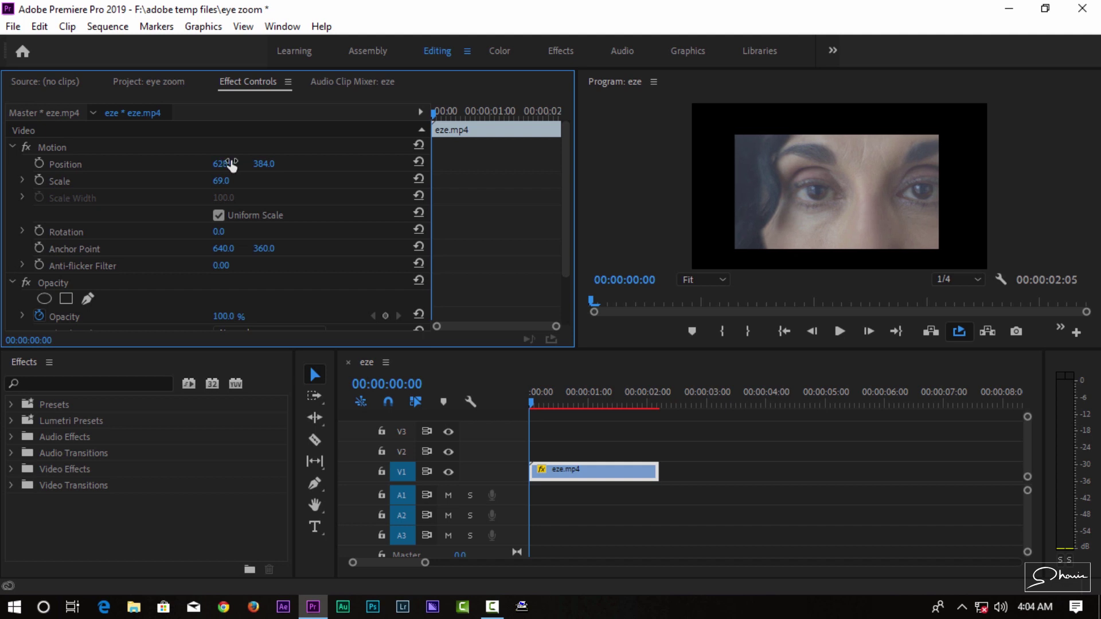
{"action": "key", "text": "ctrl+z"}
{"action": "key", "text": "ctrl+z"}
{"action": "key", "text": "ctrl+z"}
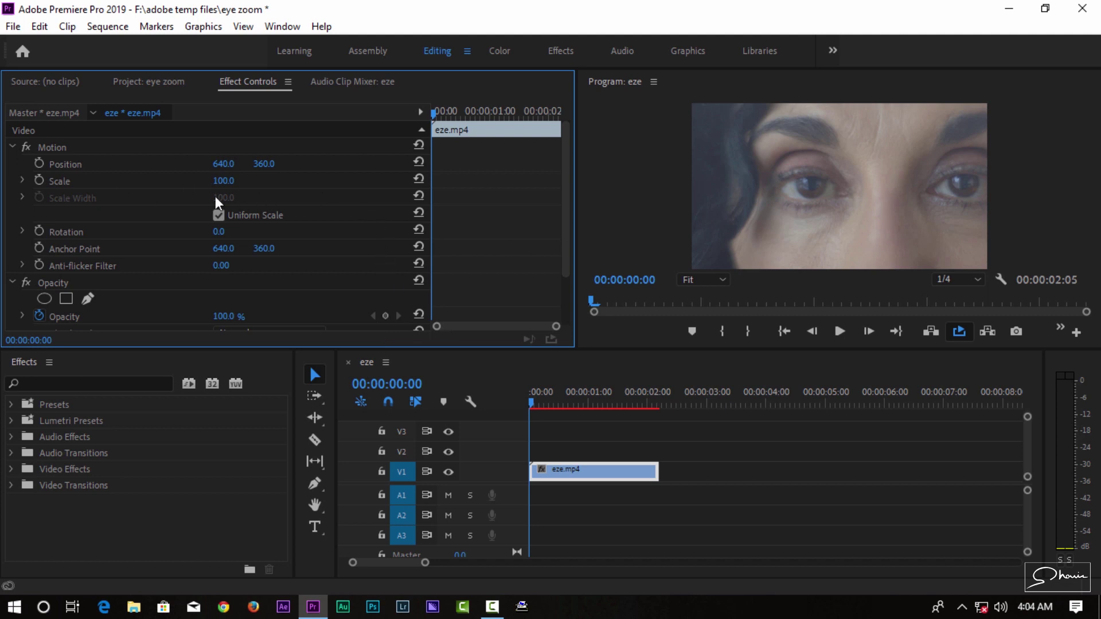
Enable Scale and Position keyframes, then enlarge and shift the last frame toward the eye
{"action": "left_click", "coordinate": [44, 176]}
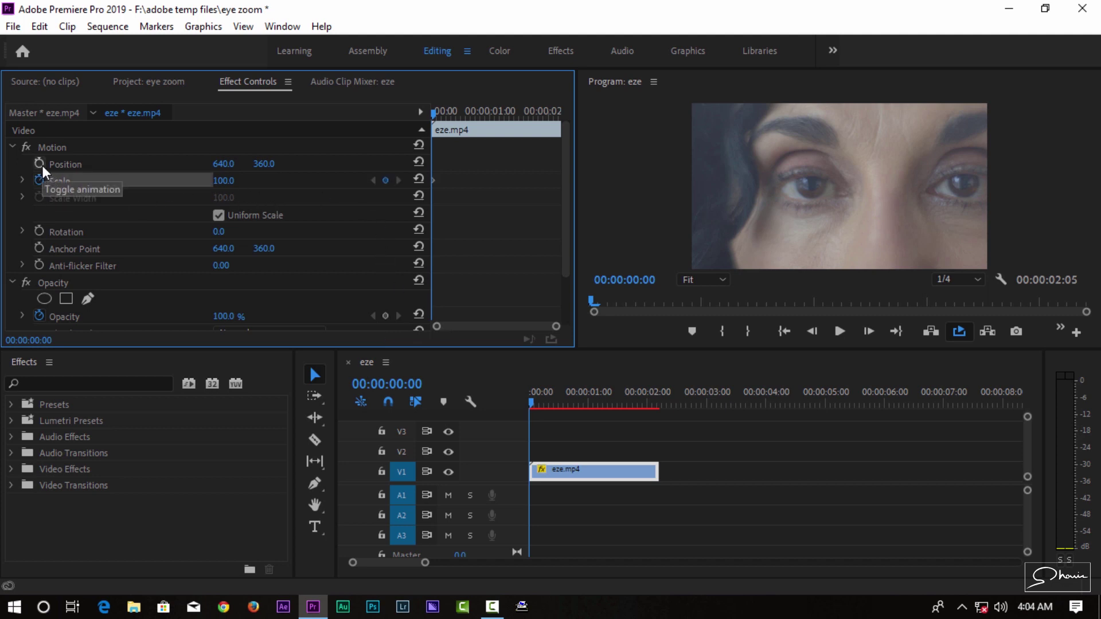
{"action": "left_click", "coordinate": [43, 165]}
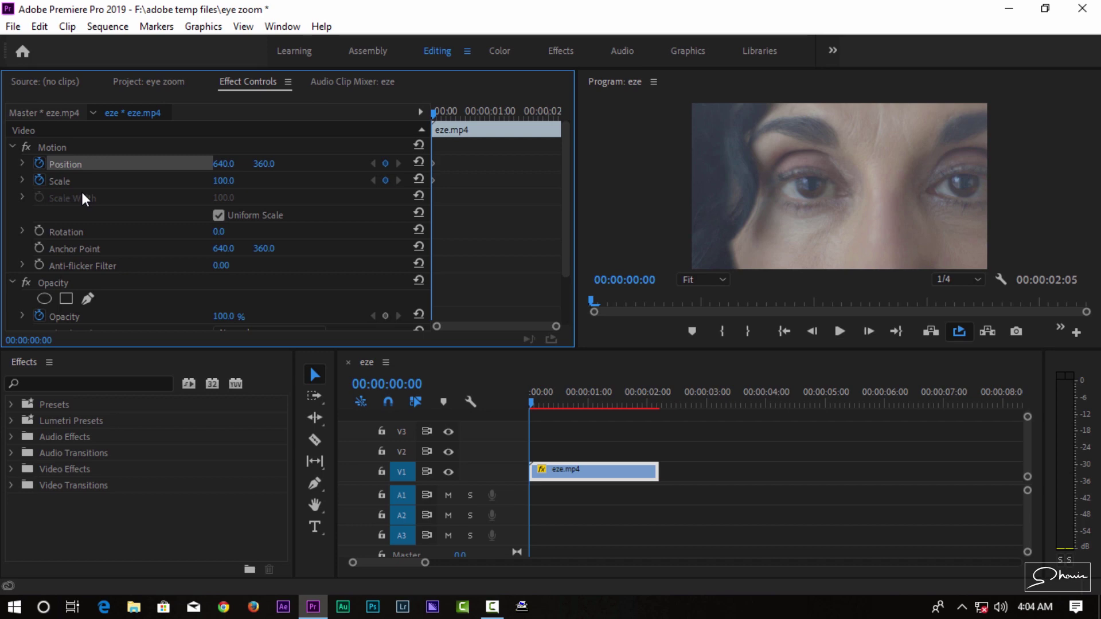
{"action": "left_click", "coordinate": [651, 403]}
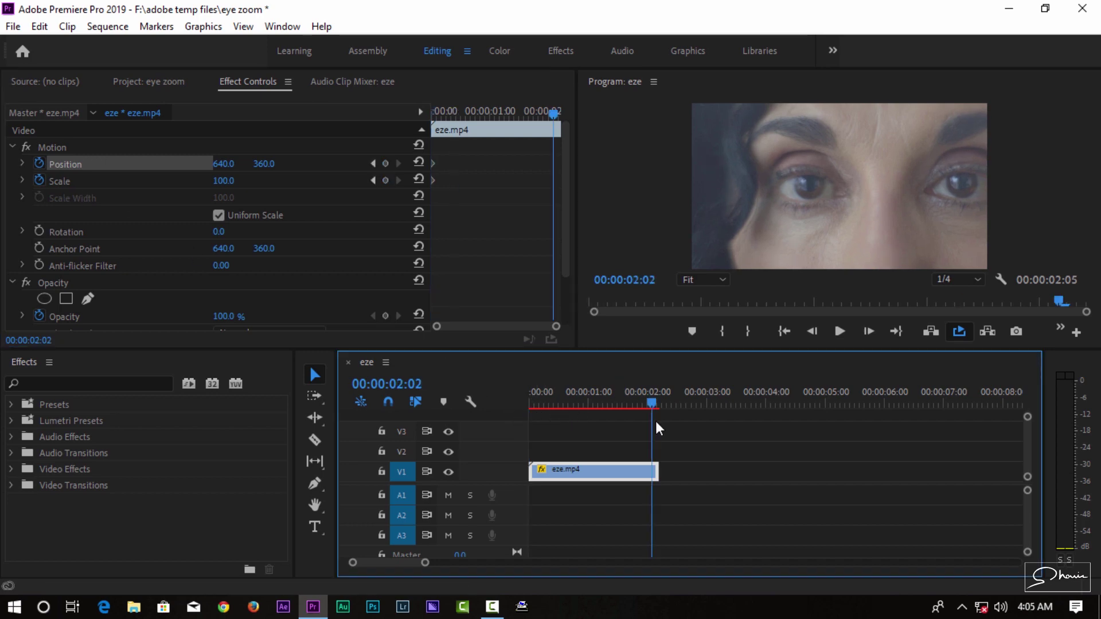
{"action": "key", "text": "Left"}
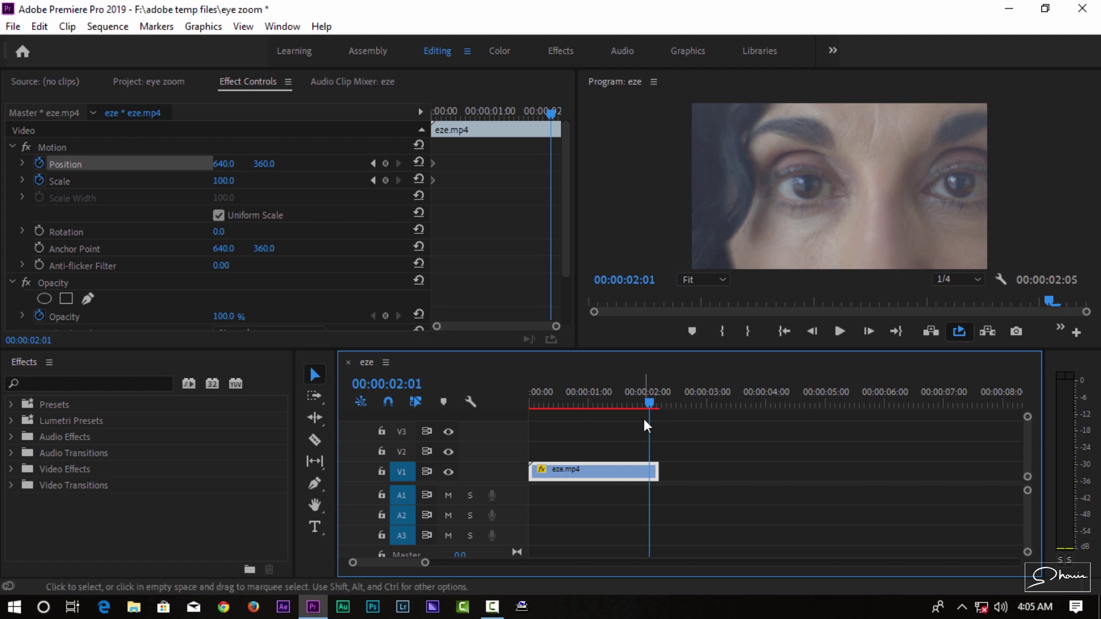
{"action": "left_click_drag", "start_coordinate": [224, 181], "coordinate": [401, 180]}
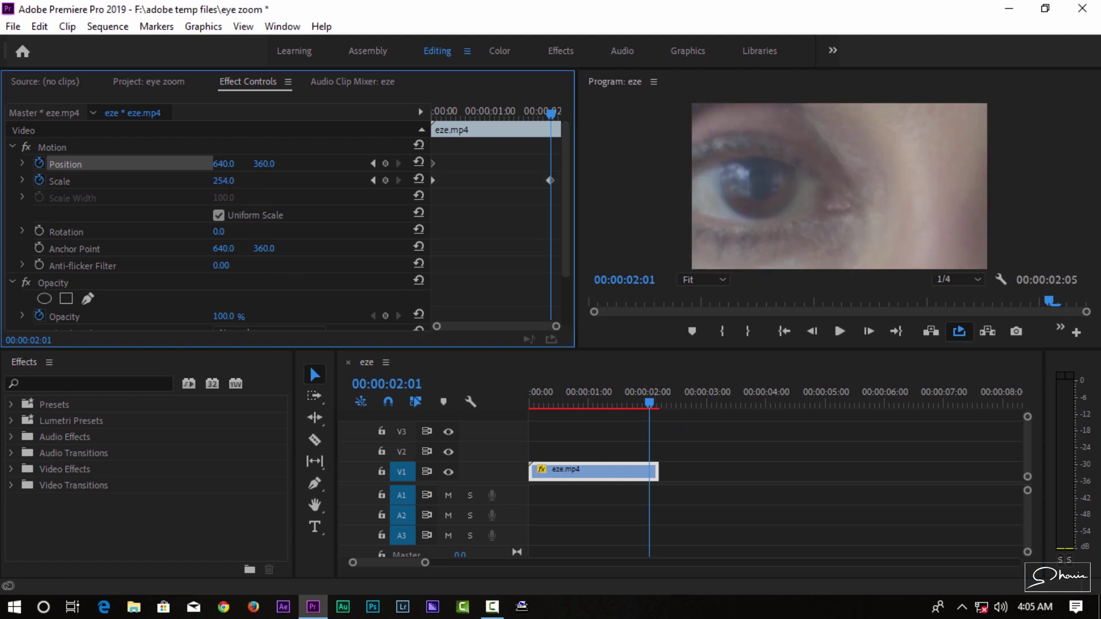
{"action": "left_click_drag", "start_coordinate": [224, 181], "coordinate": [367, 164]}
{"action": "left_click_drag", "start_coordinate": [226, 164], "coordinate": [310, 163]}
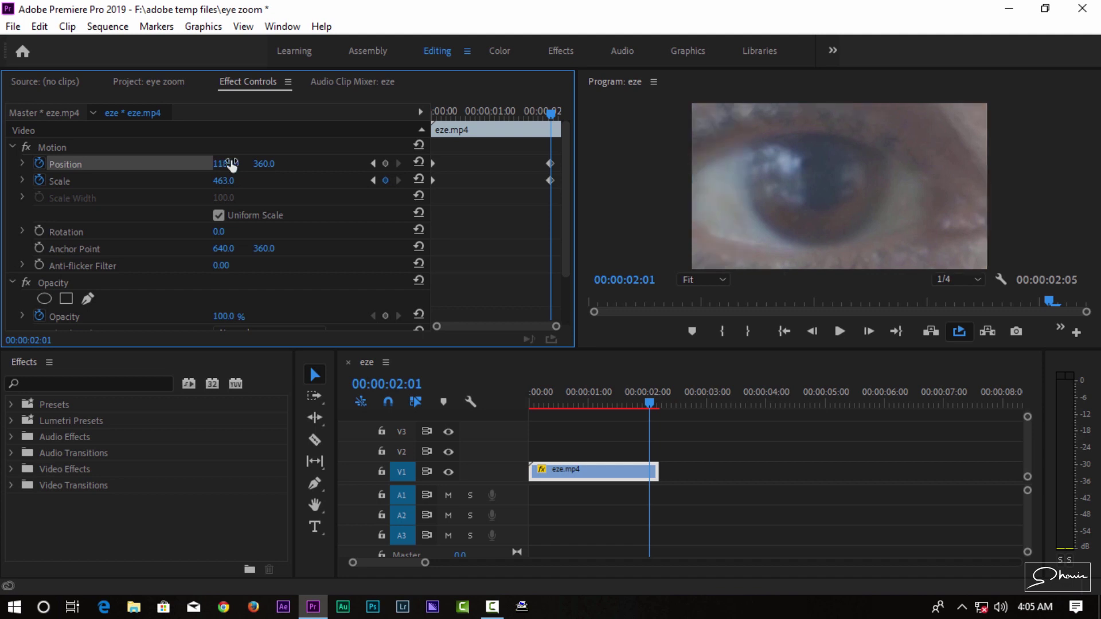
{"action": "left_click_drag", "start_coordinate": [231, 165], "coordinate": [294, 164]}
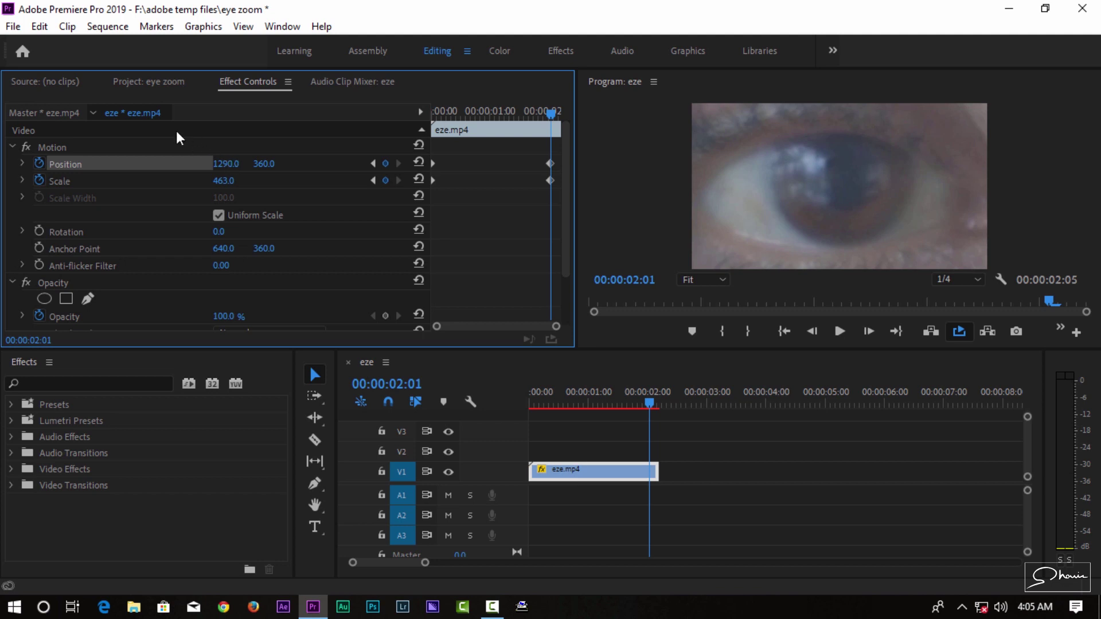
Set the end Scale to 906, recentre Position on the pupil, and preview the zoom
{"action": "left_click", "coordinate": [222, 181]}
{"action": "type", "text": "906"}
{"action": "key", "text": "Return"}
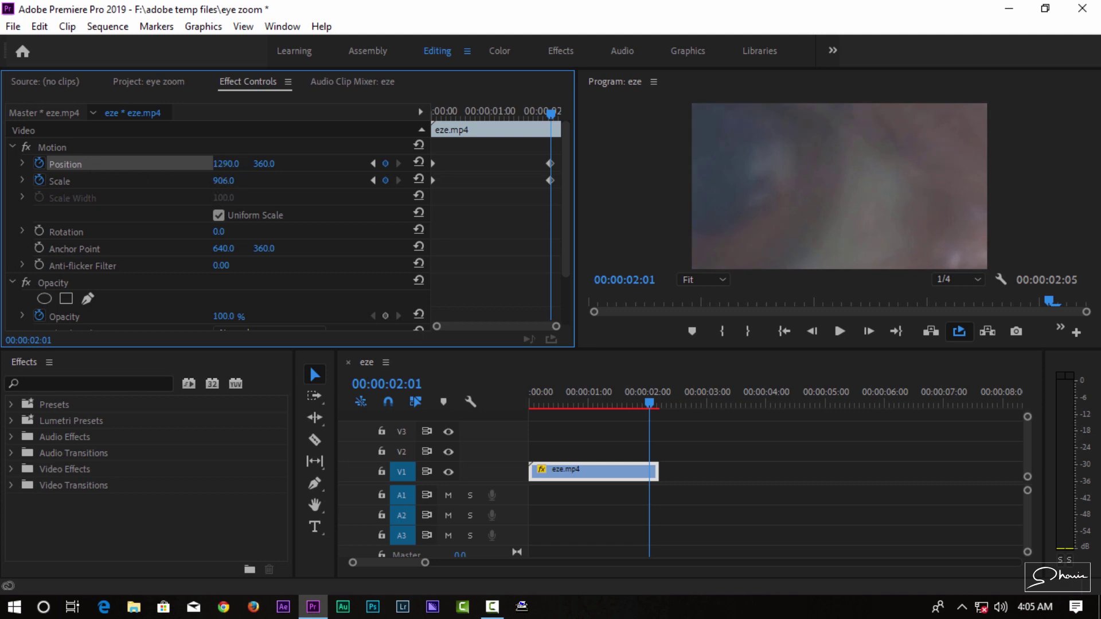
{"action": "mouse_move", "coordinate": [244, 166]}
{"action": "left_mouse_down"}
{"action": "mouse_move", "coordinate": [669, 166]}
{"action": "mouse_move", "coordinate": [609, 166]}
{"action": "left_mouse_up"}
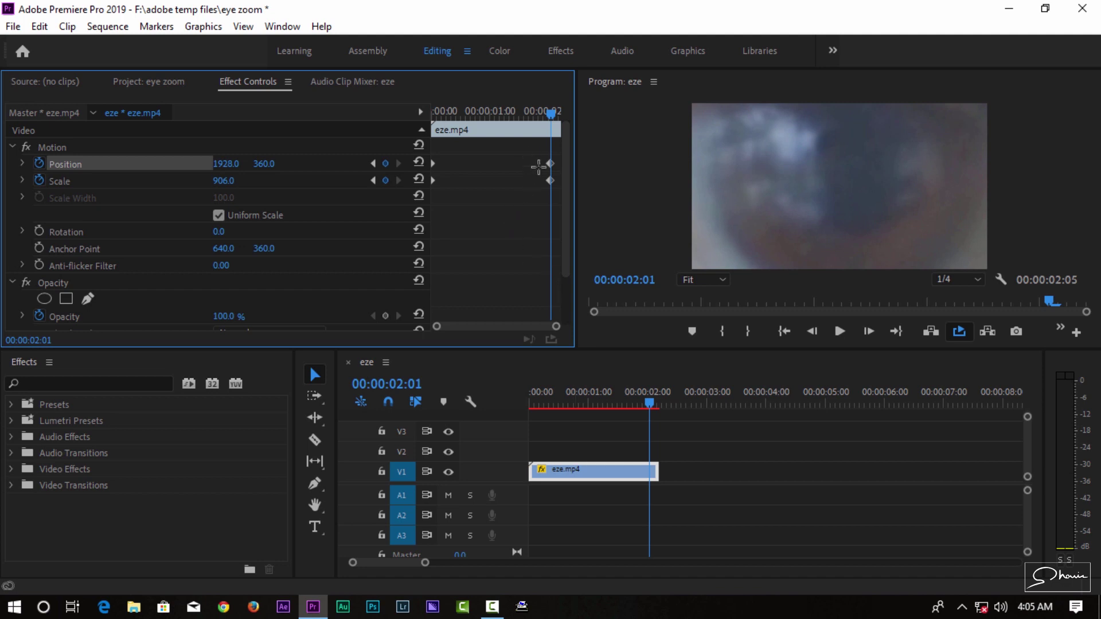
{"action": "mouse_move", "coordinate": [529, 155]}
{"action": "left_mouse_down"}
{"action": "mouse_move", "coordinate": [552, 190]}
{"action": "mouse_move", "coordinate": [559, 163]}
{"action": "left_mouse_up"}
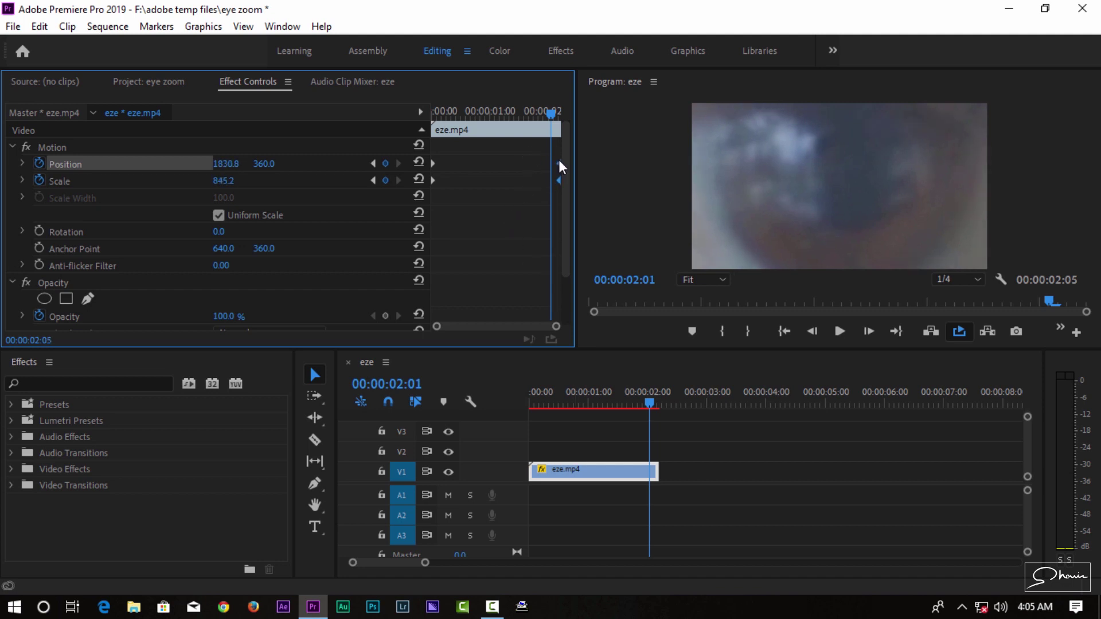
{"action": "left_click", "coordinate": [839, 332]}
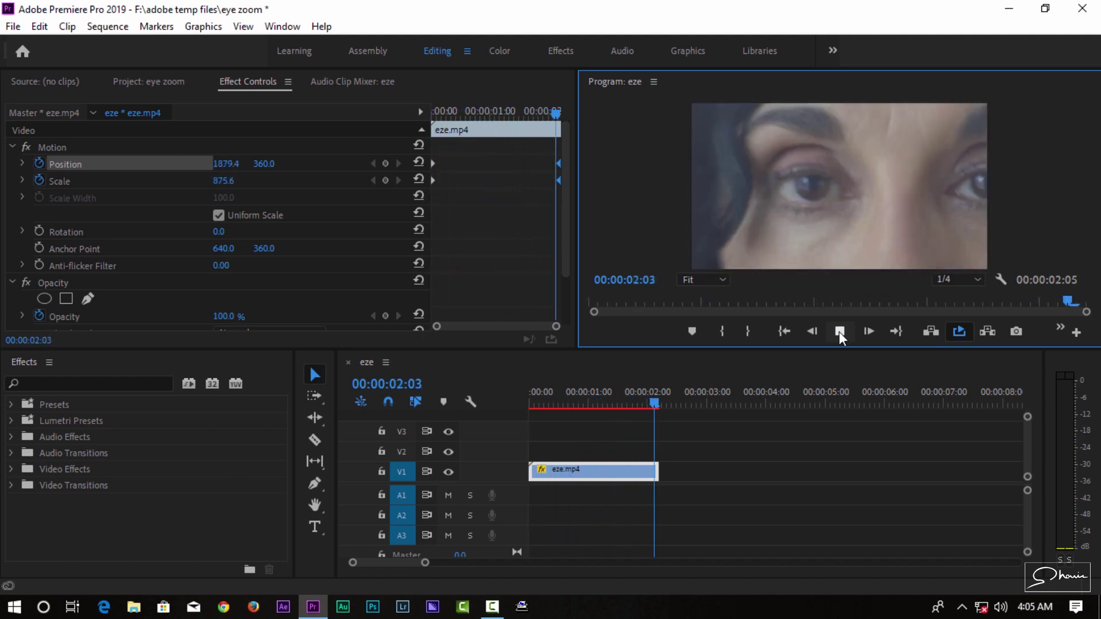
Stop the zoom preview and return the playhead to 00:00:00:00 on the eye clip
{"action": "left_click", "coordinate": [838, 331]}
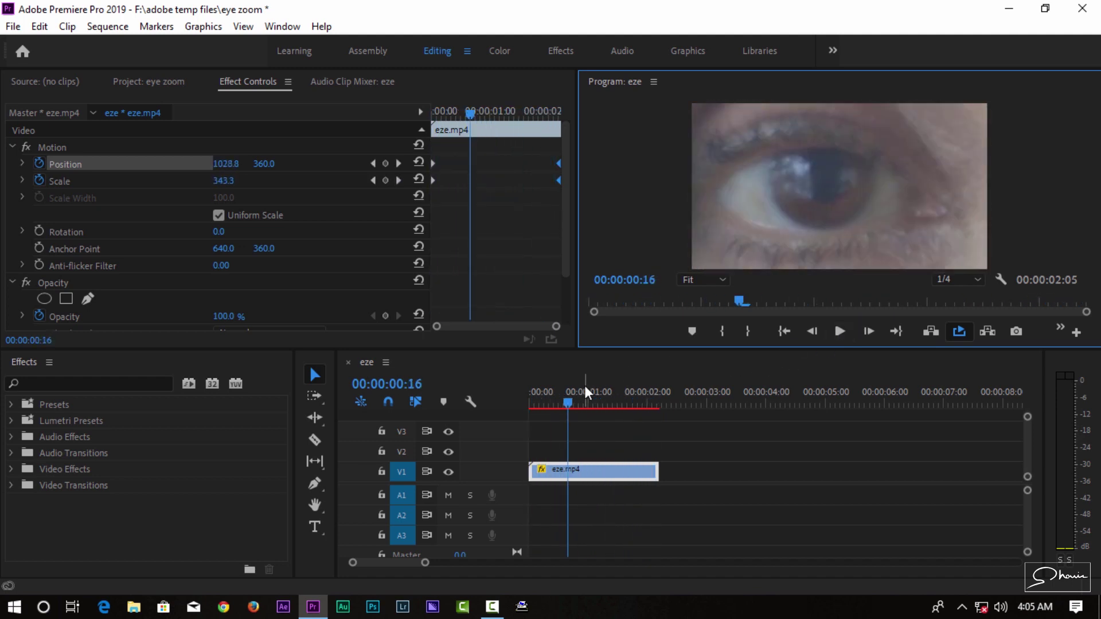
{"action": "left_click_drag", "start_coordinate": [557, 387], "coordinate": [531, 388]}
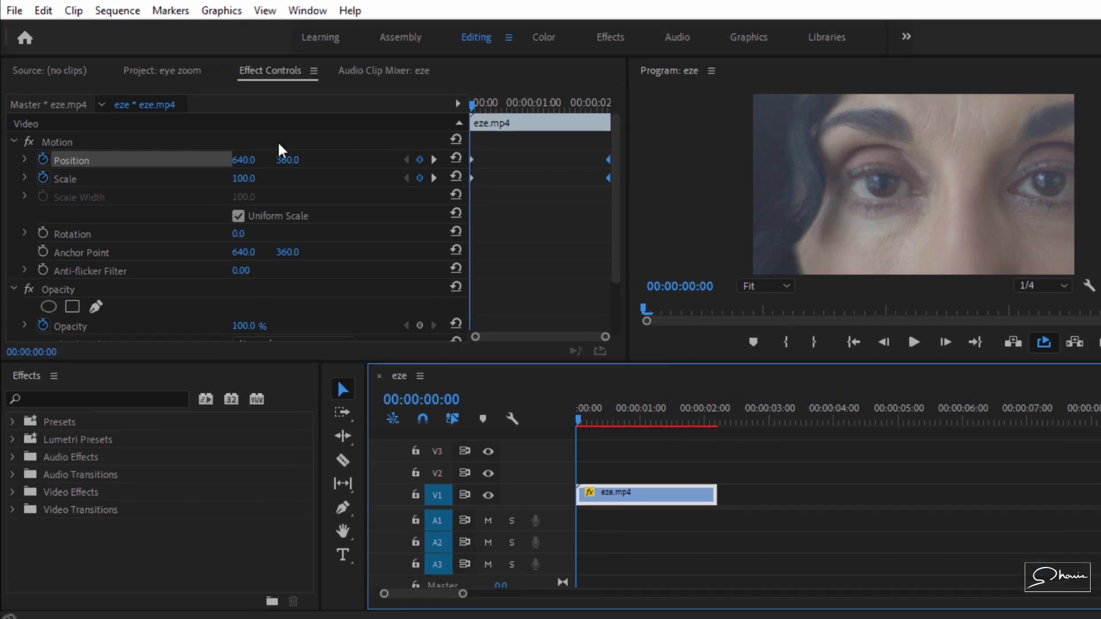
{"action": "scroll", "coordinate": [278, 149], "scroll_direction": "down", "scroll_amount": 3}
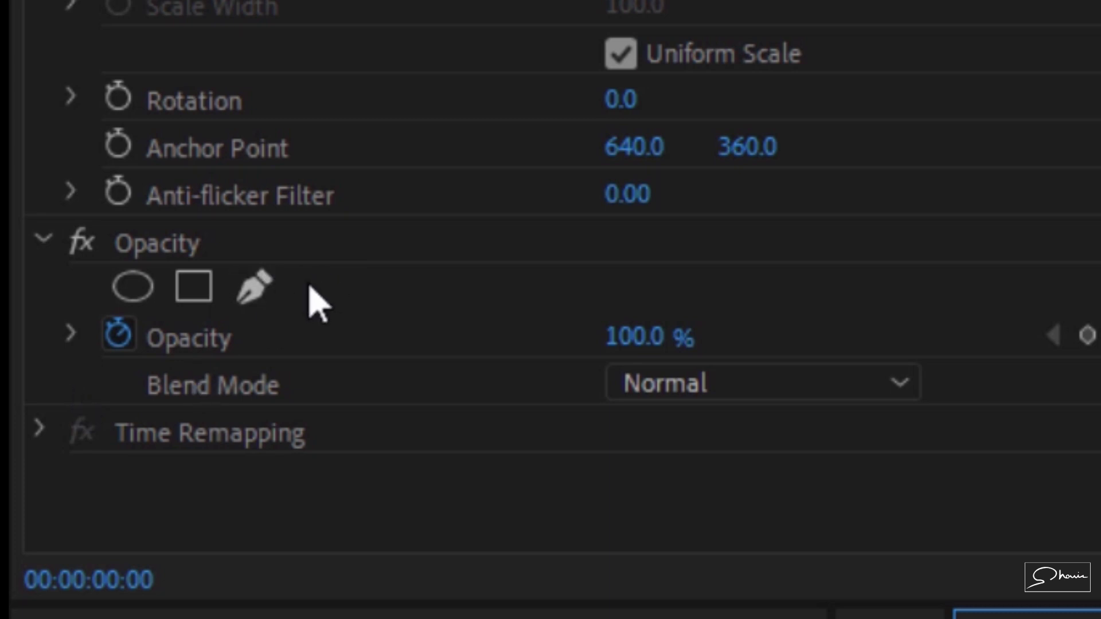
Add a free-draw bezier Mask (1) under Opacity and set the Program monitor to 100%
{"action": "left_click", "coordinate": [240, 306]}
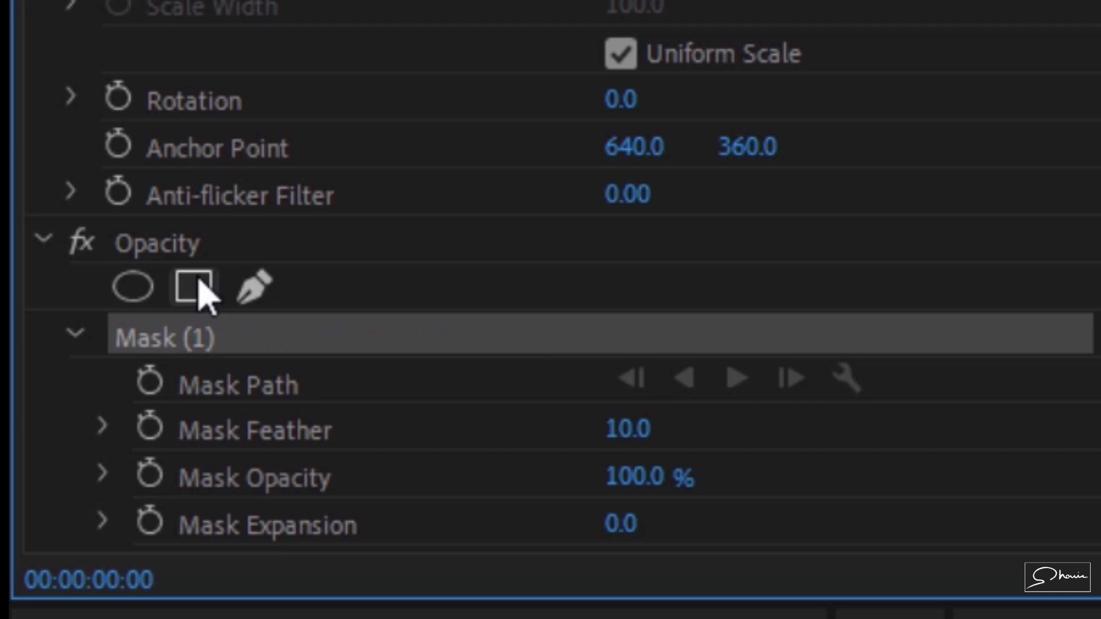
{"action": "left_click", "coordinate": [269, 248]}
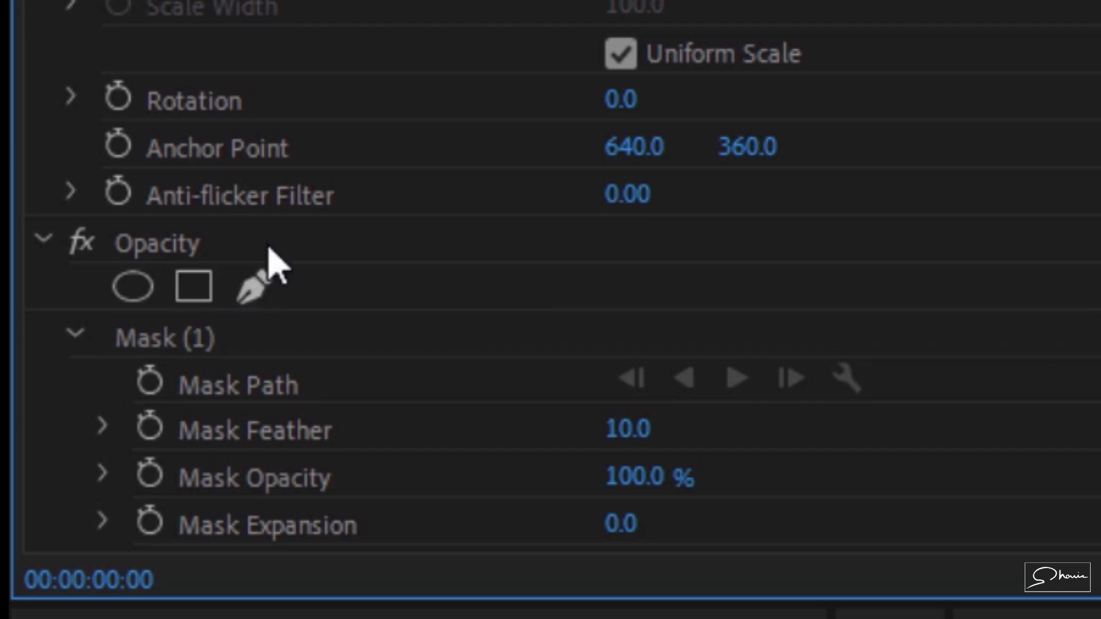
{"action": "left_click", "coordinate": [101, 263]}
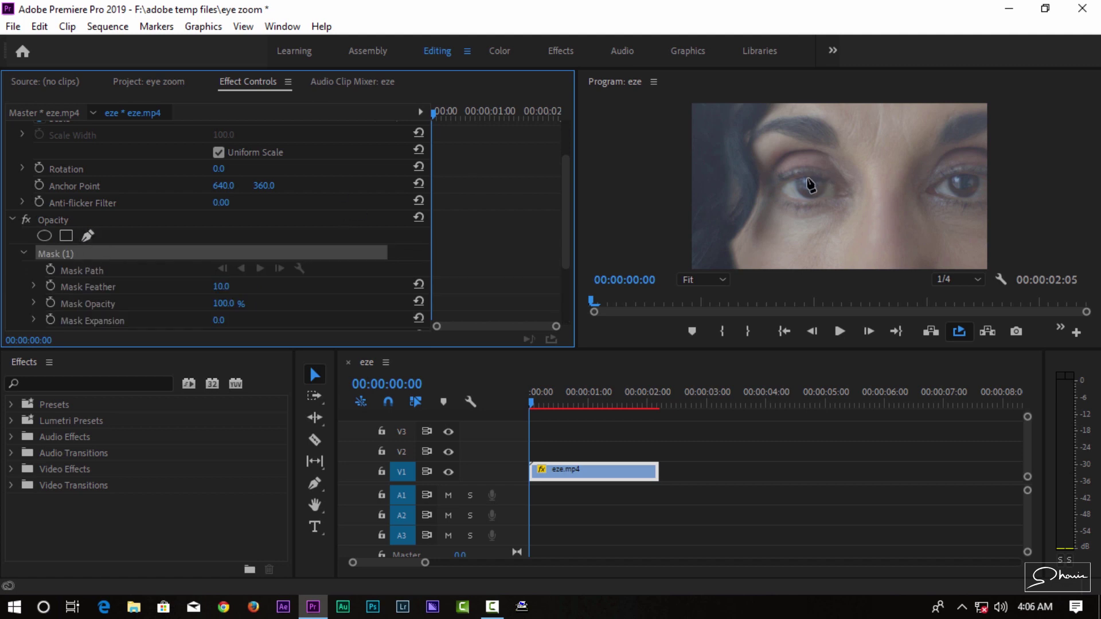
{"action": "left_click", "coordinate": [695, 280]}
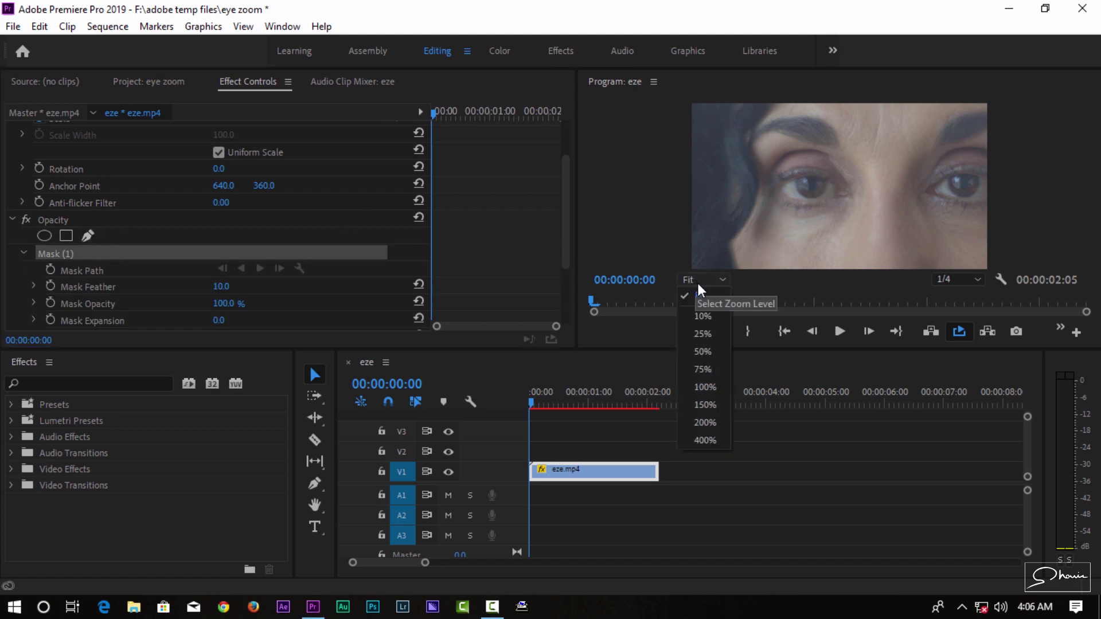
{"action": "left_click", "coordinate": [704, 388]}
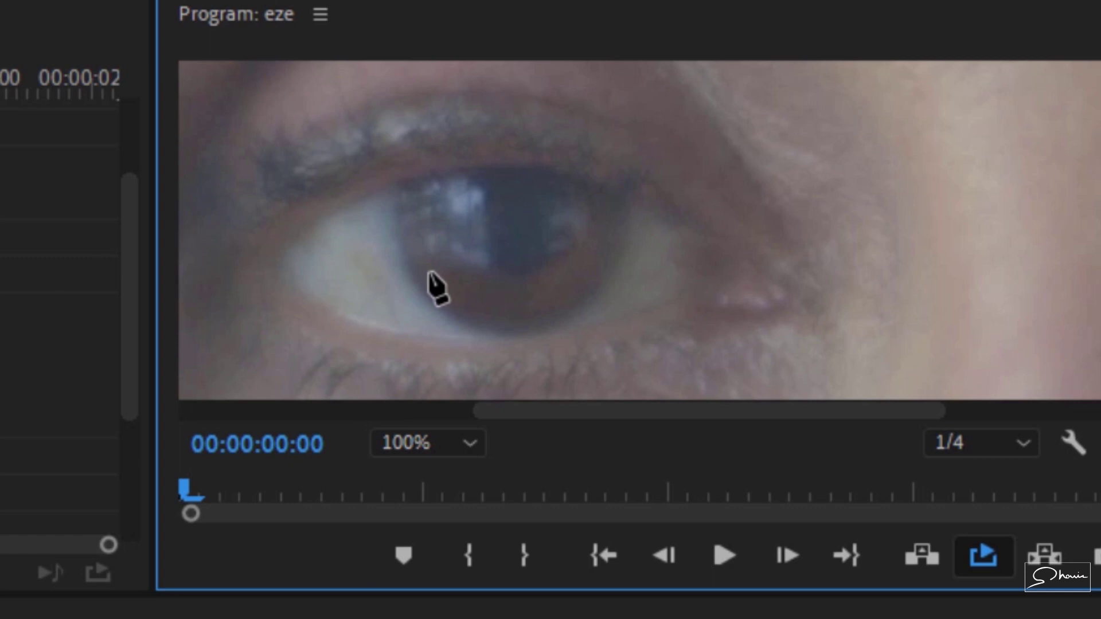
Trace a closed five-point pen mask around the pupil in the Program monitor
{"action": "left_click", "coordinate": [420, 186]}
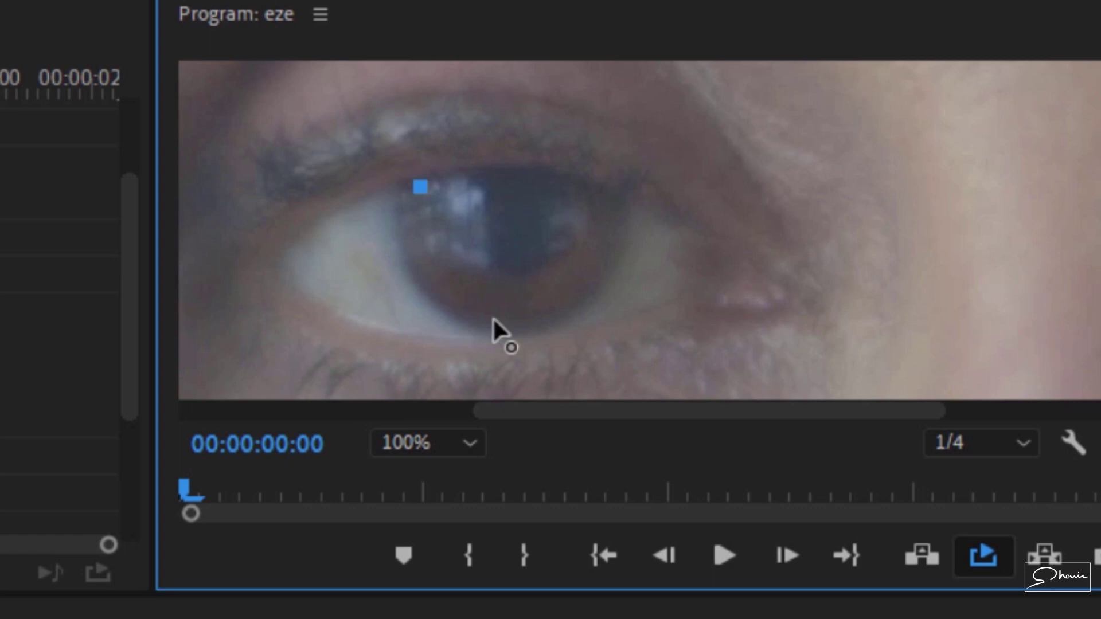
{"action": "left_click_drag", "start_coordinate": [428, 274], "coordinate": [494, 319]}
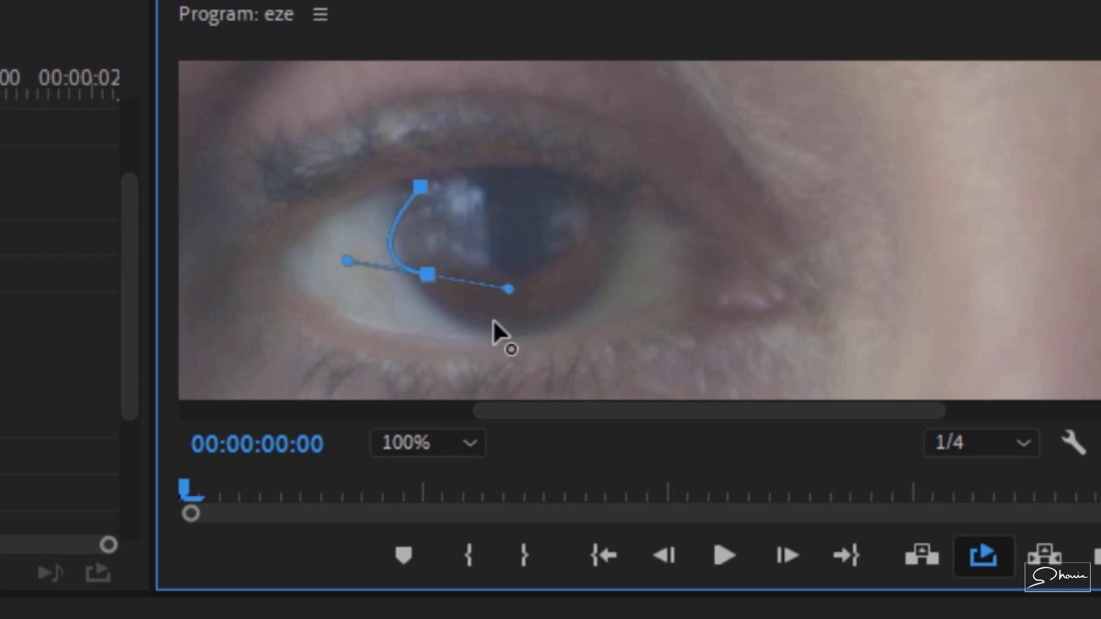
{"action": "left_click", "coordinate": [531, 304]}
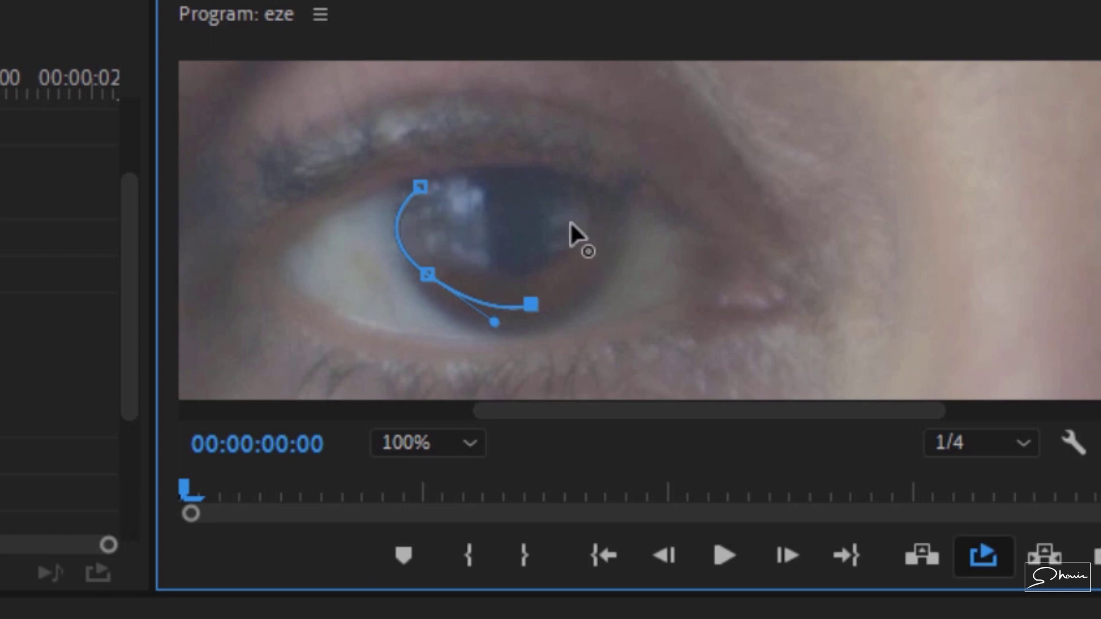
{"action": "left_click_drag", "start_coordinate": [590, 234], "coordinate": [553, 181]}
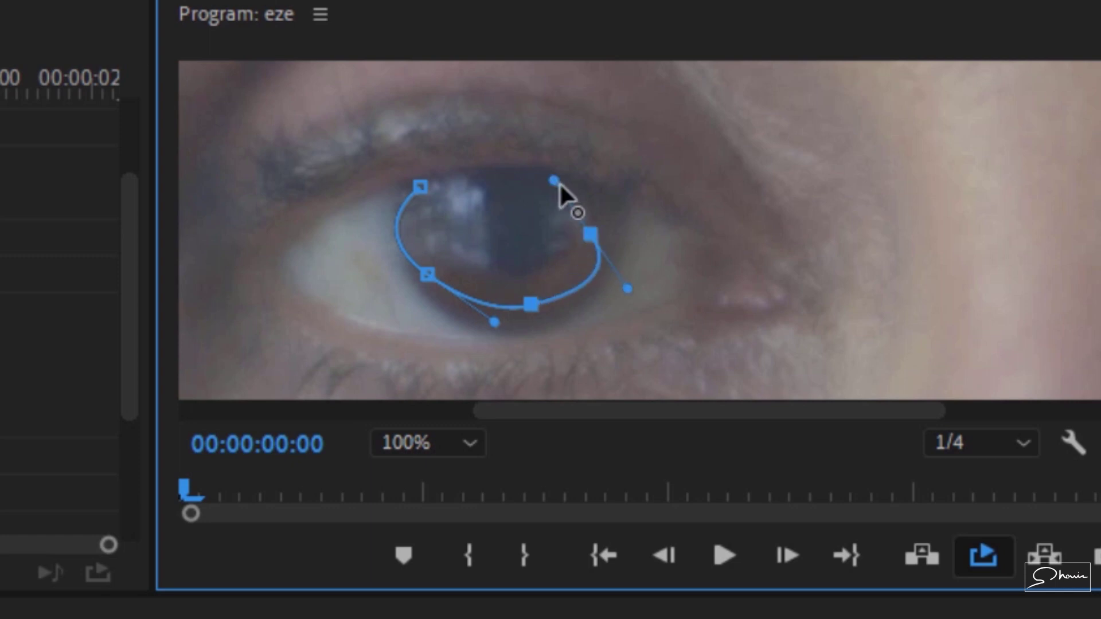
{"action": "left_click", "coordinate": [572, 196]}
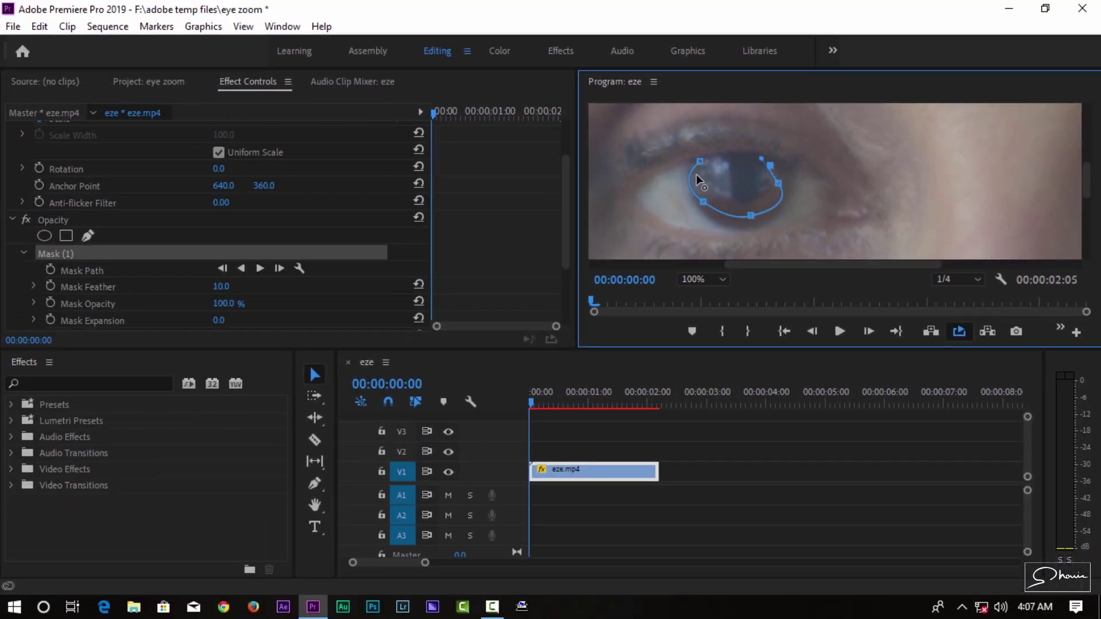
{"action": "left_click", "coordinate": [700, 166]}
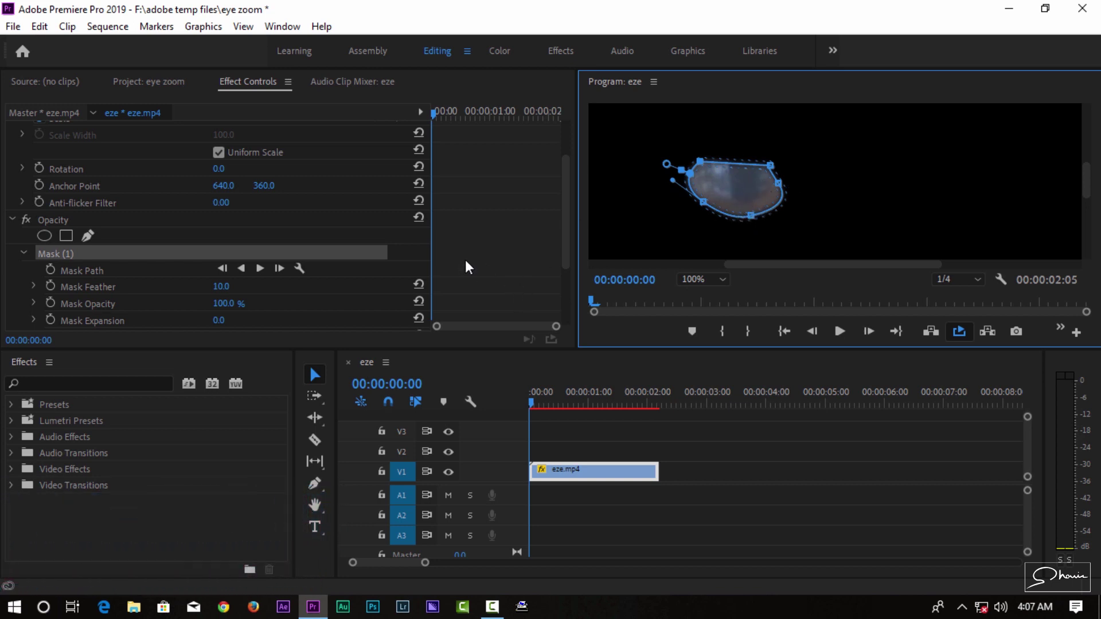
Invert Mask (1) and adjust its points, adding a top vertex, to fit the pupil
{"action": "scroll", "coordinate": [465, 260], "scroll_direction": "down", "scroll_amount": 2}
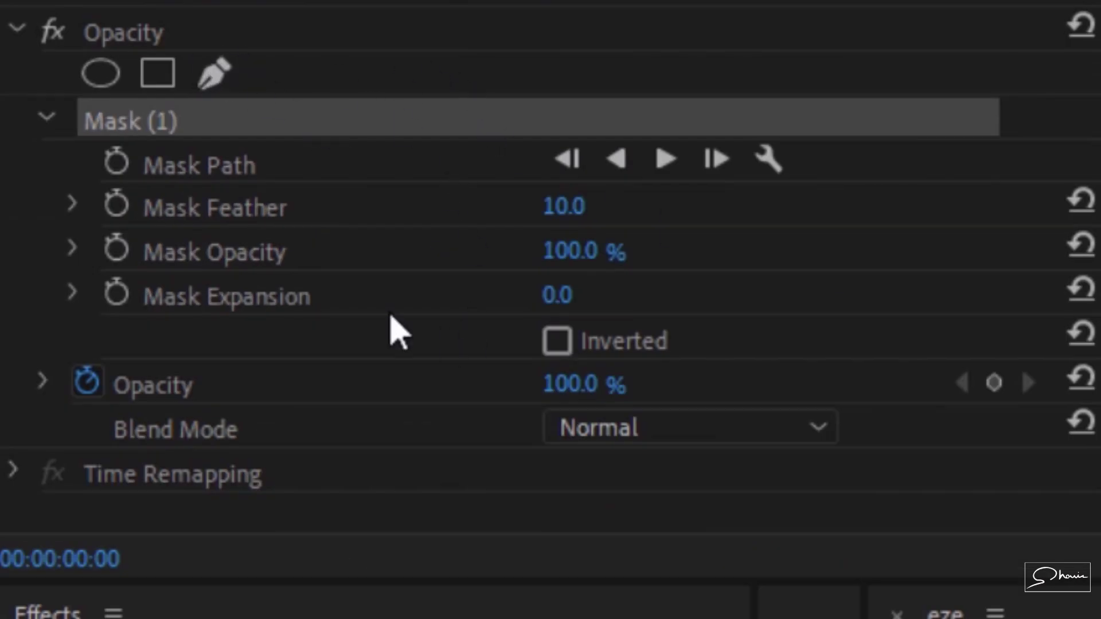
{"action": "left_click", "coordinate": [571, 354]}
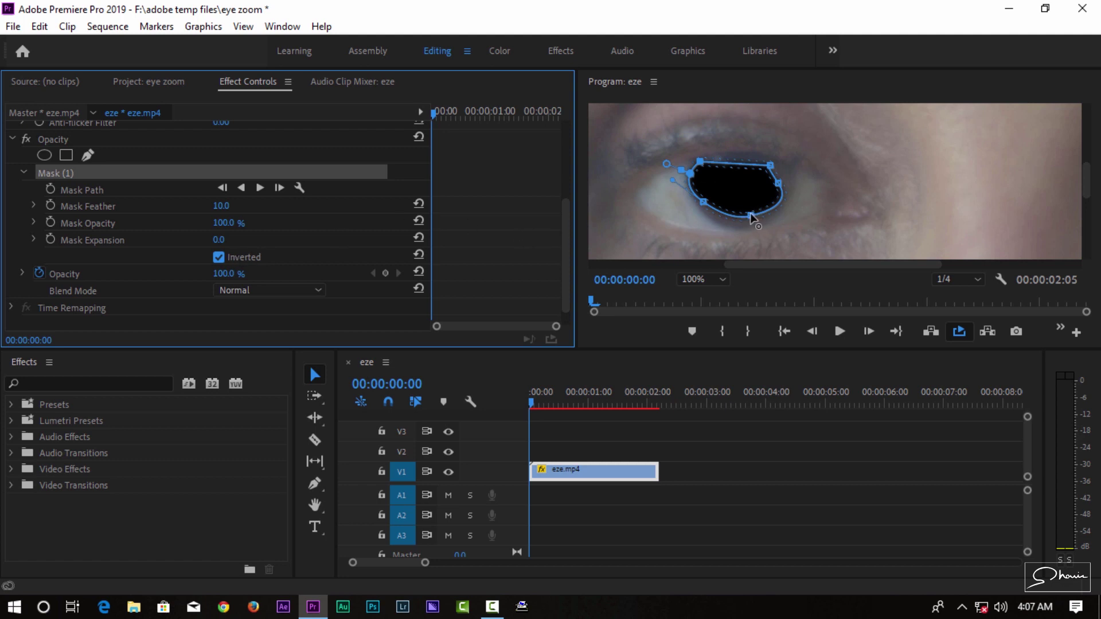
{"action": "left_click_drag", "start_coordinate": [751, 216], "coordinate": [750, 225]}
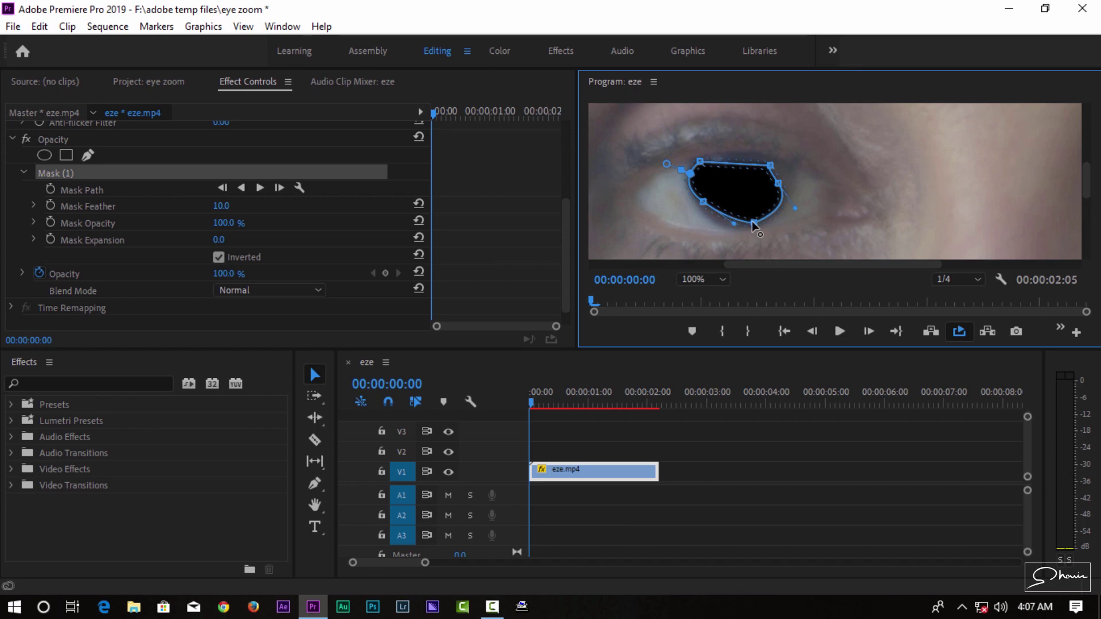
{"action": "left_click_drag", "start_coordinate": [705, 204], "coordinate": [709, 210]}
{"action": "left_click", "coordinate": [735, 164]}
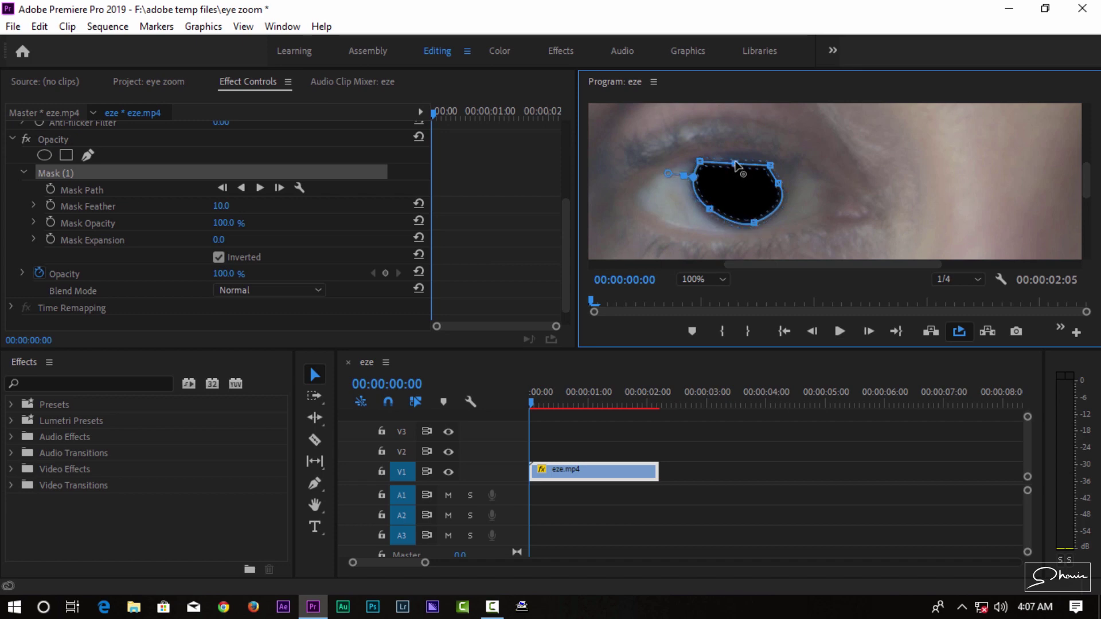
{"action": "left_click_drag", "start_coordinate": [736, 165], "coordinate": [735, 163]}
{"action": "left_click_drag", "start_coordinate": [780, 184], "coordinate": [785, 180]}
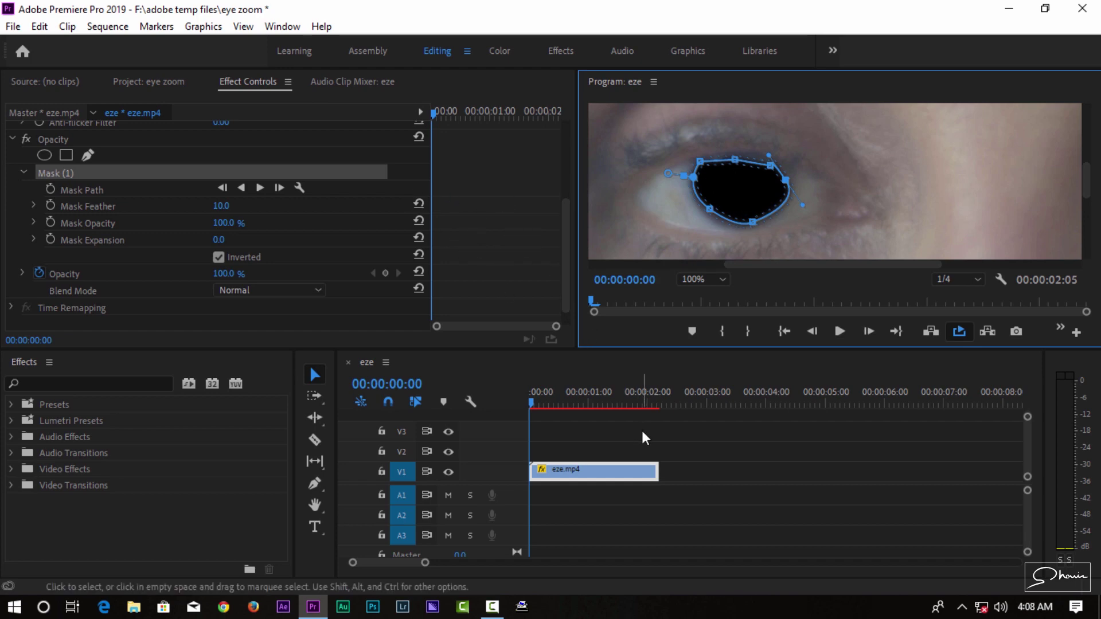
Return to the clip's first frame and start a Mask Path keyframe
{"action": "key", "text": "space"}
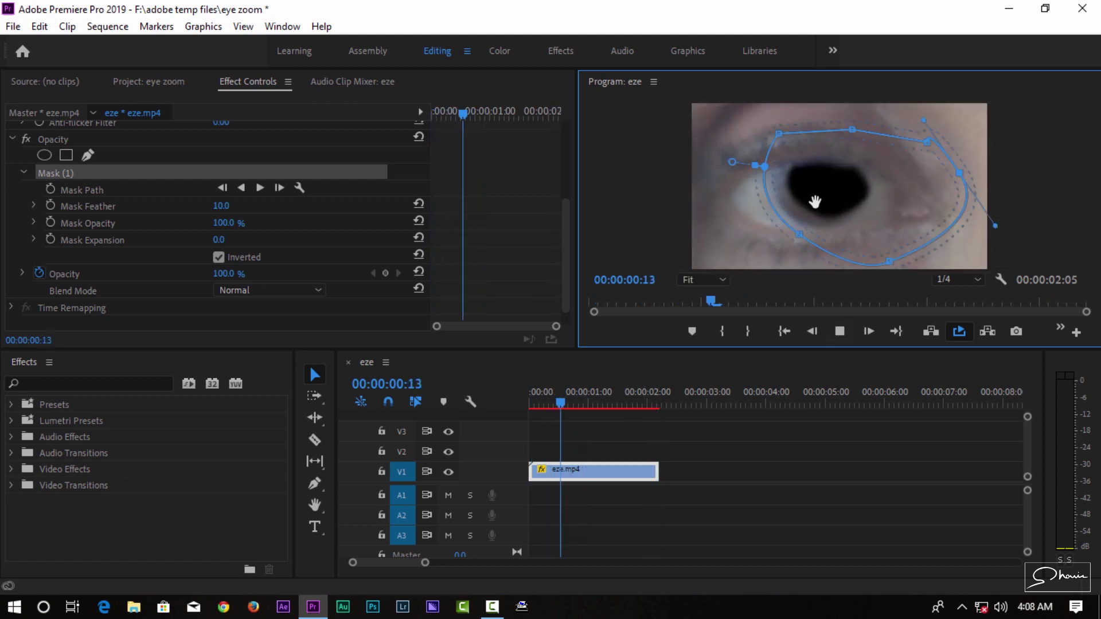
{"action": "key", "text": "ctrl+z"}
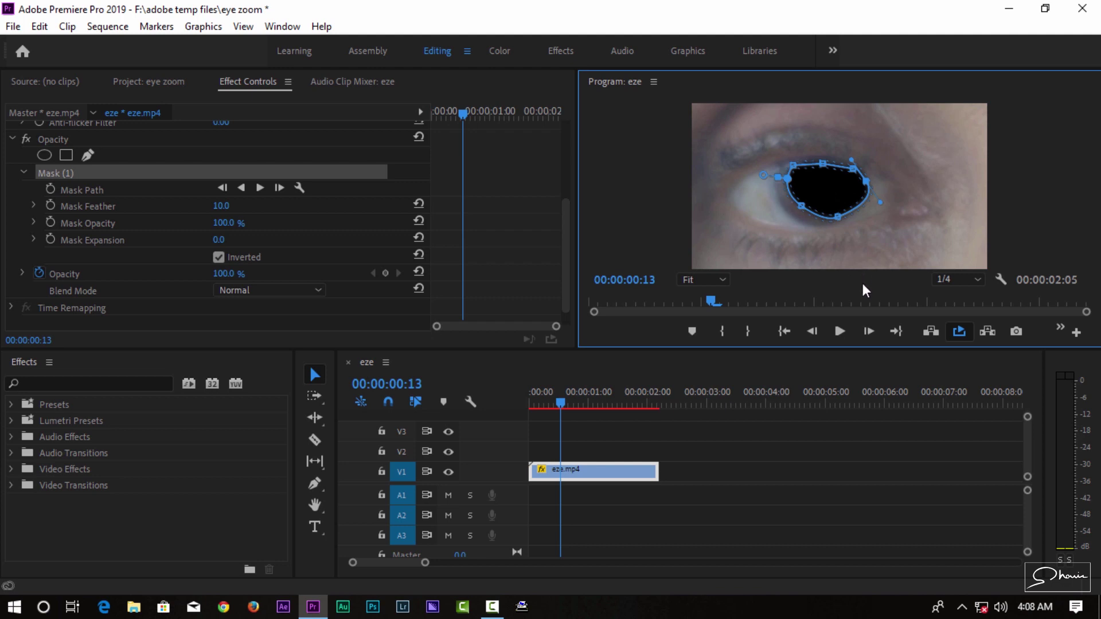
{"action": "left_click_drag", "start_coordinate": [712, 299], "coordinate": [614, 301]}
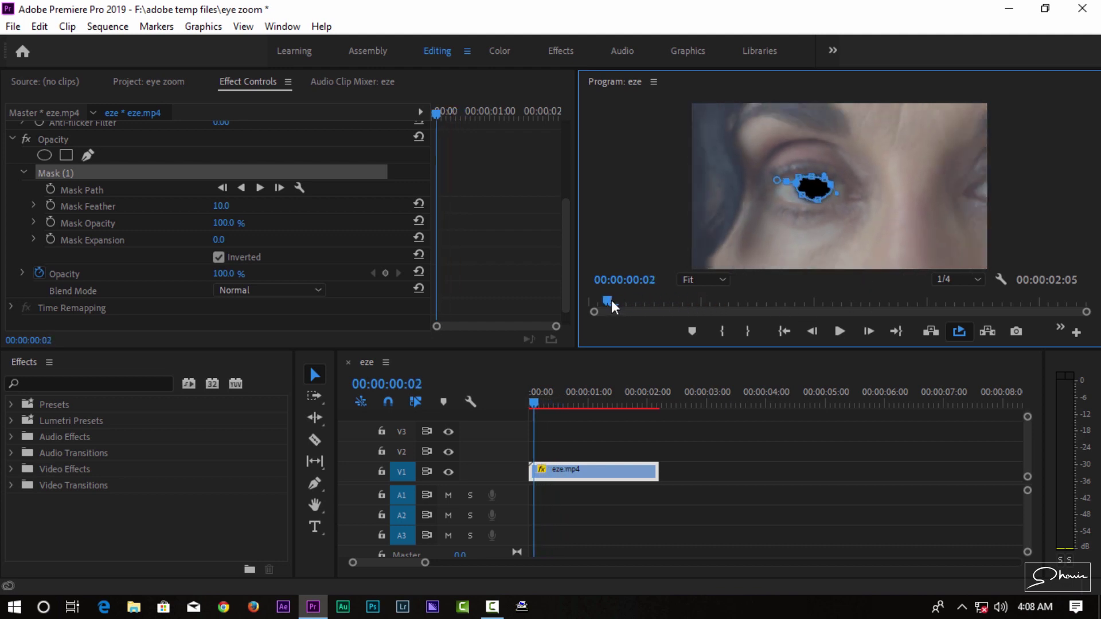
{"action": "left_click_drag", "start_coordinate": [538, 402], "coordinate": [519, 404]}
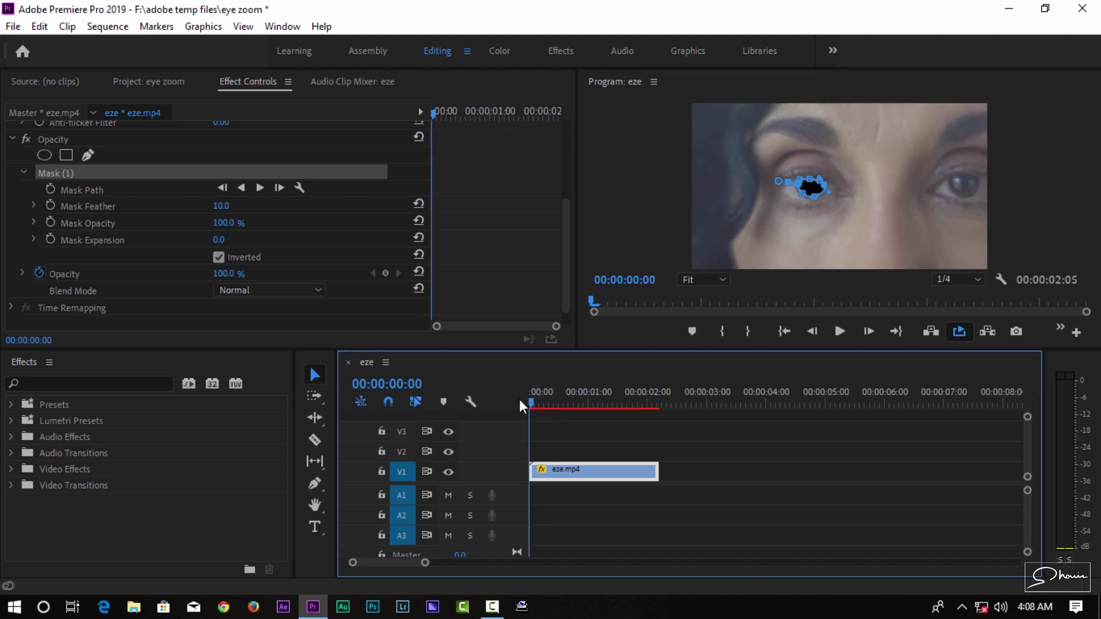
{"action": "left_click", "coordinate": [51, 189]}
{"action": "left_click", "coordinate": [102, 172]}
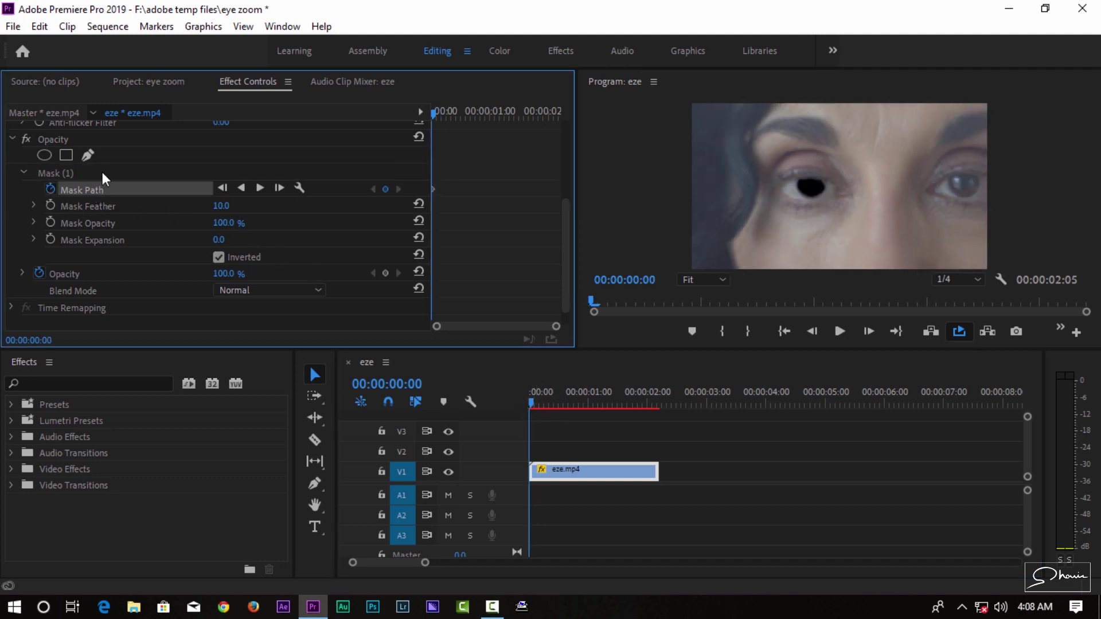
{"action": "left_click", "coordinate": [100, 170]}
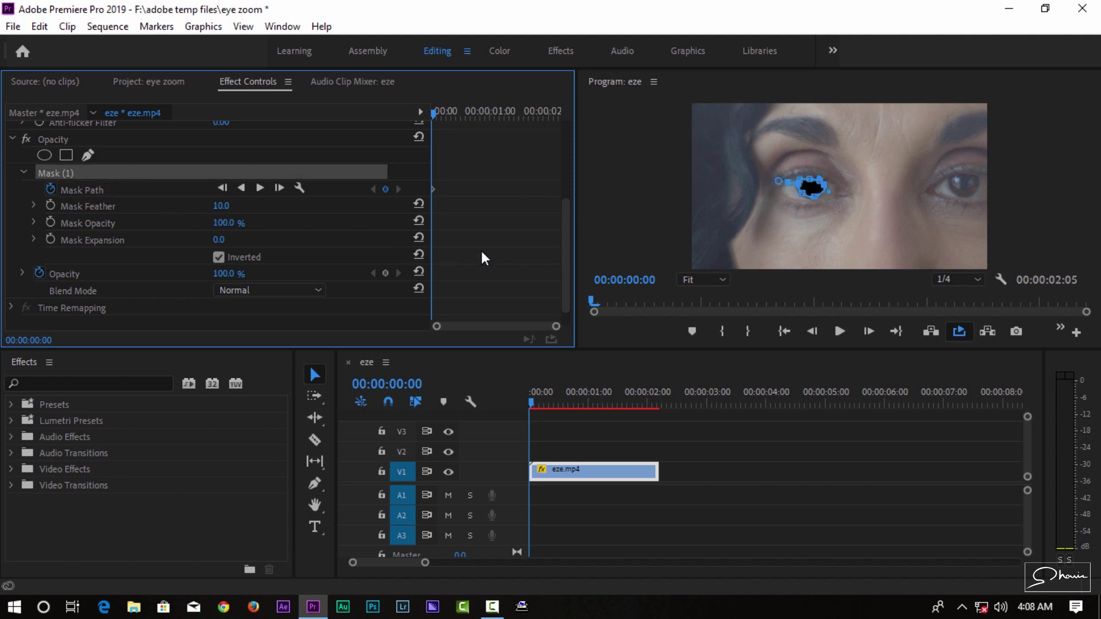
Reposition the mask over the pupil at successive frames up to frame 14
{"action": "left_click", "coordinate": [869, 331]}
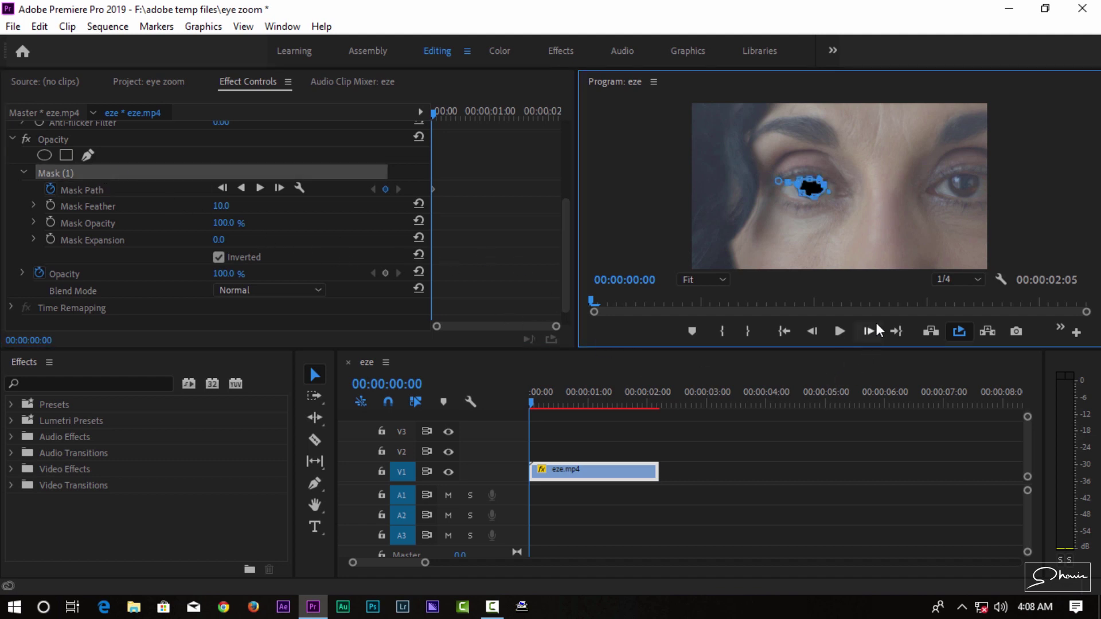
{"action": "left_click", "coordinate": [869, 332]}
{"action": "left_click", "coordinate": [869, 332]}
{"action": "left_click", "coordinate": [869, 332]}
{"action": "left_click", "coordinate": [869, 332]}
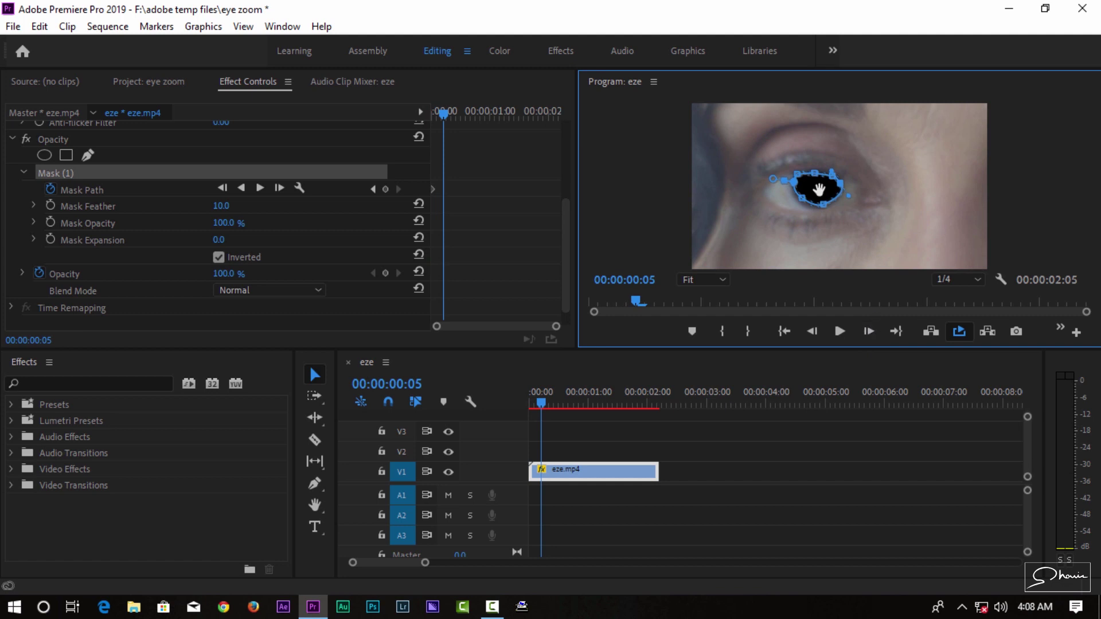
{"action": "left_click_drag", "start_coordinate": [811, 184], "coordinate": [815, 188]}
{"action": "left_click", "coordinate": [866, 332]}
{"action": "left_click", "coordinate": [866, 332]}
{"action": "left_click", "coordinate": [866, 331]}
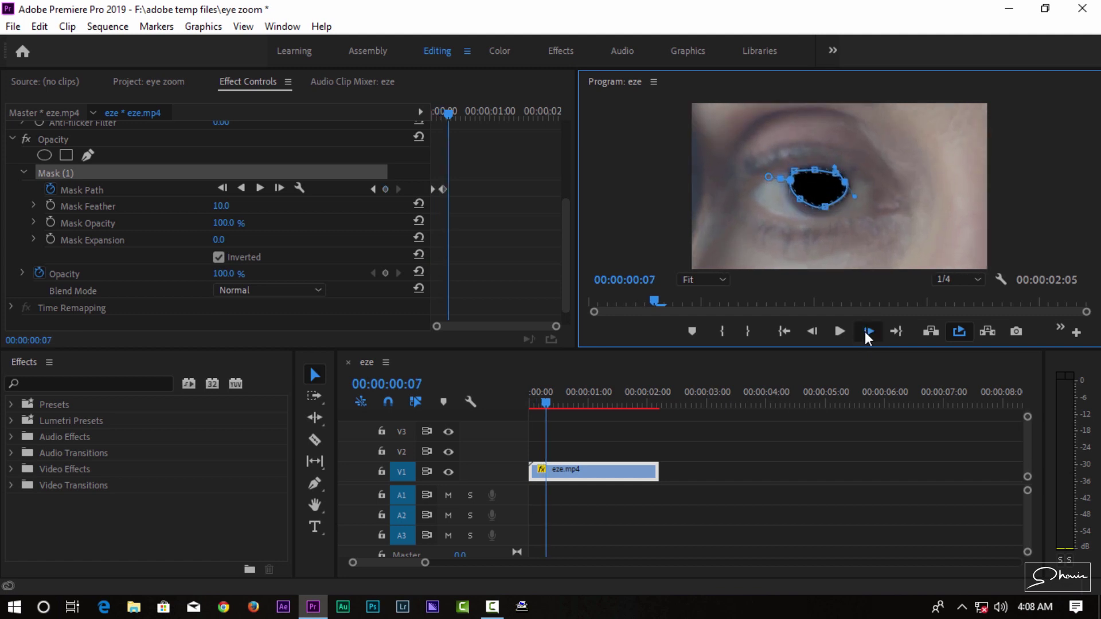
{"action": "left_click", "coordinate": [866, 333]}
{"action": "left_click", "coordinate": [866, 332]}
{"action": "left_click_drag", "start_coordinate": [821, 191], "coordinate": [815, 188]}
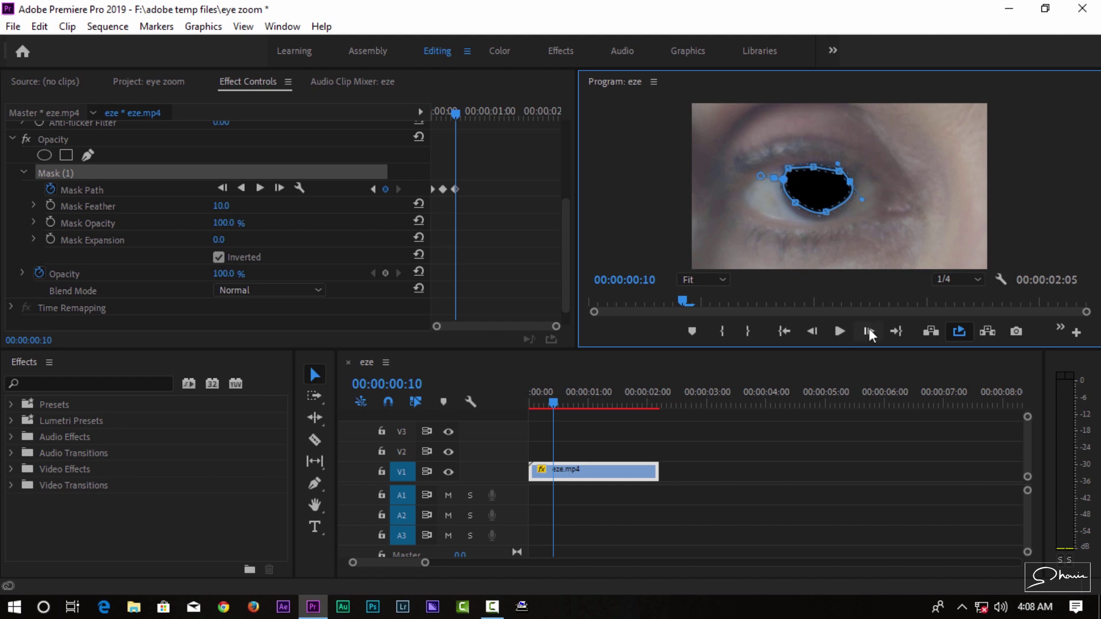
{"action": "left_click", "coordinate": [869, 332]}
{"action": "left_click", "coordinate": [869, 331]}
{"action": "left_click", "coordinate": [868, 332]}
{"action": "left_click", "coordinate": [869, 332]}
{"action": "left_click_drag", "start_coordinate": [820, 185], "coordinate": [822, 214]}
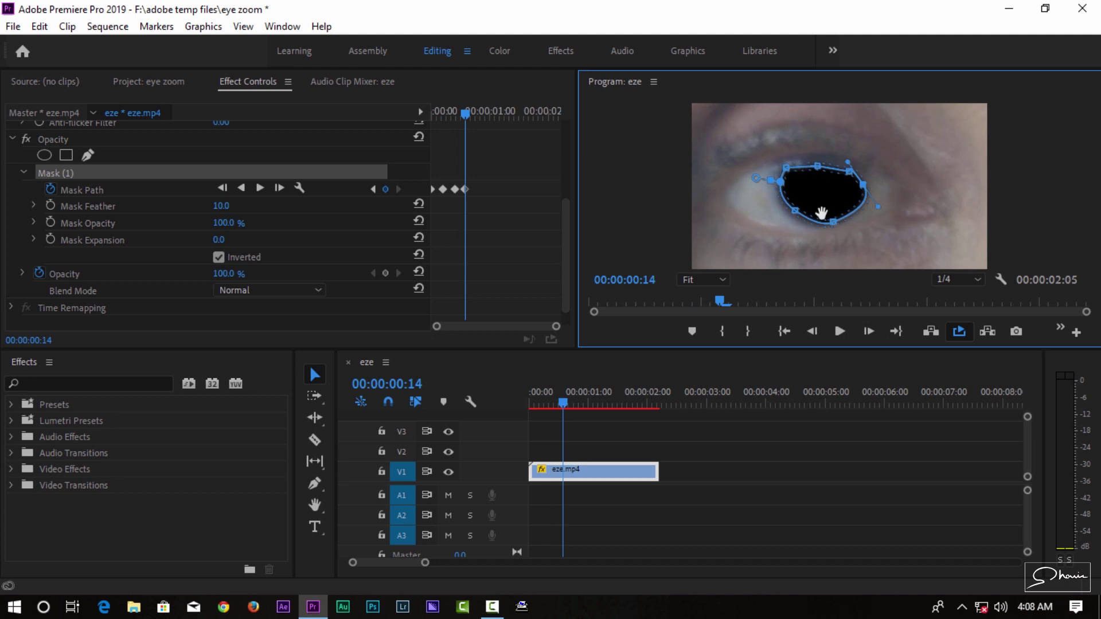
Move the mask at frame 19 and reshape its lower edge at 00:00:01:04
{"action": "left_click", "coordinate": [873, 330]}
{"action": "left_click", "coordinate": [873, 330]}
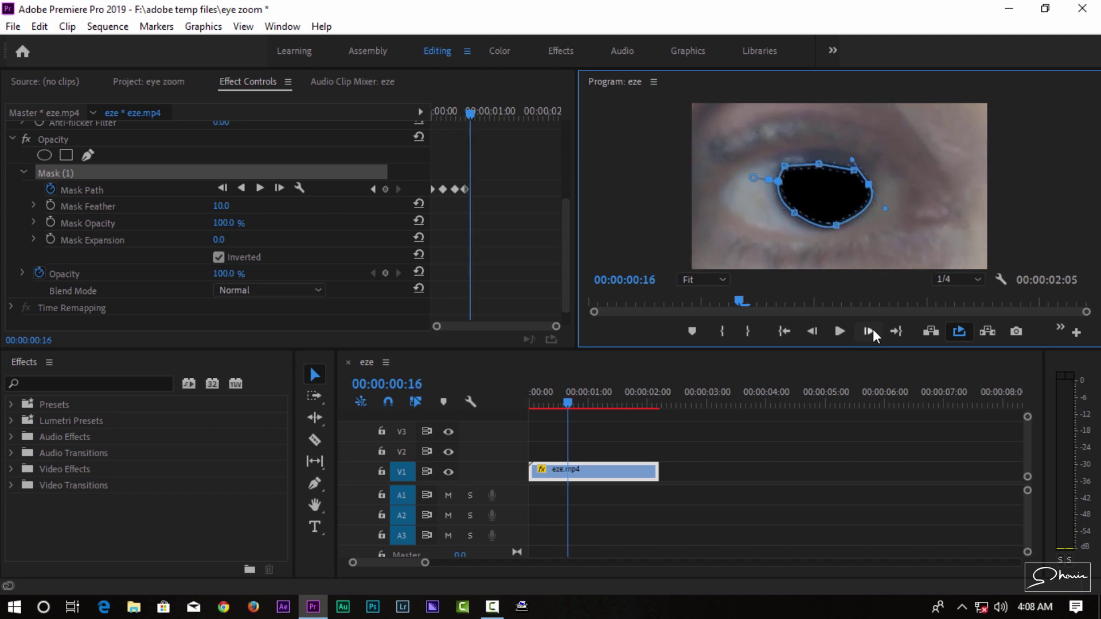
{"action": "left_click", "coordinate": [873, 331]}
{"action": "left_click", "coordinate": [873, 330]}
{"action": "left_click", "coordinate": [873, 331]}
{"action": "left_click_drag", "start_coordinate": [835, 196], "coordinate": [835, 193]}
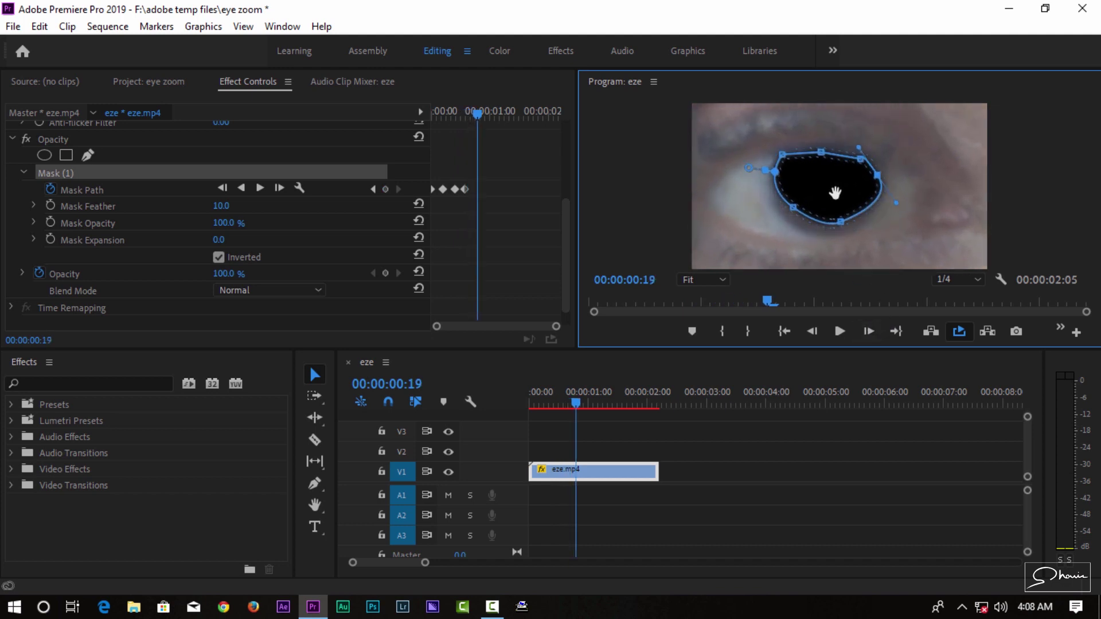
{"action": "left_click", "coordinate": [873, 326]}
{"action": "left_click", "coordinate": [873, 327]}
{"action": "left_click", "coordinate": [873, 327]}
{"action": "left_click", "coordinate": [873, 326]}
{"action": "left_click", "coordinate": [872, 327]}
{"action": "left_click", "coordinate": [873, 327]}
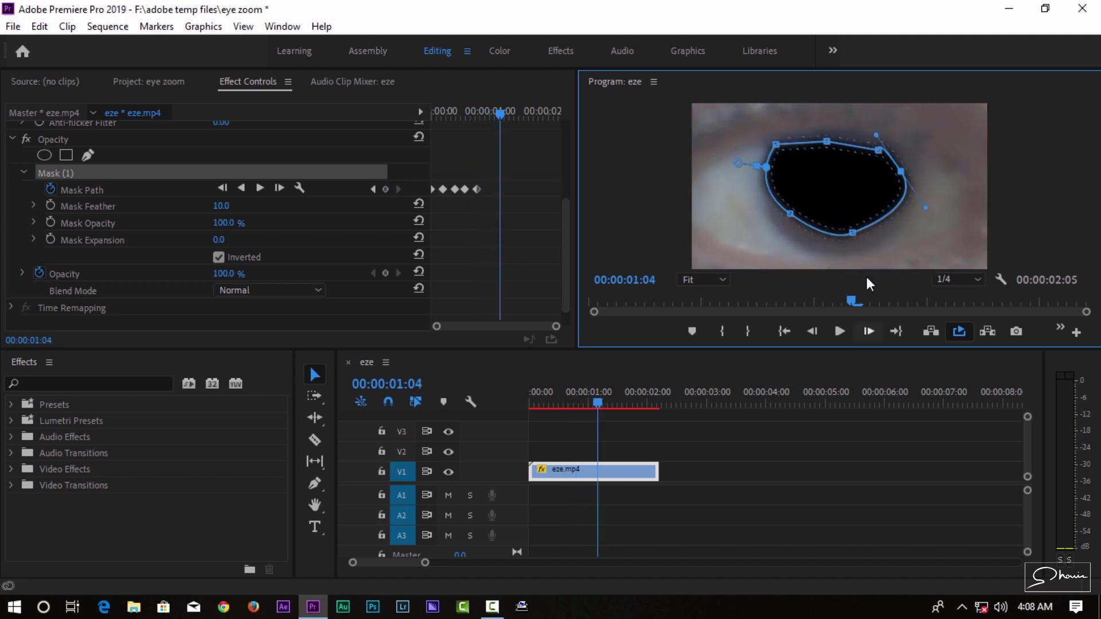
{"action": "left_click", "coordinate": [799, 225]}
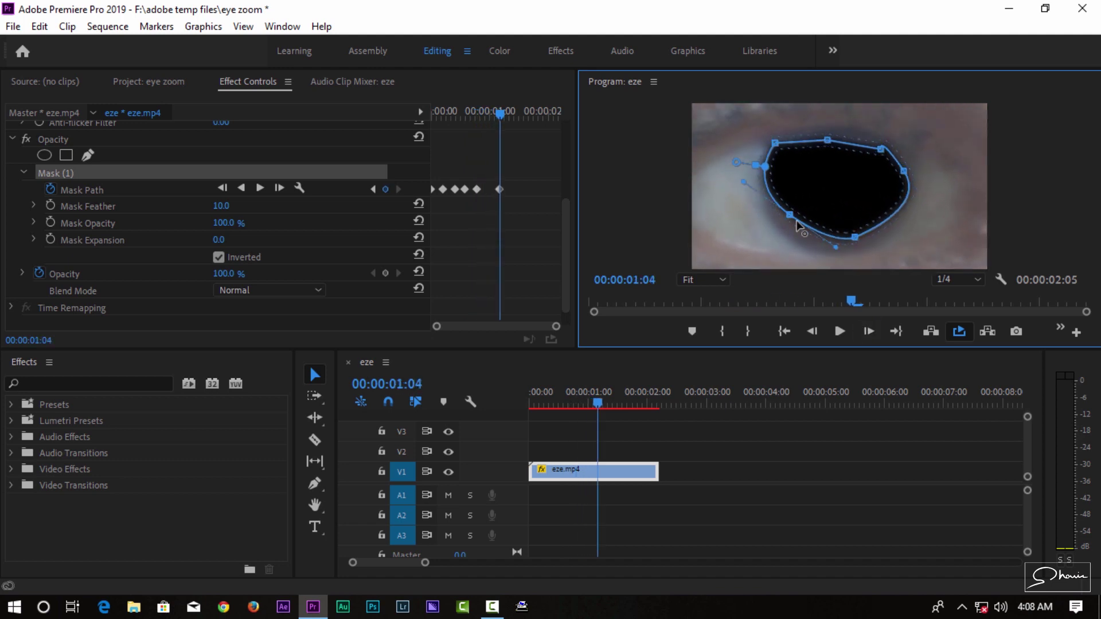
Step frame by frame toward the clip's end to check the tracking, then return to the start
{"action": "left_click", "coordinate": [869, 332]}
{"action": "left_click", "coordinate": [869, 331]}
{"action": "left_click", "coordinate": [869, 332]}
{"action": "left_click", "coordinate": [869, 331]}
{"action": "left_click", "coordinate": [869, 332]}
{"action": "left_click", "coordinate": [869, 332]}
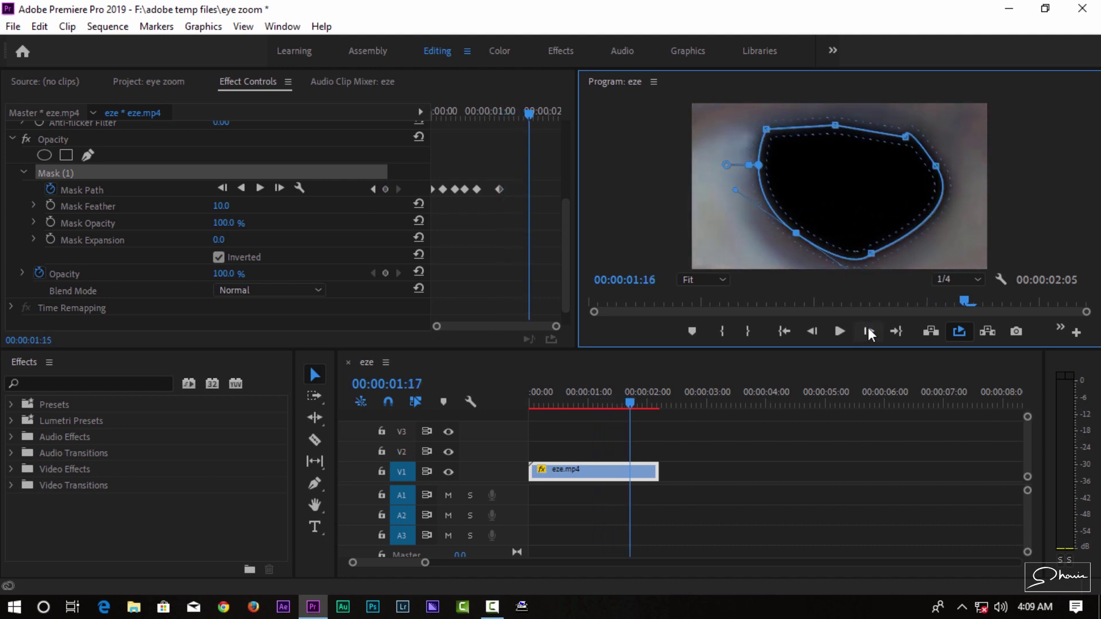
{"action": "left_click", "coordinate": [869, 332]}
{"action": "left_click", "coordinate": [869, 331]}
{"action": "left_click", "coordinate": [869, 332]}
{"action": "left_click", "coordinate": [869, 332]}
{"action": "left_click", "coordinate": [868, 331]}
{"action": "left_click", "coordinate": [869, 332]}
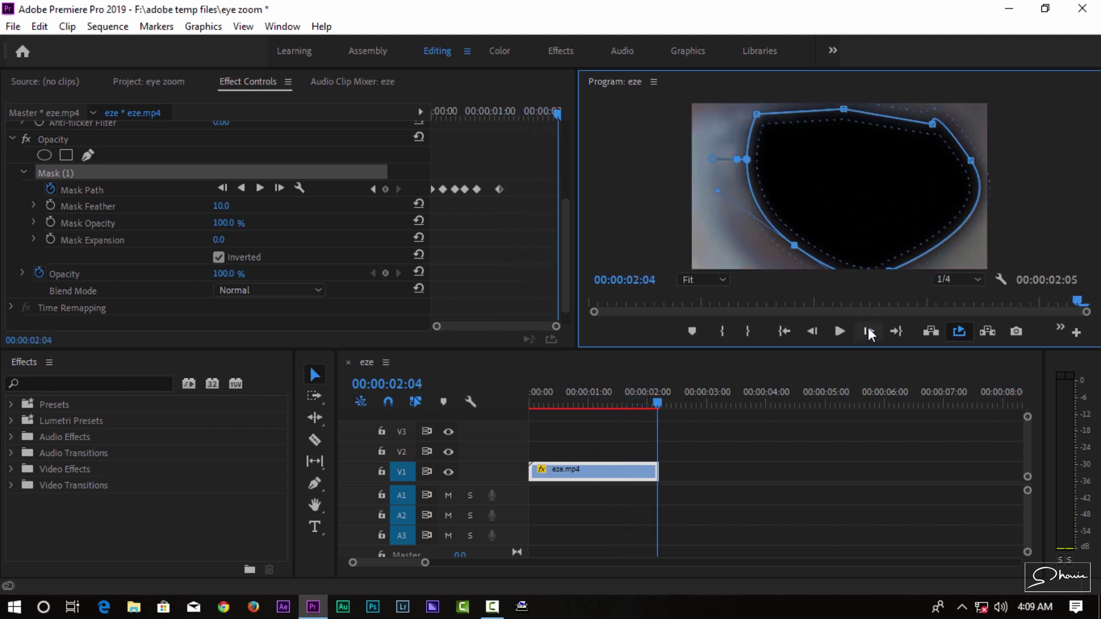
{"action": "left_click", "coordinate": [869, 331]}
{"action": "left_click", "coordinate": [869, 332]}
{"action": "left_click", "coordinate": [657, 401]}
{"action": "key", "text": "Home"}
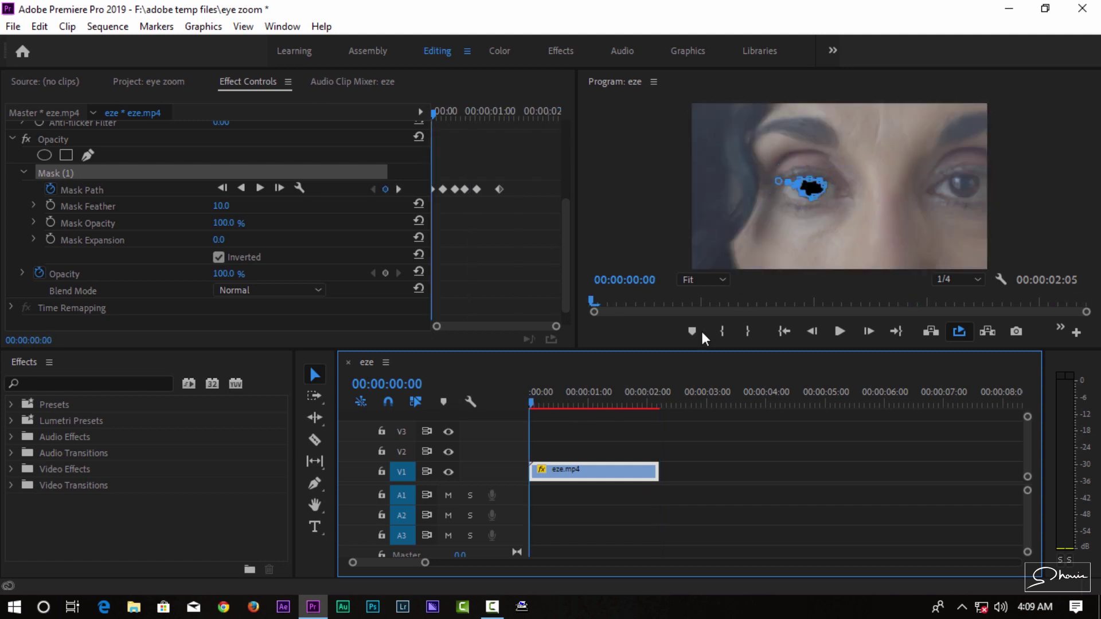
{"action": "left_click", "coordinate": [839, 331]}
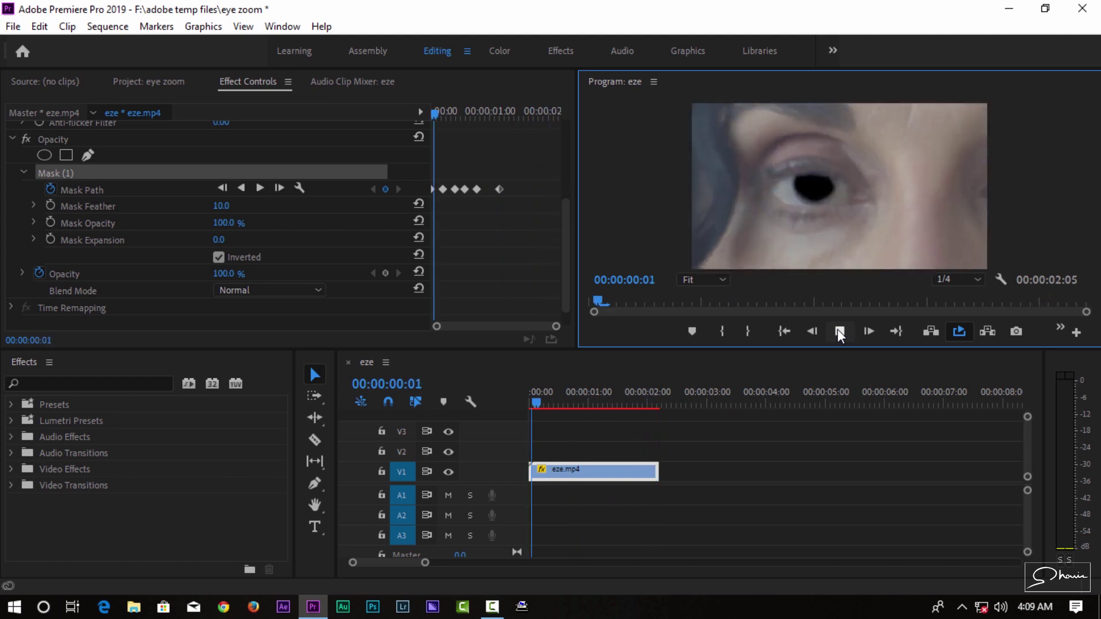
{"action": "left_click", "coordinate": [837, 329]}
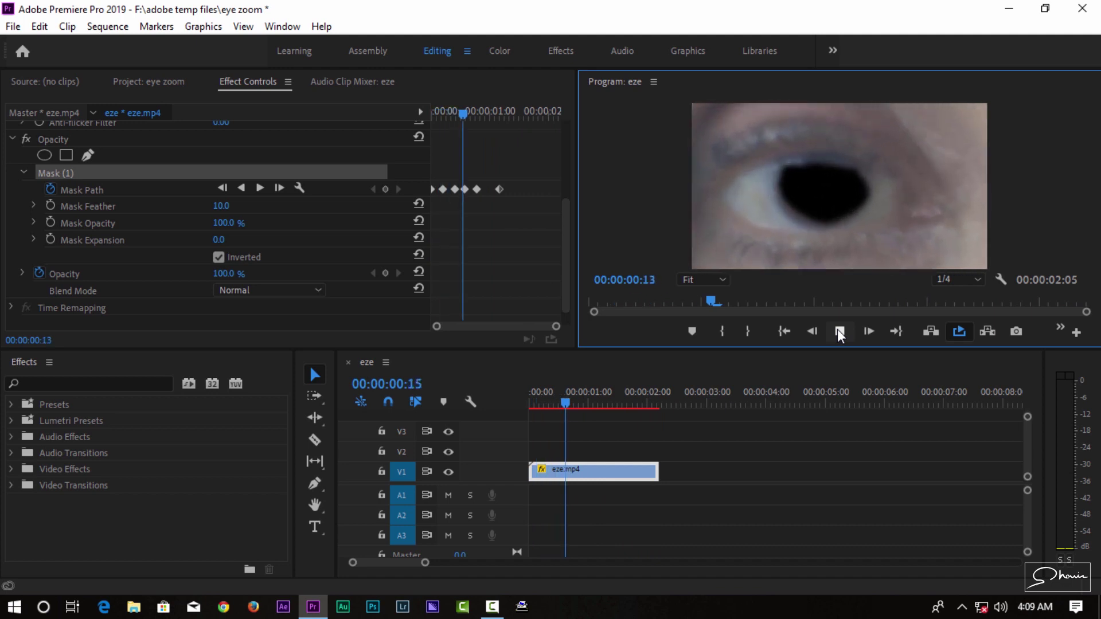
{"action": "left_click", "coordinate": [839, 331]}
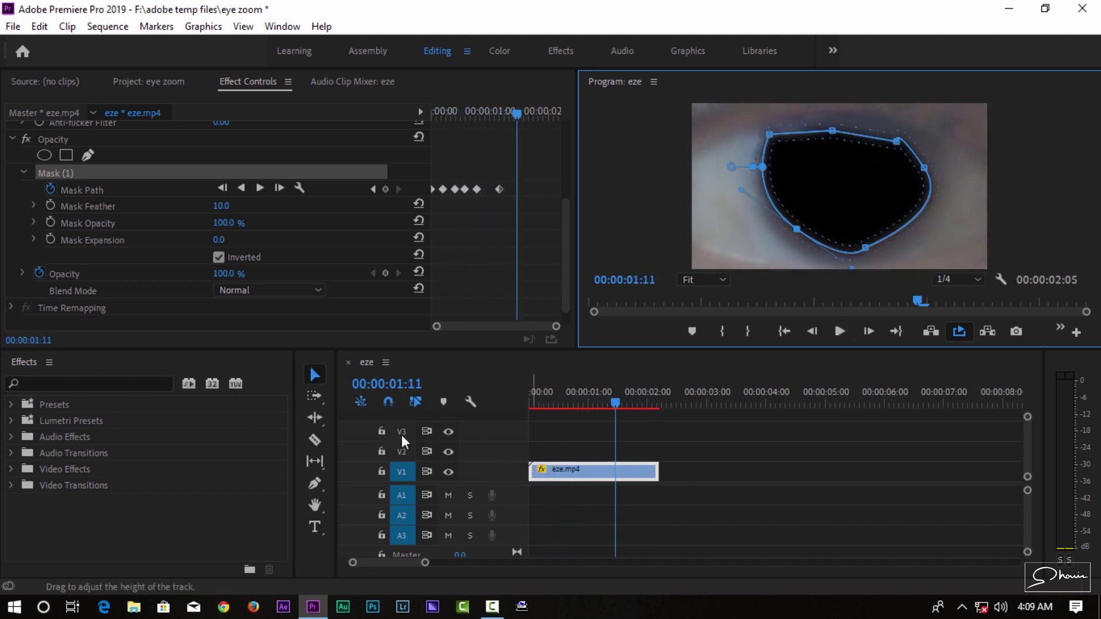
Move the eye clip from V1 up to V2, return to 00:00, and show the Project bin
{"action": "left_click_drag", "start_coordinate": [579, 476], "coordinate": [638, 496]}
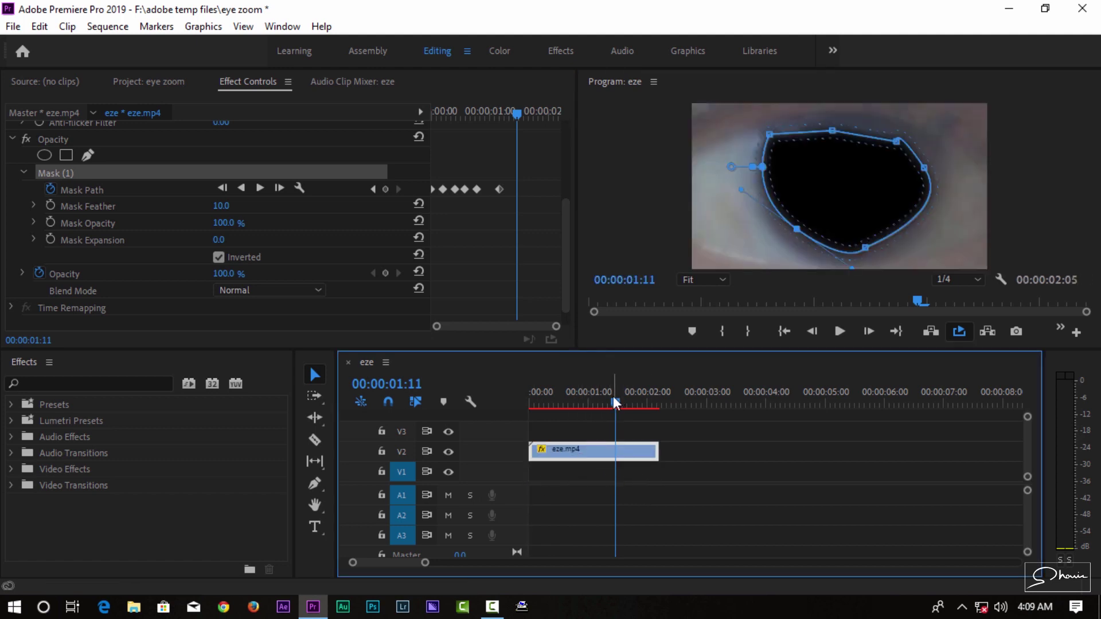
{"action": "left_click_drag", "start_coordinate": [614, 397], "coordinate": [529, 396]}
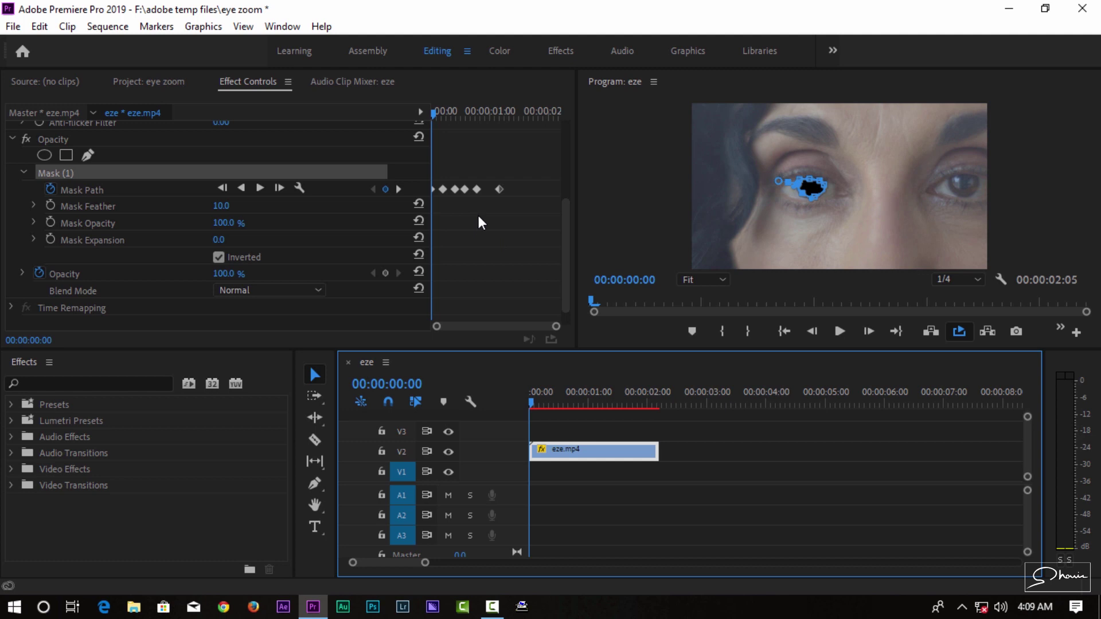
{"action": "key", "text": "shift+1"}
Place video125.mp4 on V1 beneath the eye clip and delete its unlinked A2 audio
{"action": "left_click", "coordinate": [70, 187]}
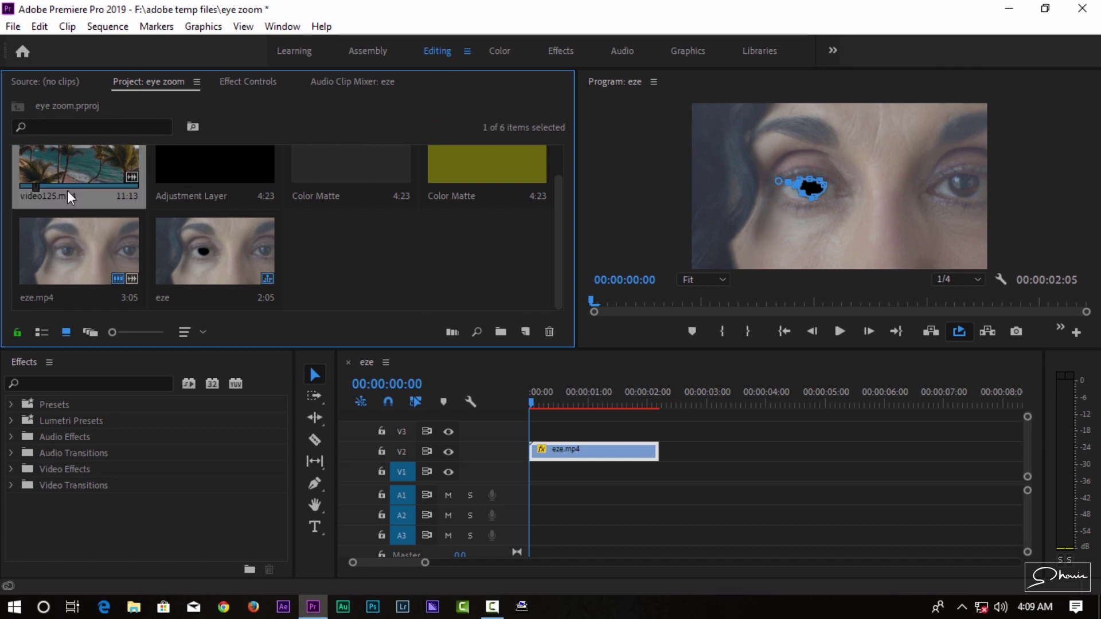
{"action": "left_click_drag", "start_coordinate": [425, 313], "coordinate": [531, 495]}
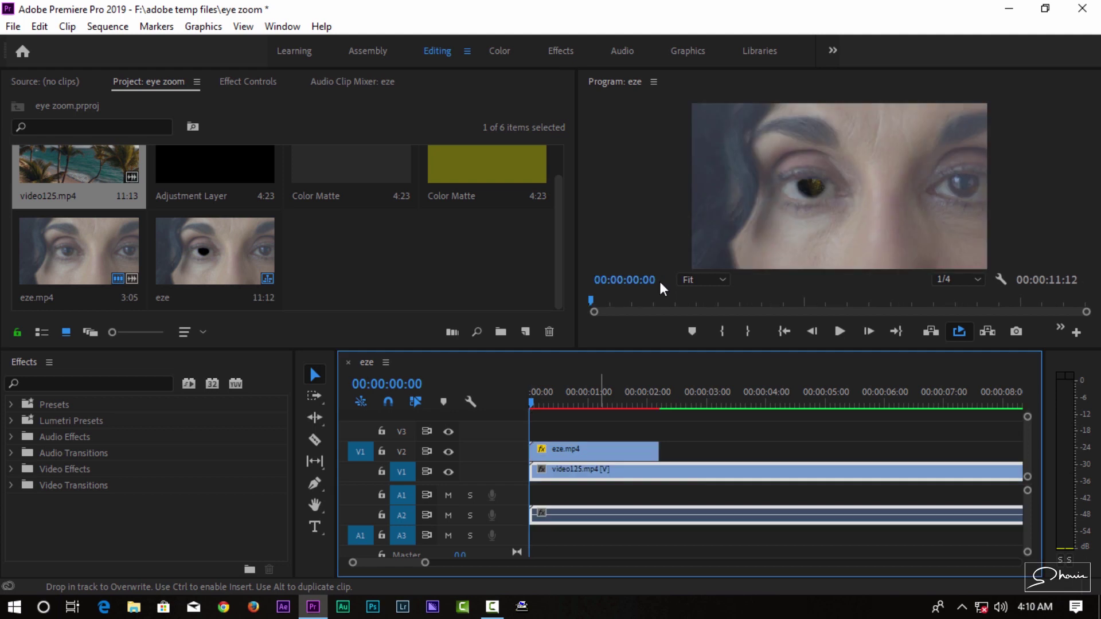
{"action": "right_click", "coordinate": [659, 281]}
{"action": "left_click", "coordinate": [666, 515]}
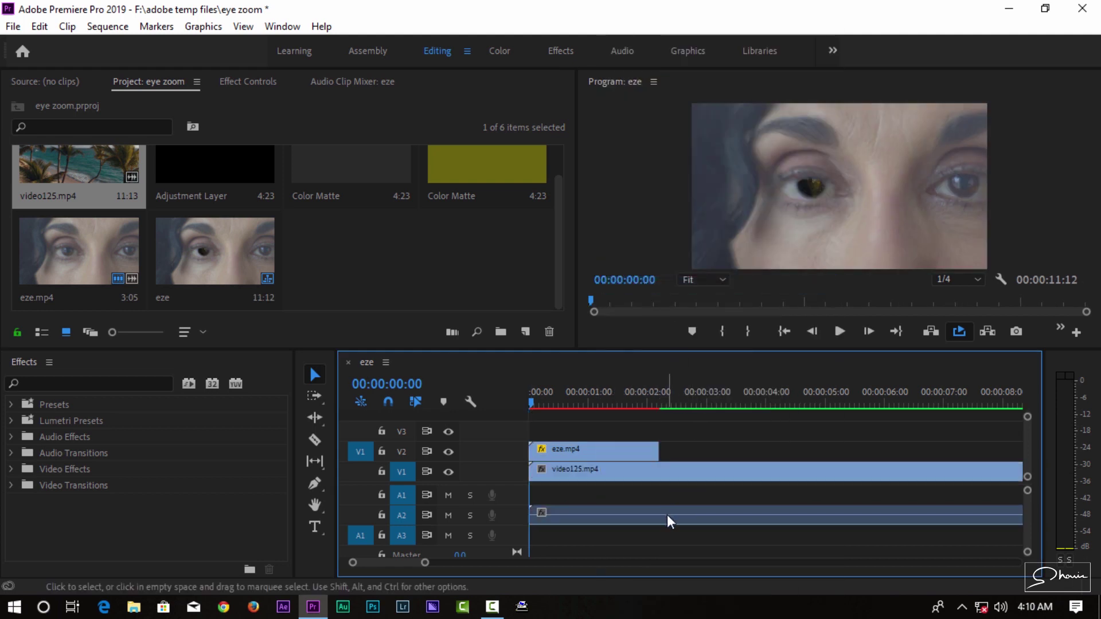
{"action": "key", "text": "Delete"}
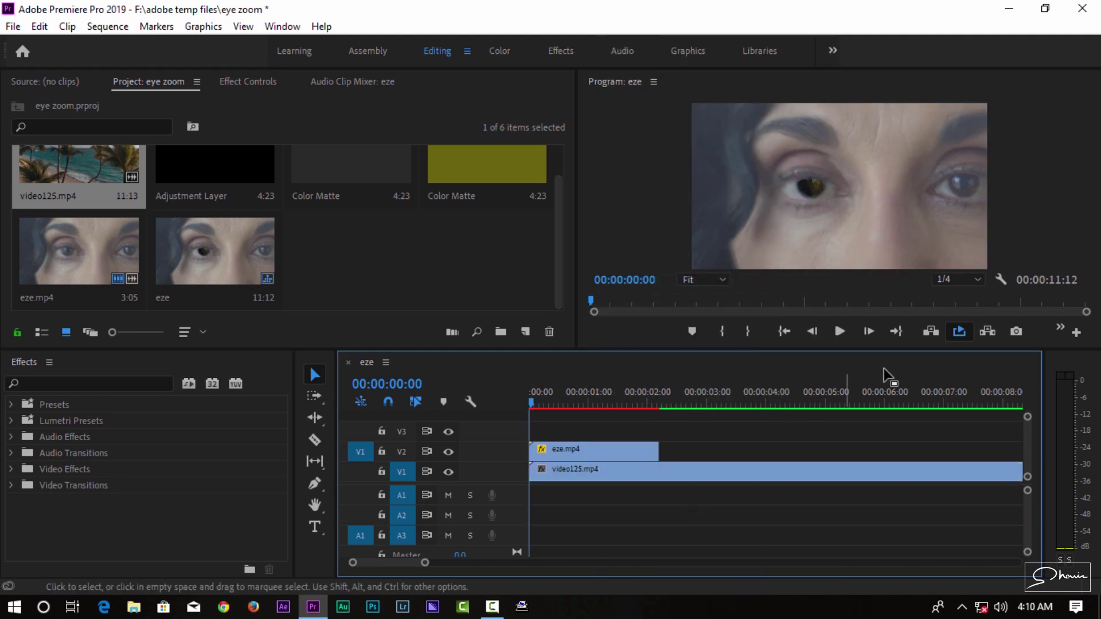
Set the sequence out point at 00:00:03:21 and turn on loop playback
{"action": "key", "text": "space"}
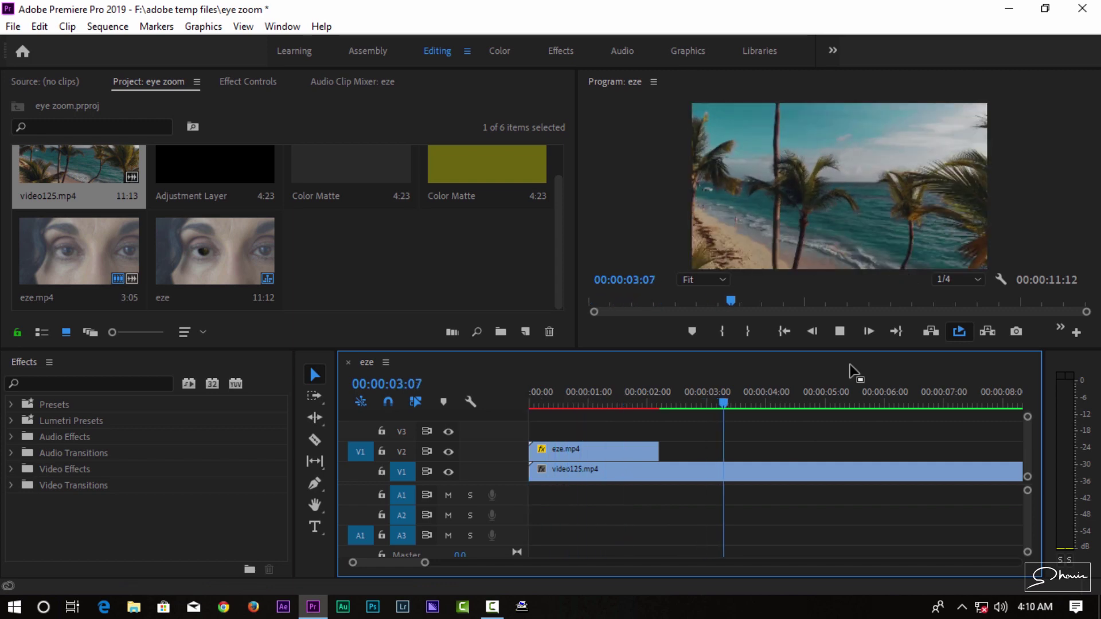
{"action": "key", "text": "space"}
{"action": "key", "text": "o"}
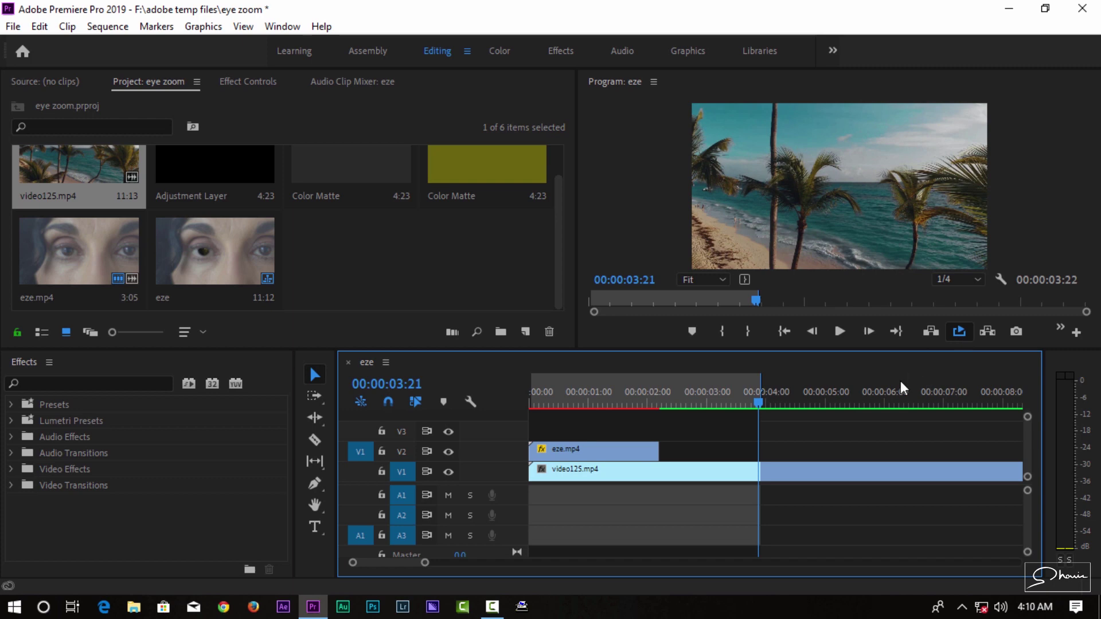
{"action": "left_click", "coordinate": [960, 332]}
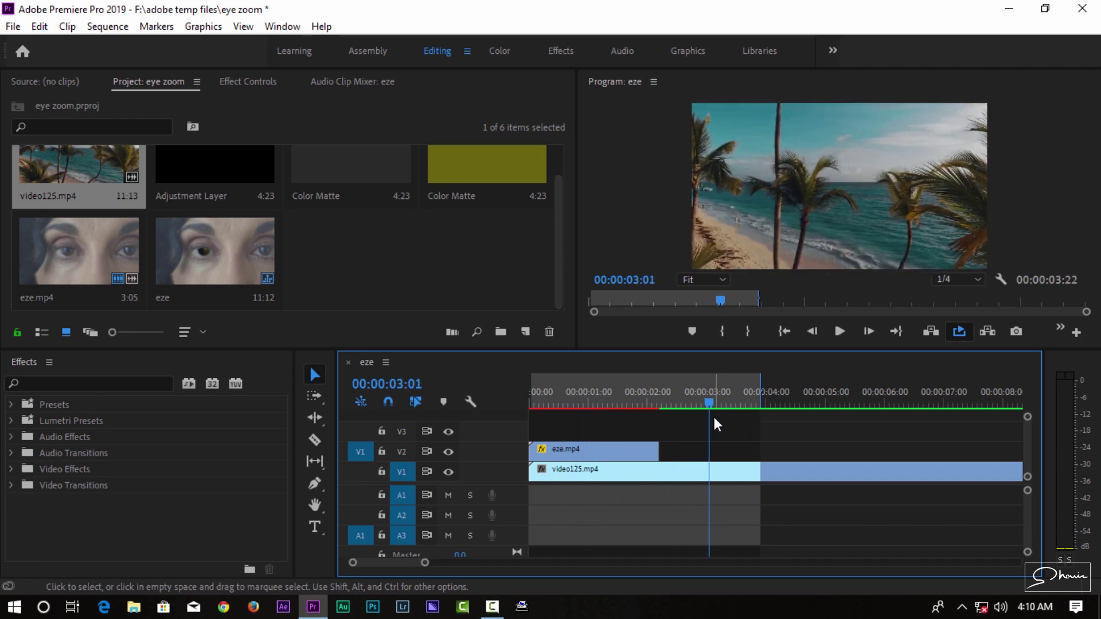
{"action": "left_click", "coordinate": [1077, 332]}
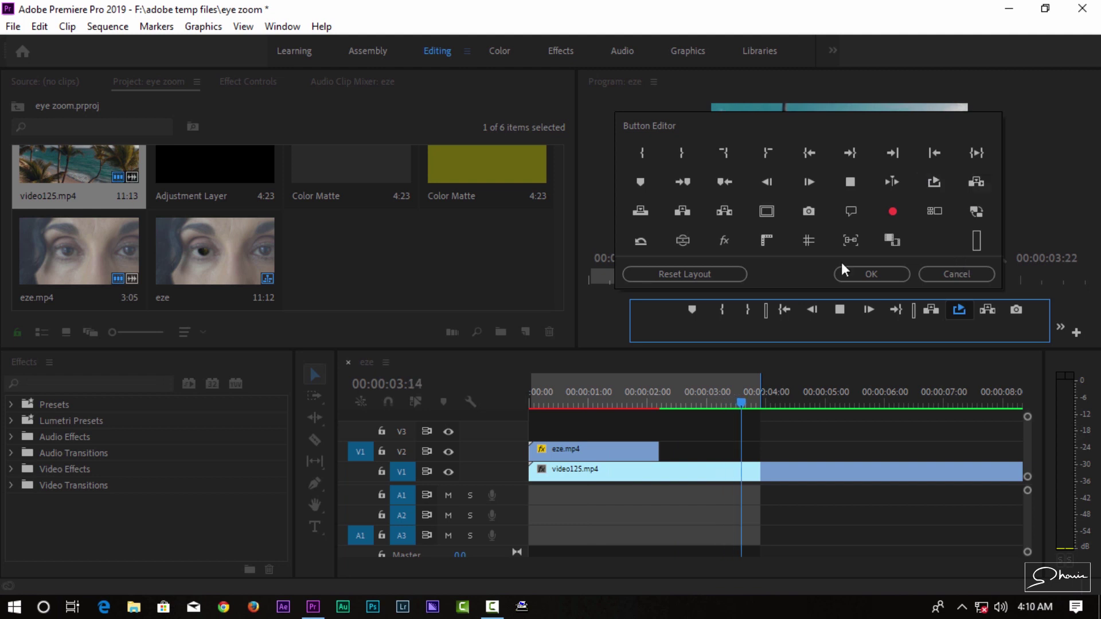
{"action": "left_click", "coordinate": [934, 273]}
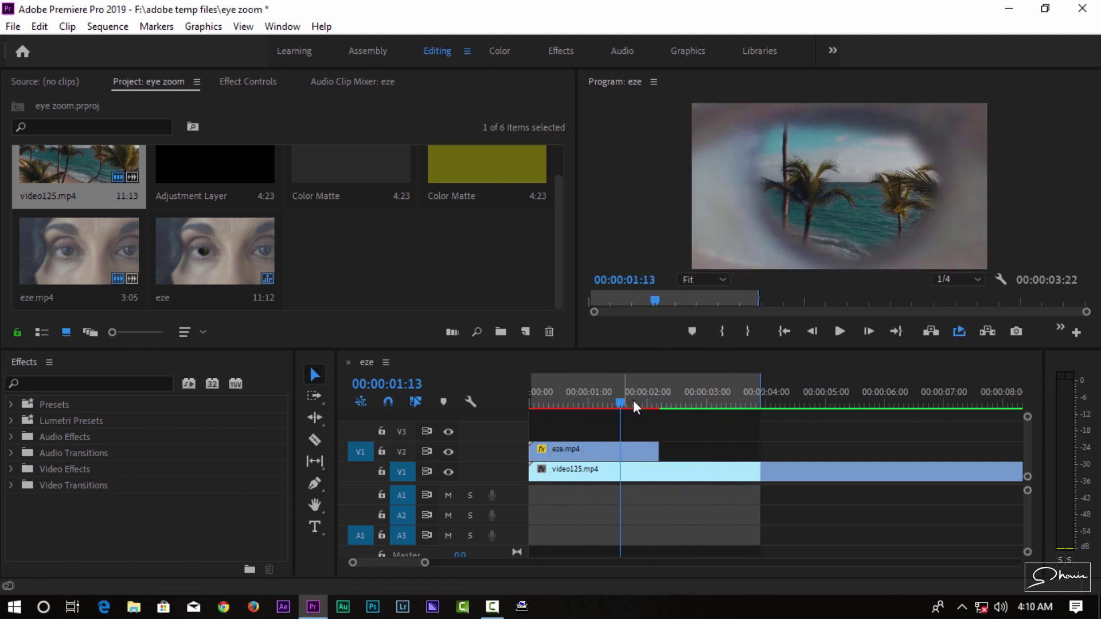
{"action": "left_click", "coordinate": [677, 404]}
{"action": "left_click_drag", "start_coordinate": [687, 400], "coordinate": [536, 399]}
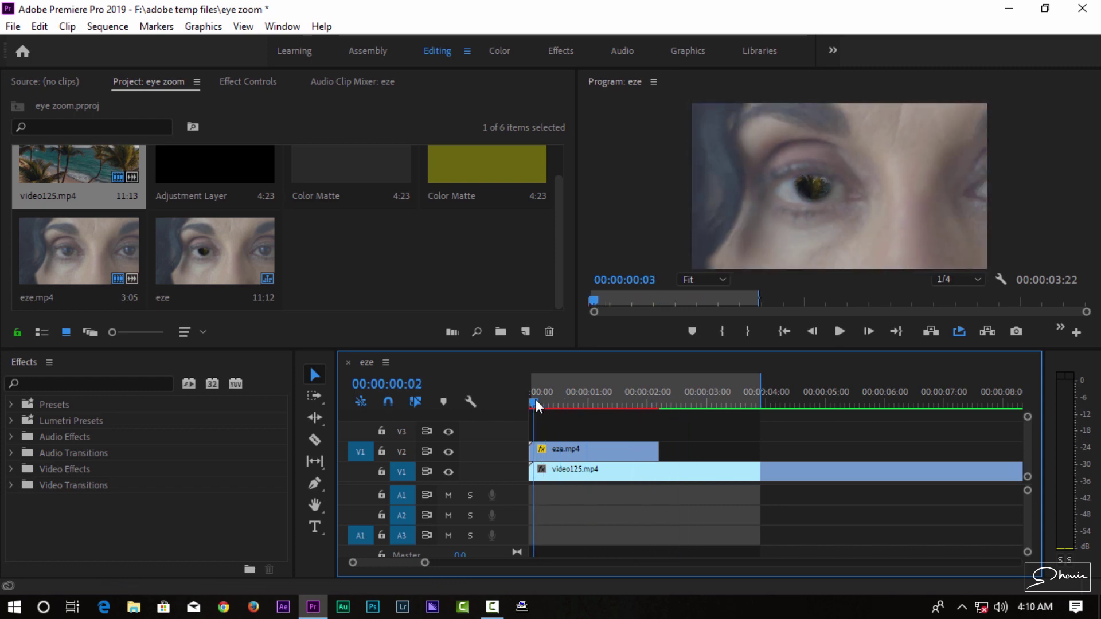
{"action": "key", "text": "space"}
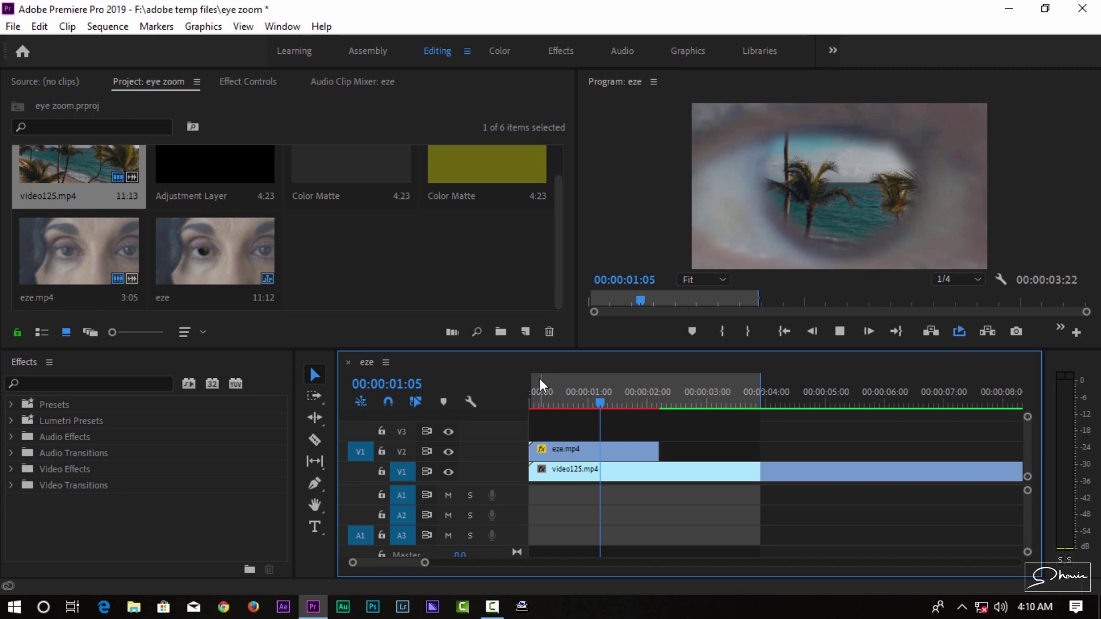
{"action": "key", "text": "space"}
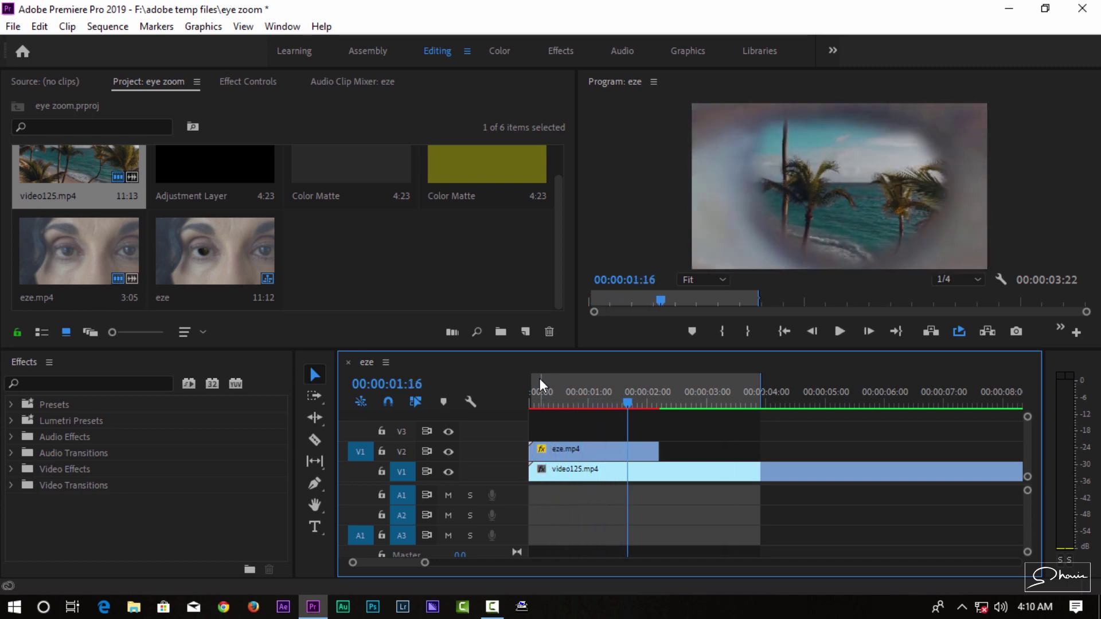
{"action": "left_click", "coordinate": [622, 405]}
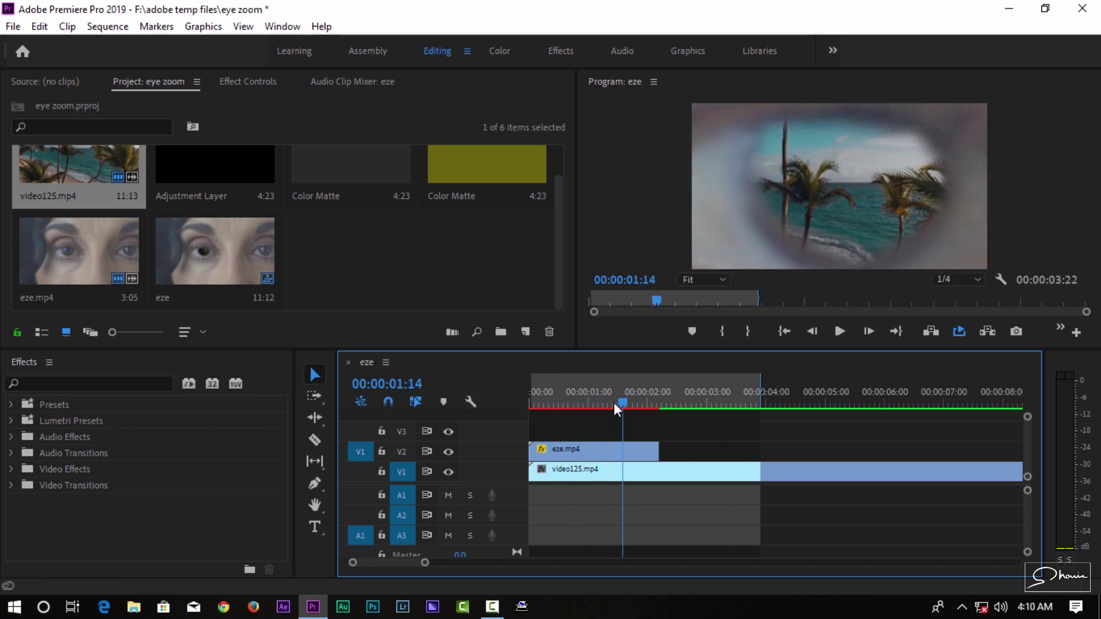
{"action": "left_click_drag", "start_coordinate": [614, 403], "coordinate": [598, 394]}
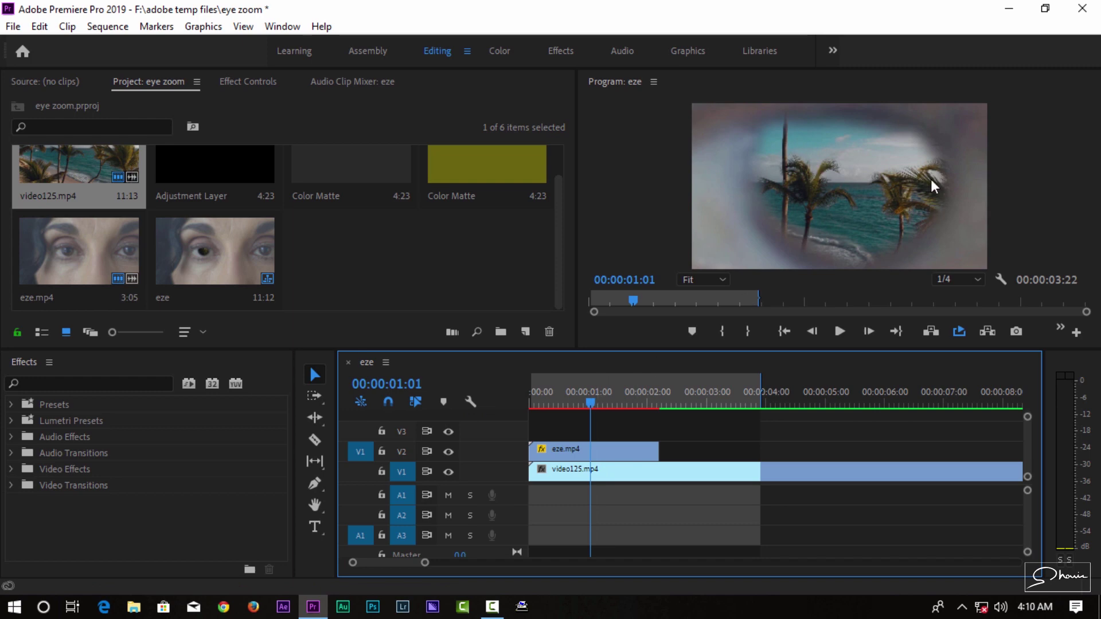
{"action": "left_click", "coordinate": [842, 327]}
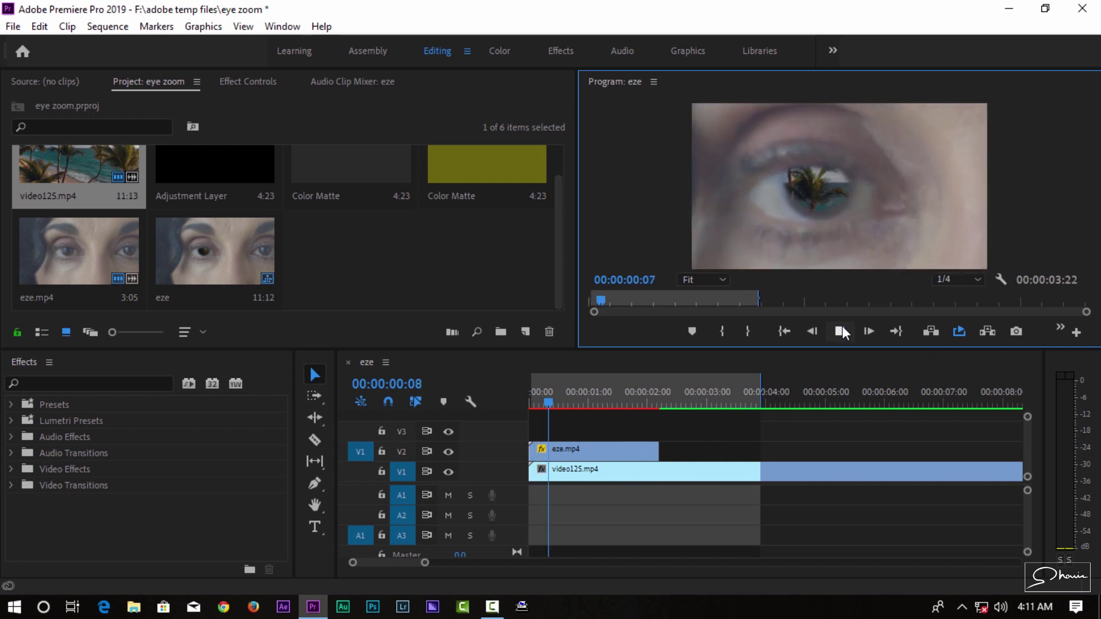
{"action": "key", "text": "space"}
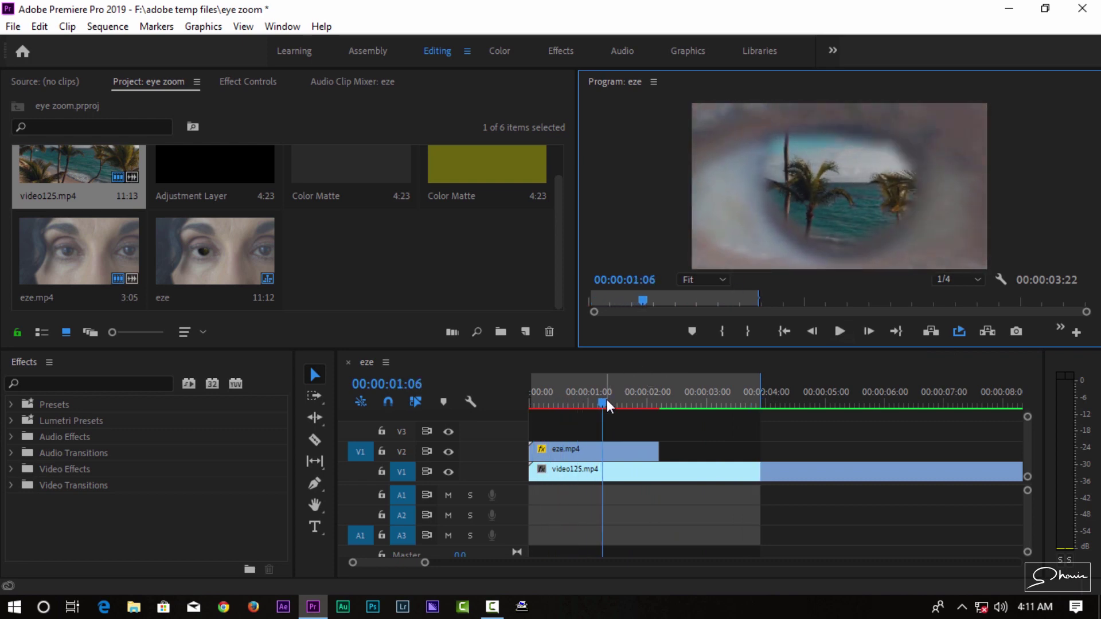
{"action": "left_click_drag", "start_coordinate": [606, 399], "coordinate": [531, 388]}
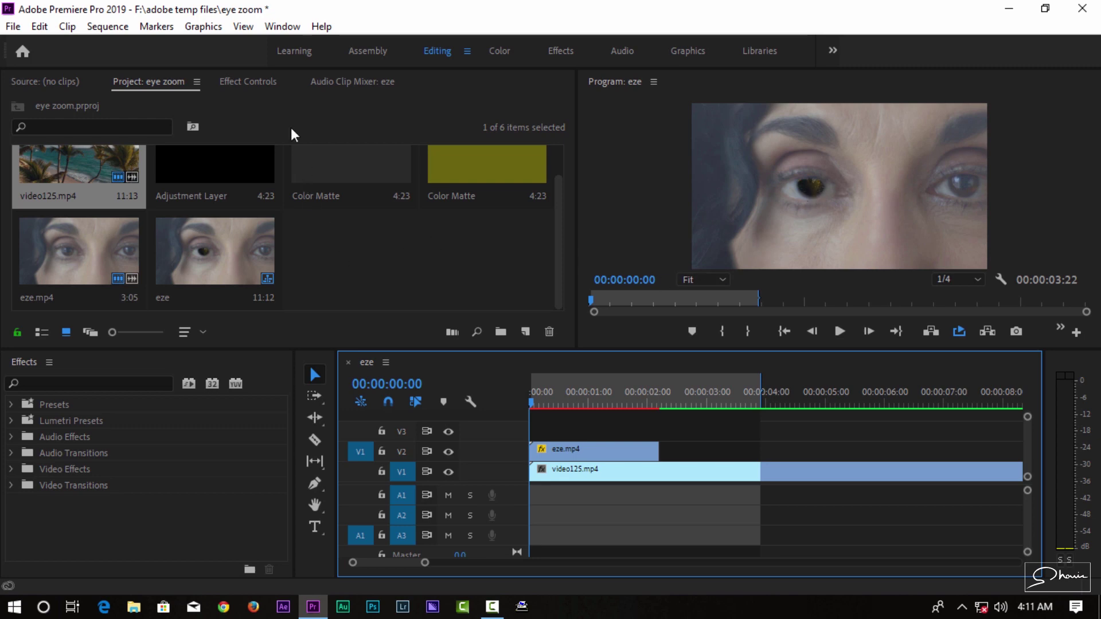
Lower the eze.mp4 clip's Mask (1) expansion to -39.0 in Effect Controls
{"action": "left_click", "coordinate": [268, 83]}
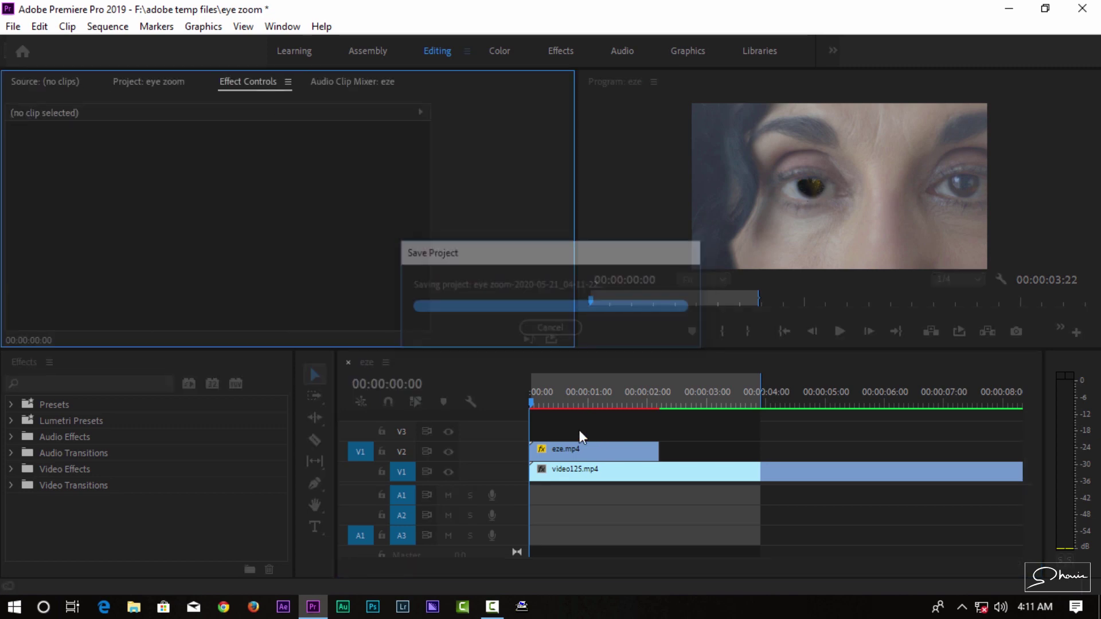
{"action": "left_click", "coordinate": [585, 450]}
{"action": "scroll", "coordinate": [239, 176], "scroll_direction": "down", "scroll_amount": 3}
{"action": "scroll", "coordinate": [239, 177], "scroll_direction": "down", "scroll_amount": 2}
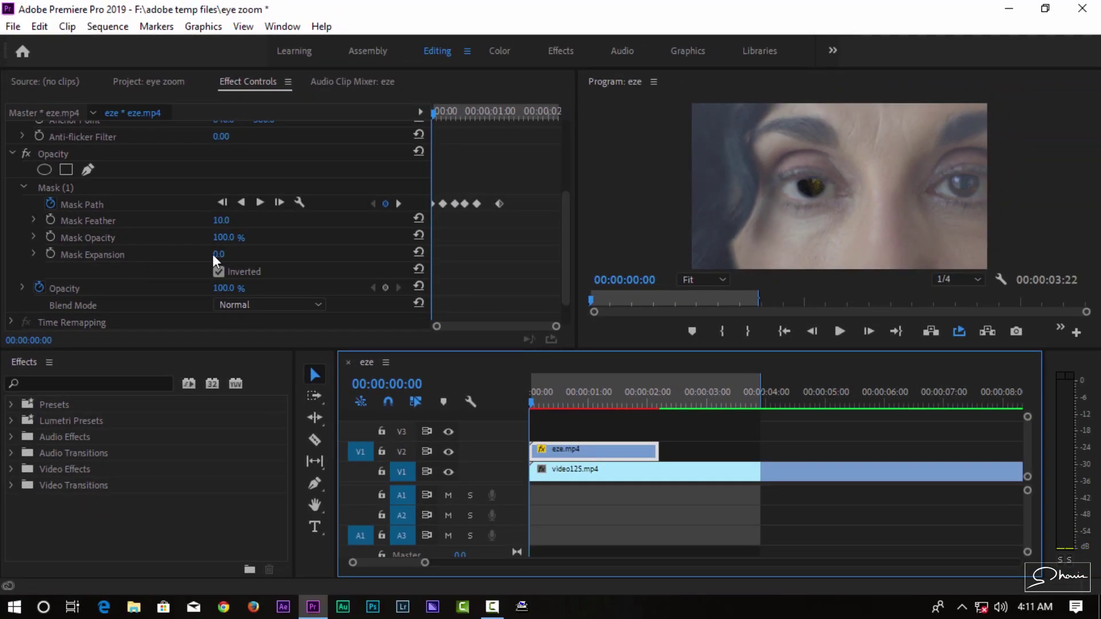
{"action": "mouse_move", "coordinate": [213, 254]}
{"action": "left_mouse_down"}
{"action": "mouse_move", "coordinate": [255, 254]}
{"action": "mouse_move", "coordinate": [207, 254]}
{"action": "left_mouse_up"}
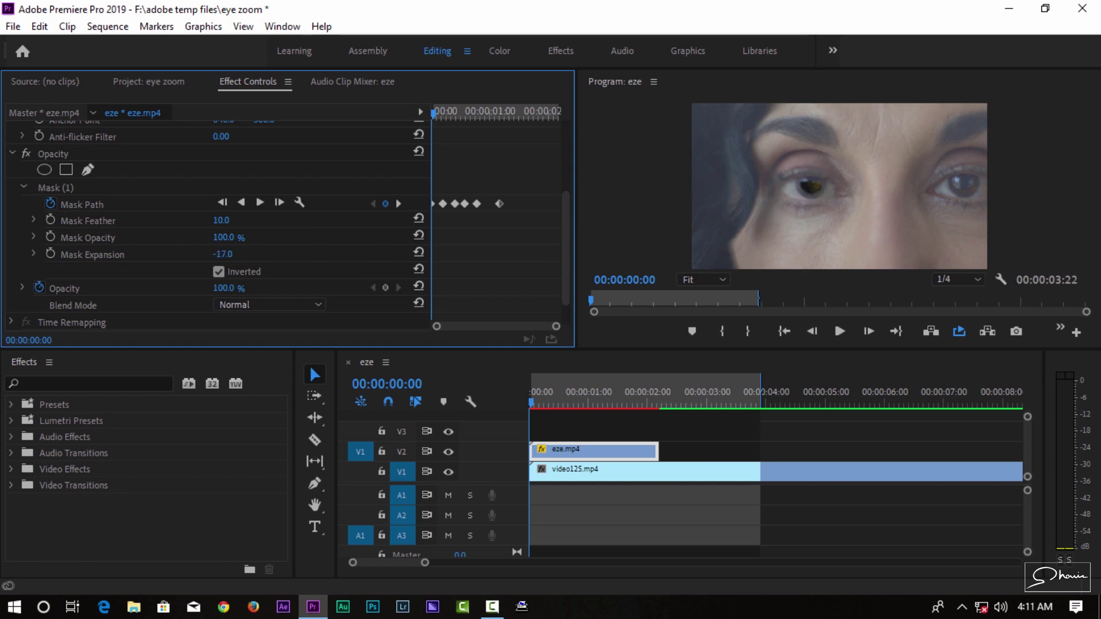
{"action": "left_click_drag", "start_coordinate": [204, 254], "coordinate": [192, 254]}
Keyframe Mask Expansion at -39 on frame 0 and -22 at frame 3
{"action": "left_click", "coordinate": [50, 253]}
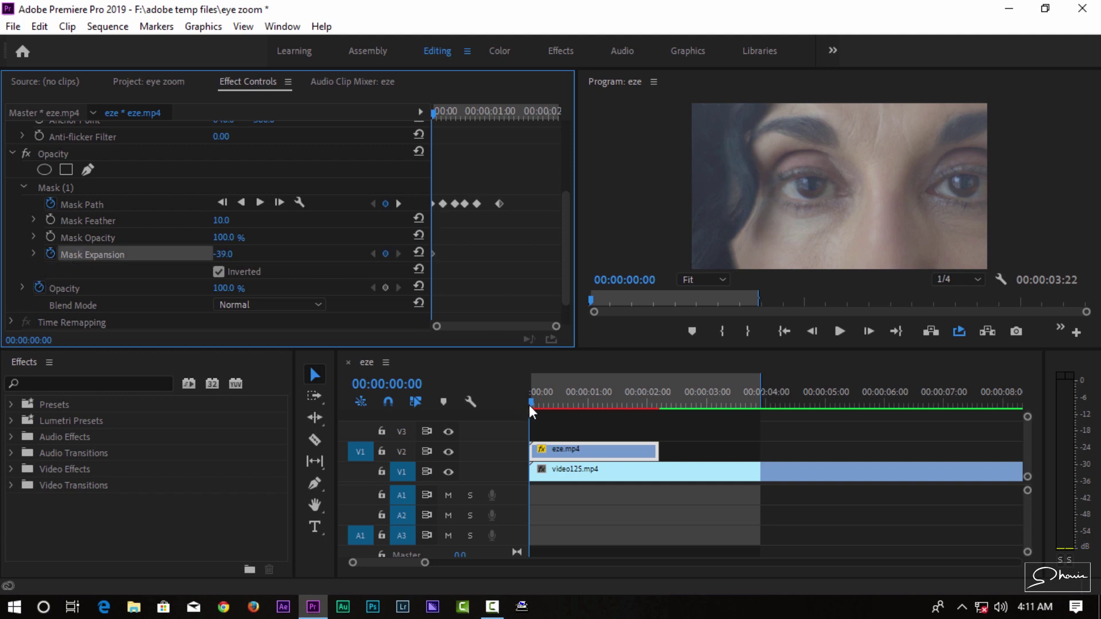
{"action": "left_click", "coordinate": [534, 400]}
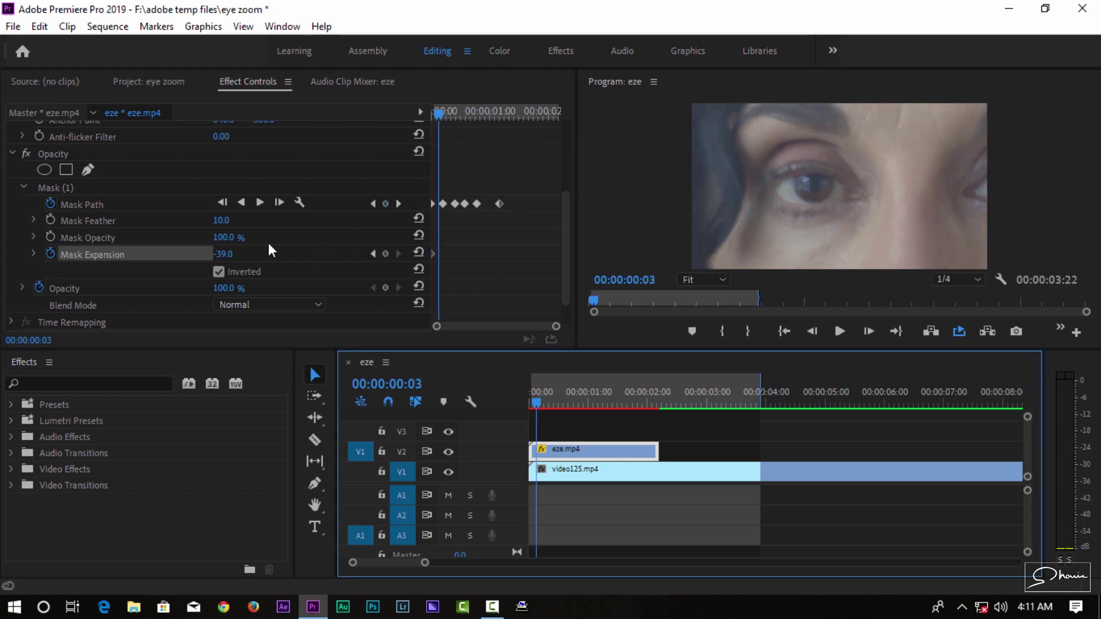
{"action": "left_click_drag", "start_coordinate": [224, 253], "coordinate": [241, 274]}
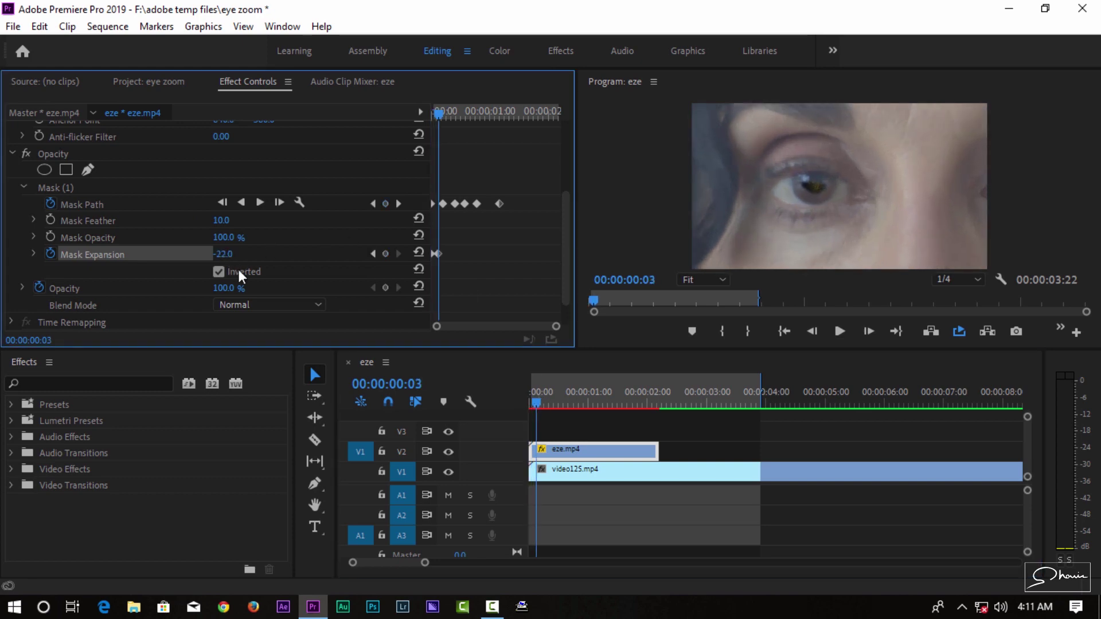
{"action": "left_click", "coordinate": [541, 405]}
Add Mask Expansion keyframes of 10 at frame 6 and 0 at frame 9
{"action": "left_click_drag", "start_coordinate": [541, 405], "coordinate": [543, 404]}
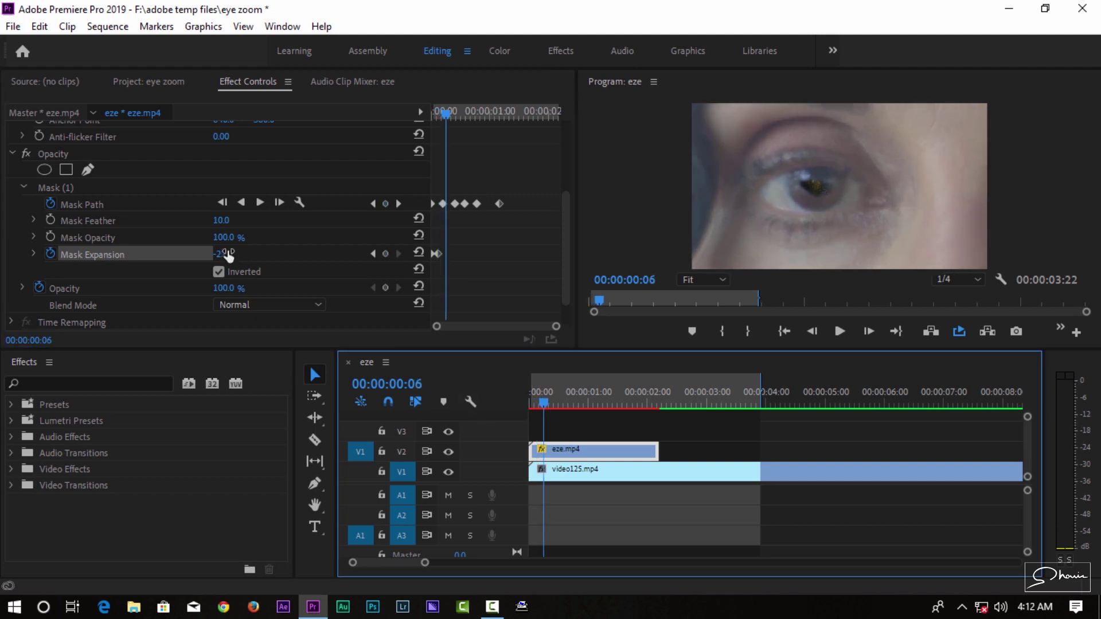
{"action": "left_click_drag", "start_coordinate": [238, 258], "coordinate": [239, 258]}
{"action": "left_click", "coordinate": [230, 253]}
{"action": "type", "text": "10"}
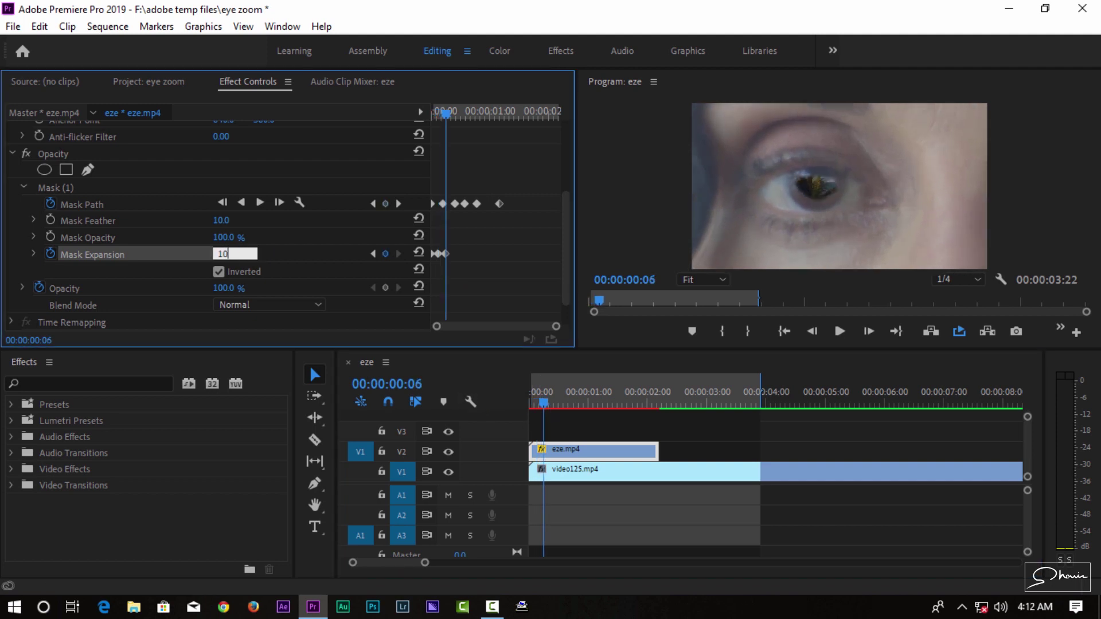
{"action": "key", "text": "Return"}
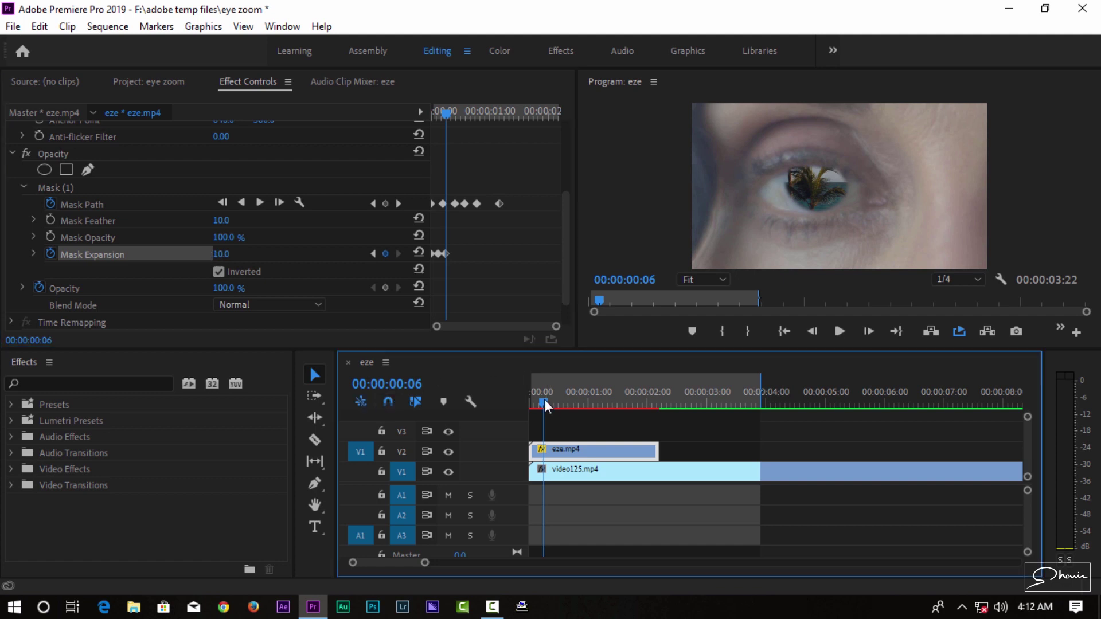
{"action": "left_click_drag", "start_coordinate": [545, 401], "coordinate": [552, 401]}
{"action": "left_click", "coordinate": [236, 251]}
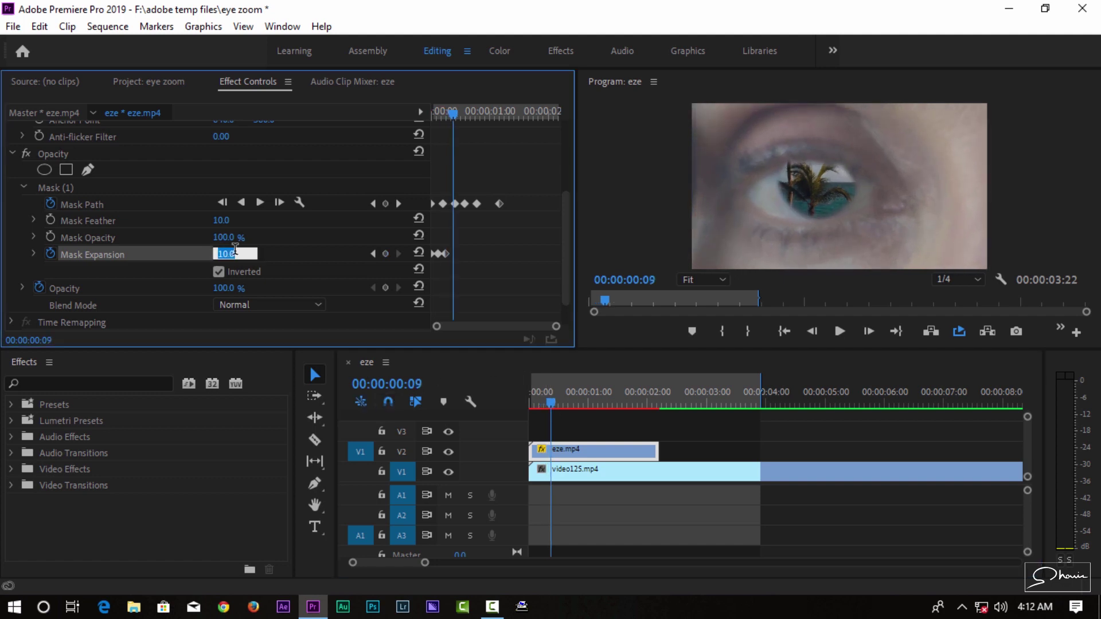
{"action": "type", "text": "0"}
{"action": "key", "text": "Return"}
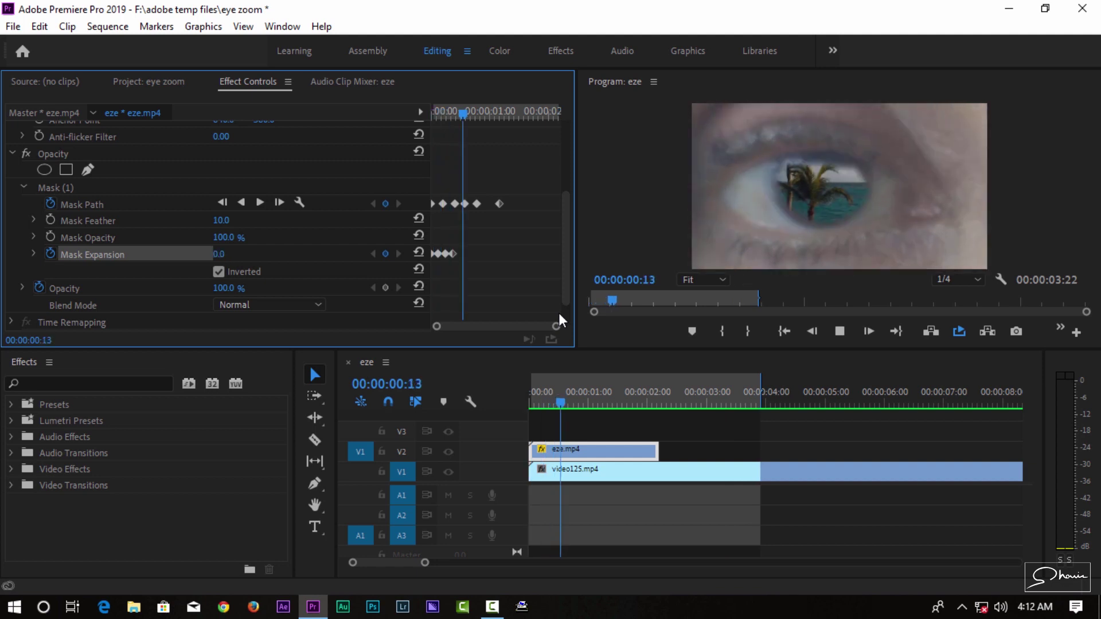
{"action": "key", "text": "space"}
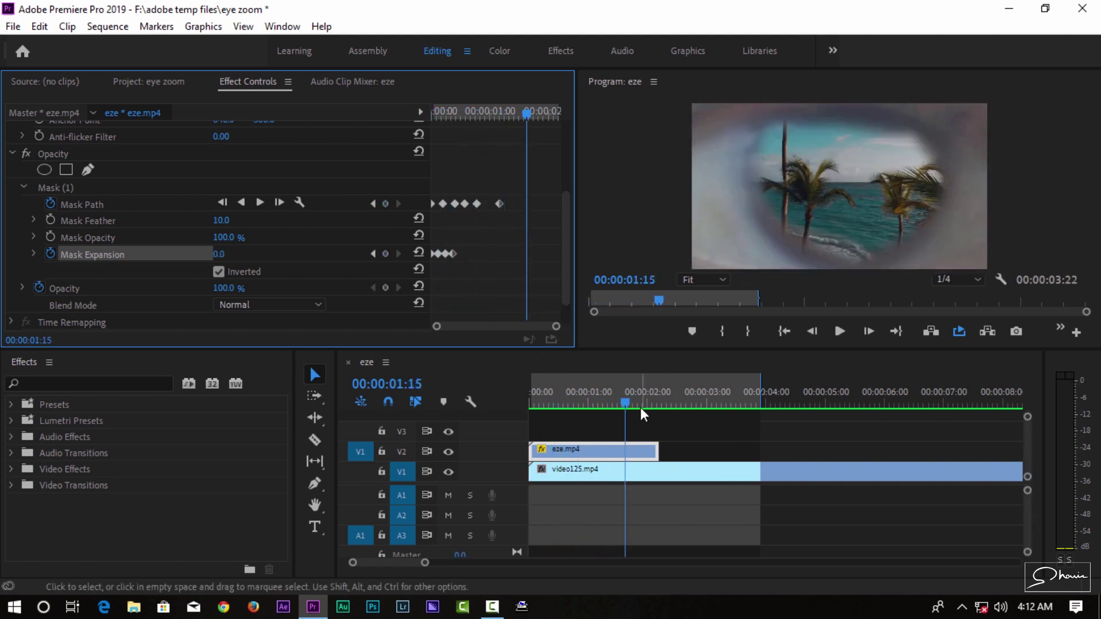
{"action": "mouse_move", "coordinate": [597, 394]}
{"action": "left_mouse_down"}
{"action": "mouse_move", "coordinate": [521, 386]}
{"action": "mouse_move", "coordinate": [539, 391]}
{"action": "left_mouse_up"}
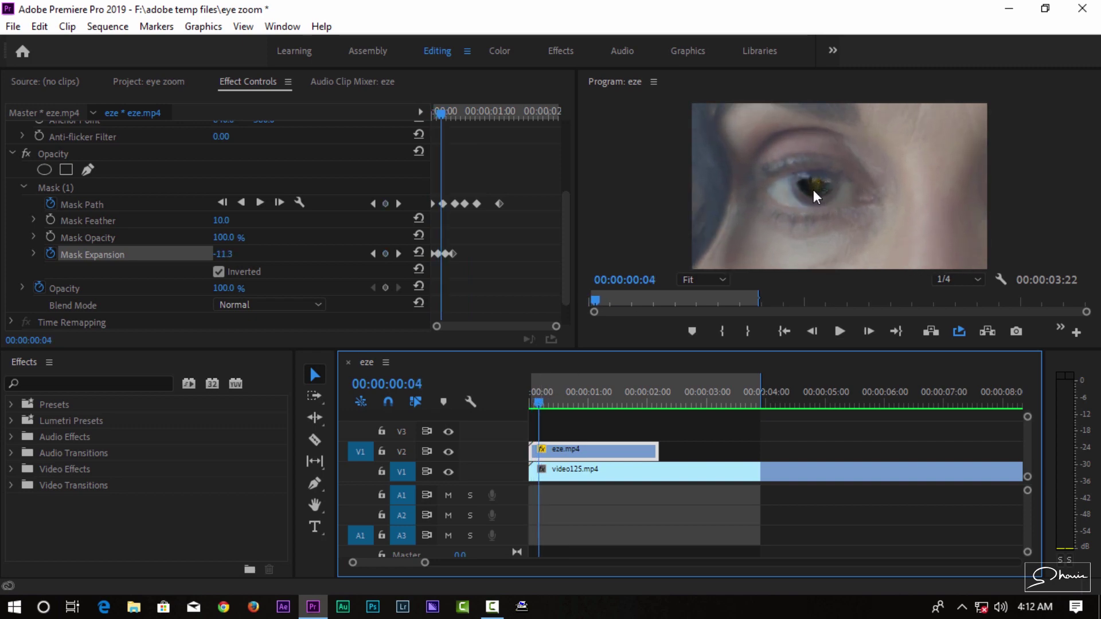
{"action": "key", "text": "space"}
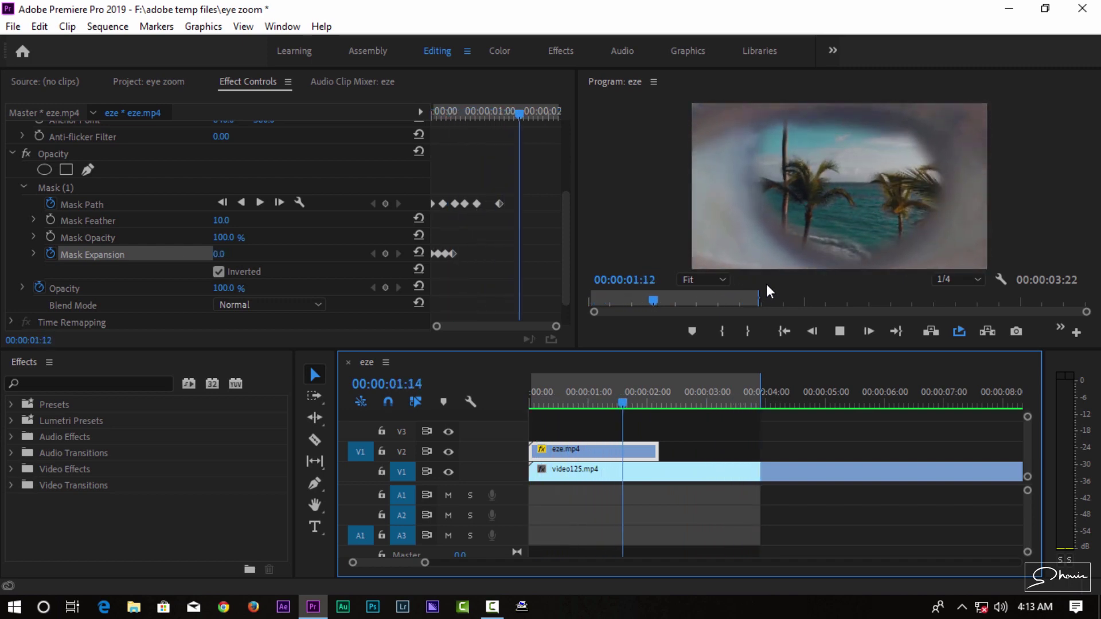
{"action": "key", "text": "space"}
{"action": "left_click_drag", "start_coordinate": [635, 404], "coordinate": [583, 402]}
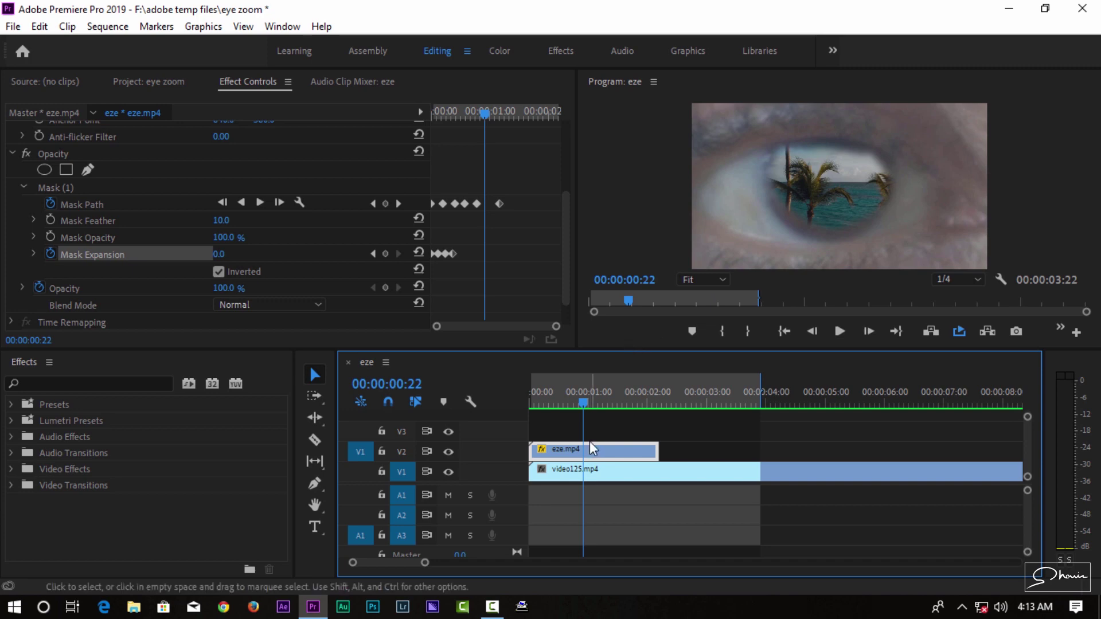
{"action": "left_click_drag", "start_coordinate": [583, 402], "coordinate": [612, 401]}
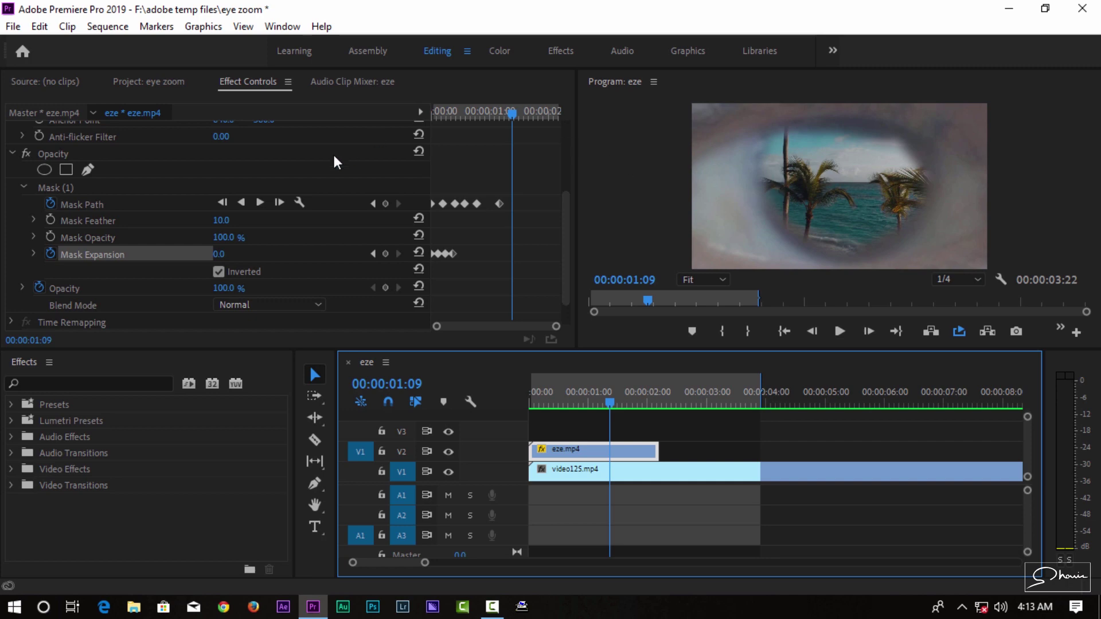
Set the pupil mask's Mask Feather to 25.0, briefly overshooting to 58
{"action": "left_click_drag", "start_coordinate": [227, 218], "coordinate": [219, 222]}
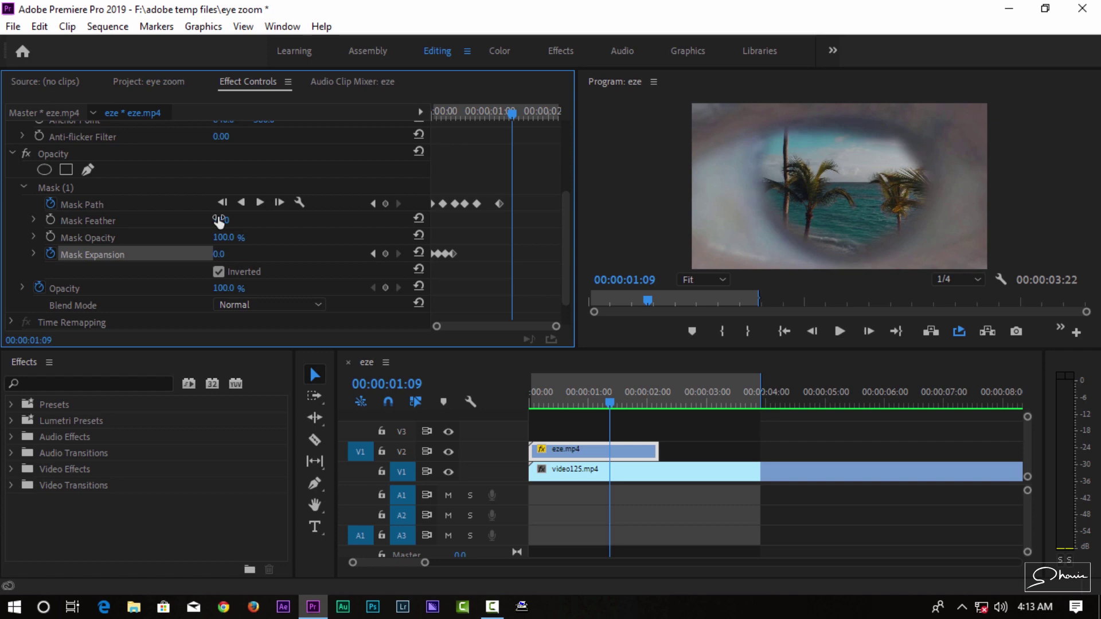
{"action": "left_click_drag", "start_coordinate": [219, 223], "coordinate": [853, 118]}
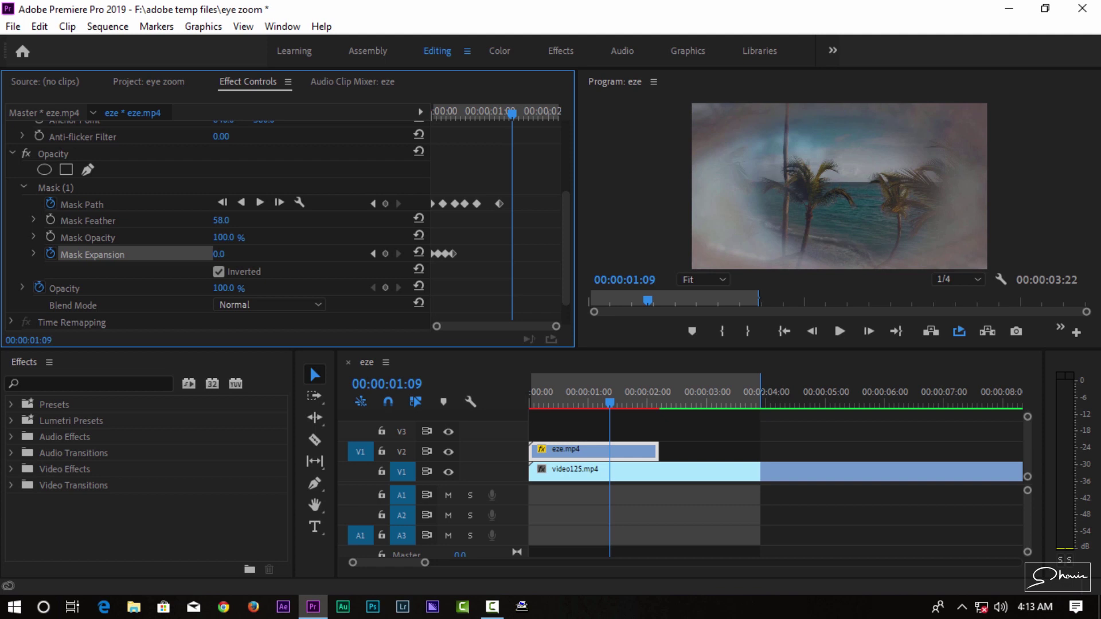
{"action": "left_click_drag", "start_coordinate": [221, 221], "coordinate": [189, 221]}
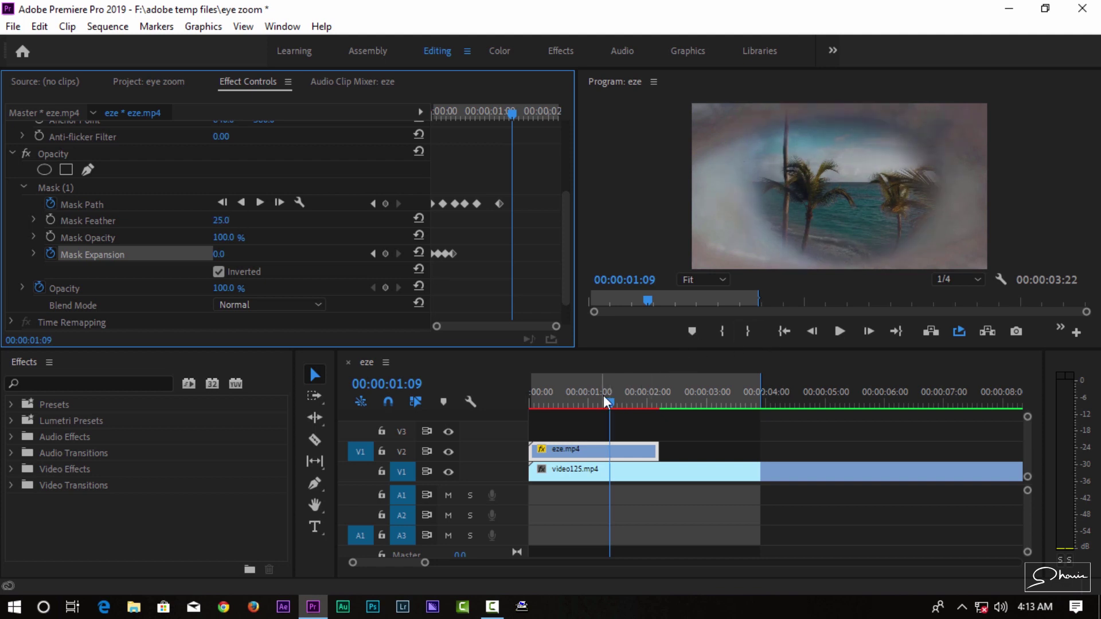
{"action": "left_click_drag", "start_coordinate": [604, 395], "coordinate": [550, 384]}
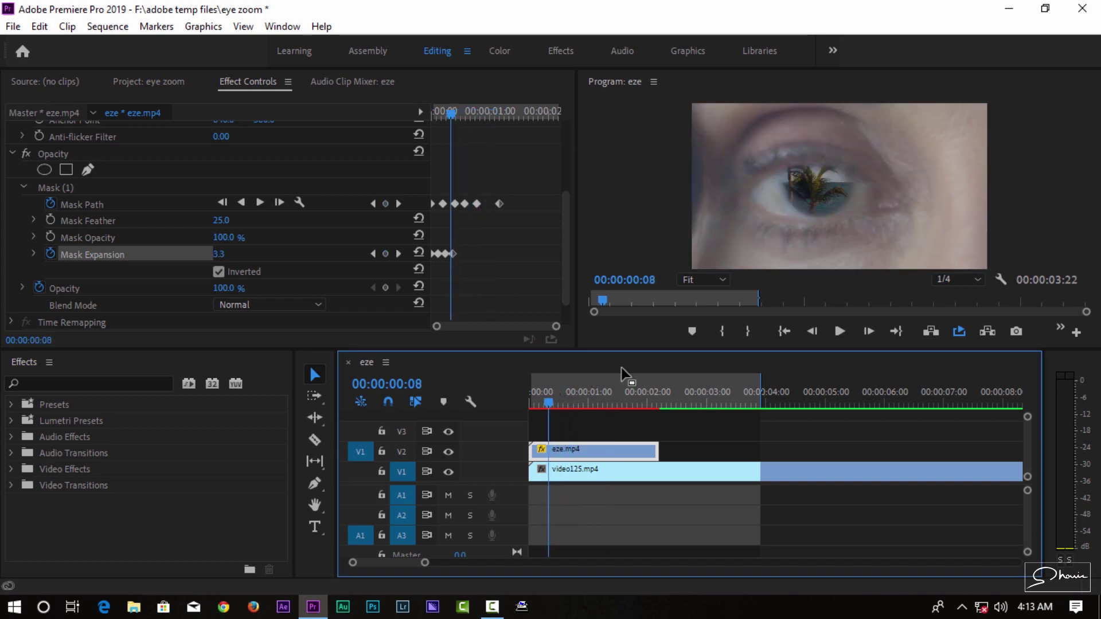
Play the sequence from the start to review the opening pupil reveal
{"action": "left_click", "coordinate": [536, 404]}
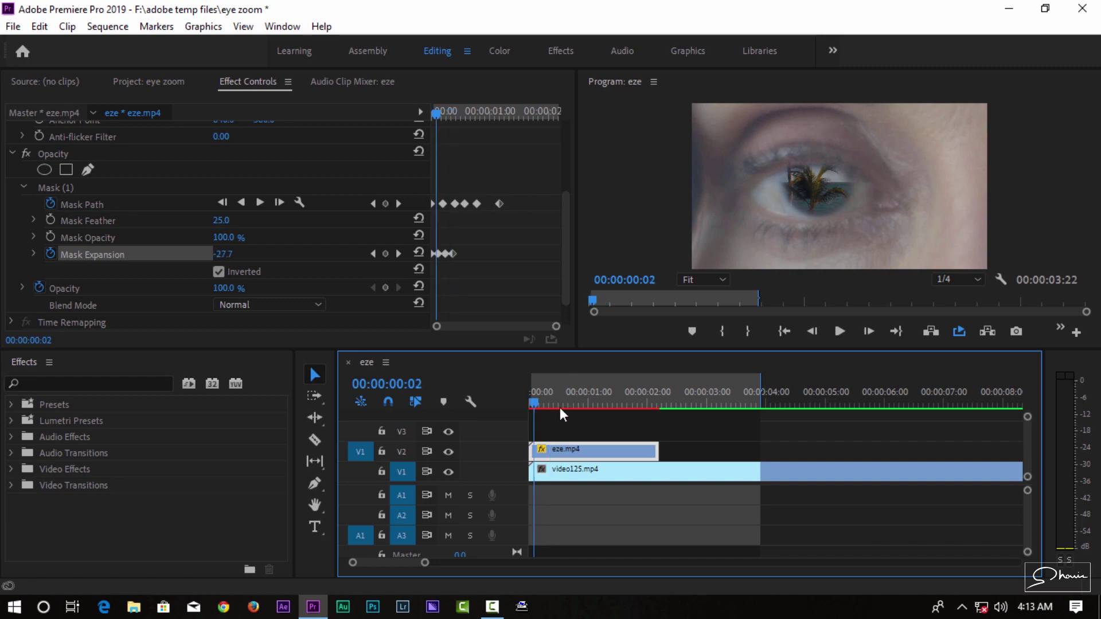
{"action": "left_click", "coordinate": [807, 198]}
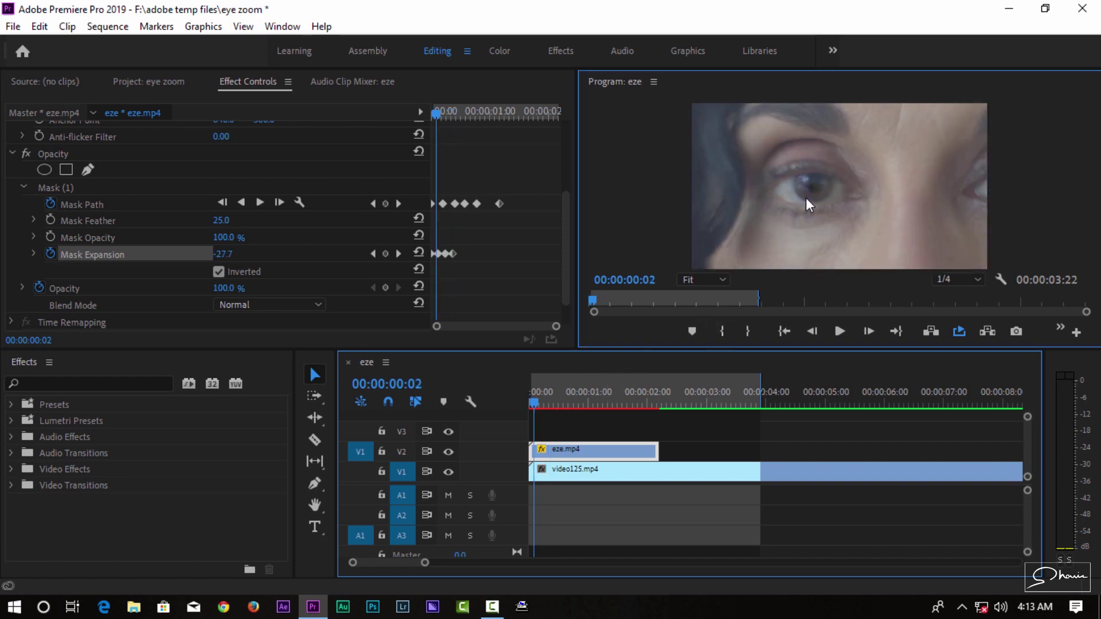
{"action": "left_click", "coordinate": [840, 331]}
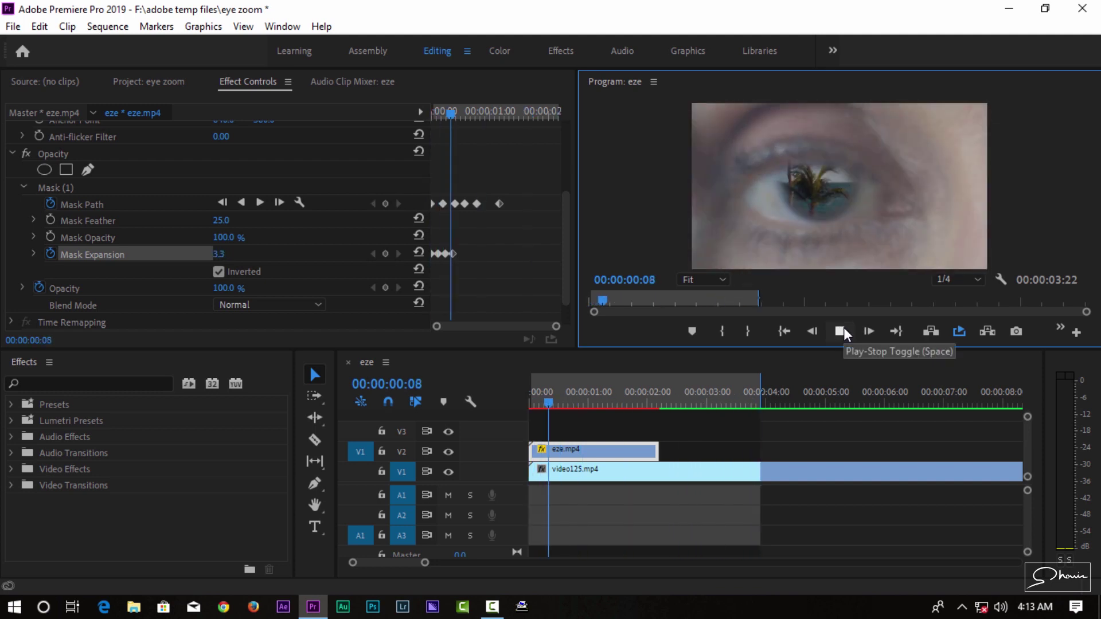
{"action": "left_click", "coordinate": [842, 332]}
{"action": "left_click", "coordinate": [536, 392]}
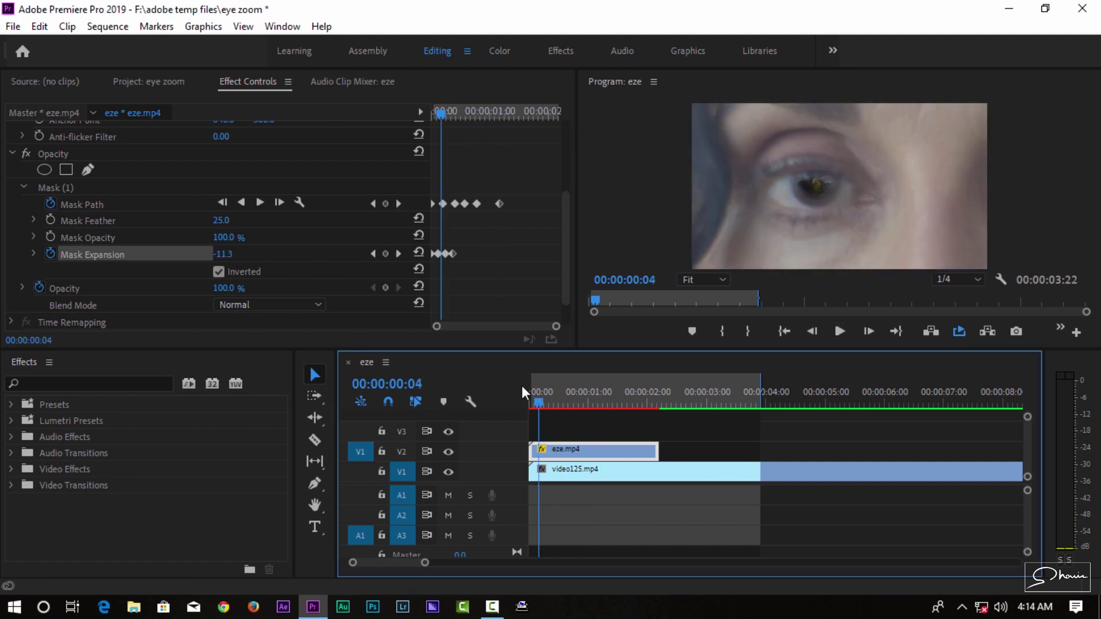
{"action": "left_click", "coordinate": [532, 391]}
{"action": "left_click_drag", "start_coordinate": [532, 390], "coordinate": [540, 402]}
Drag the later Mask Expansion keyframes rightward so the pupil opens more gradually
{"action": "mouse_move", "coordinate": [454, 253]}
{"action": "left_mouse_down"}
{"action": "mouse_move", "coordinate": [471, 253]}
{"action": "mouse_move", "coordinate": [455, 253]}
{"action": "left_mouse_up"}
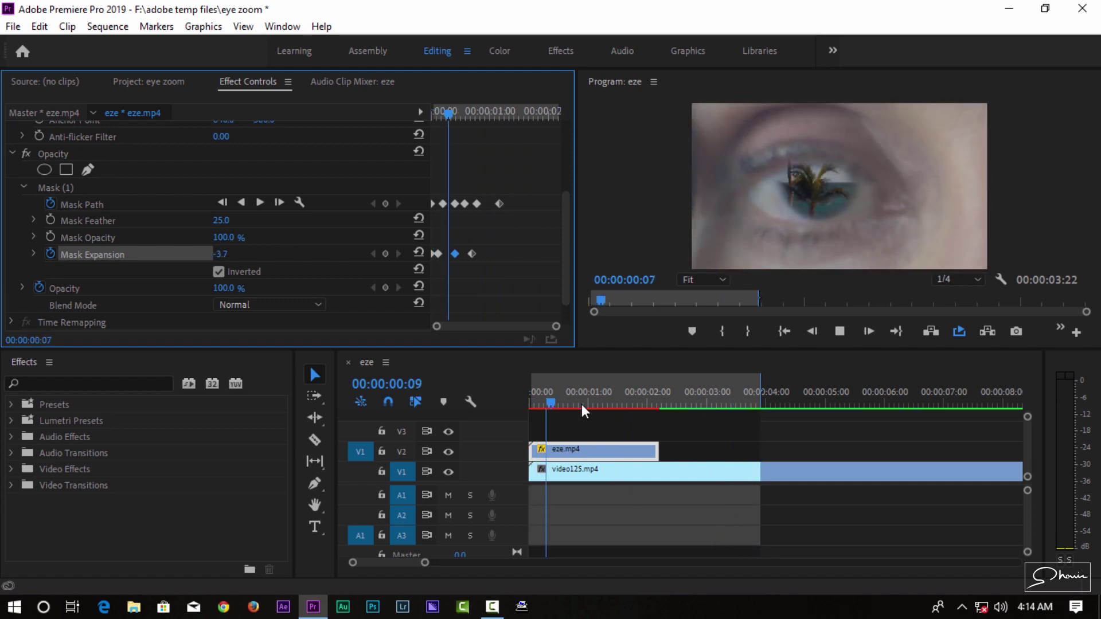
{"action": "left_click", "coordinate": [550, 400]}
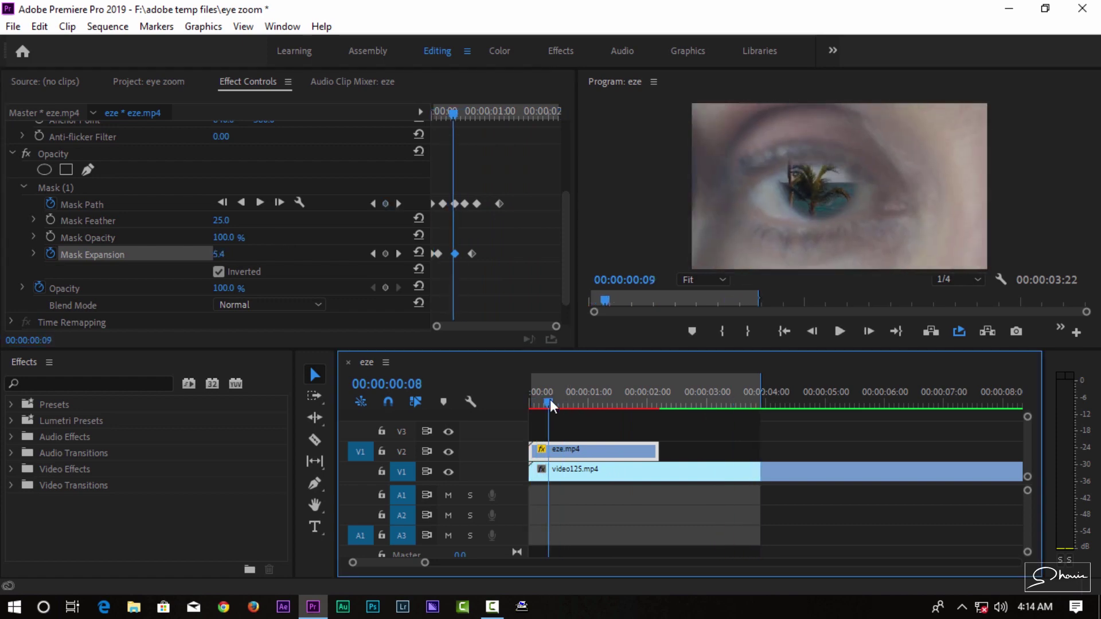
{"action": "key", "text": "Left"}
{"action": "key", "text": "Left"}
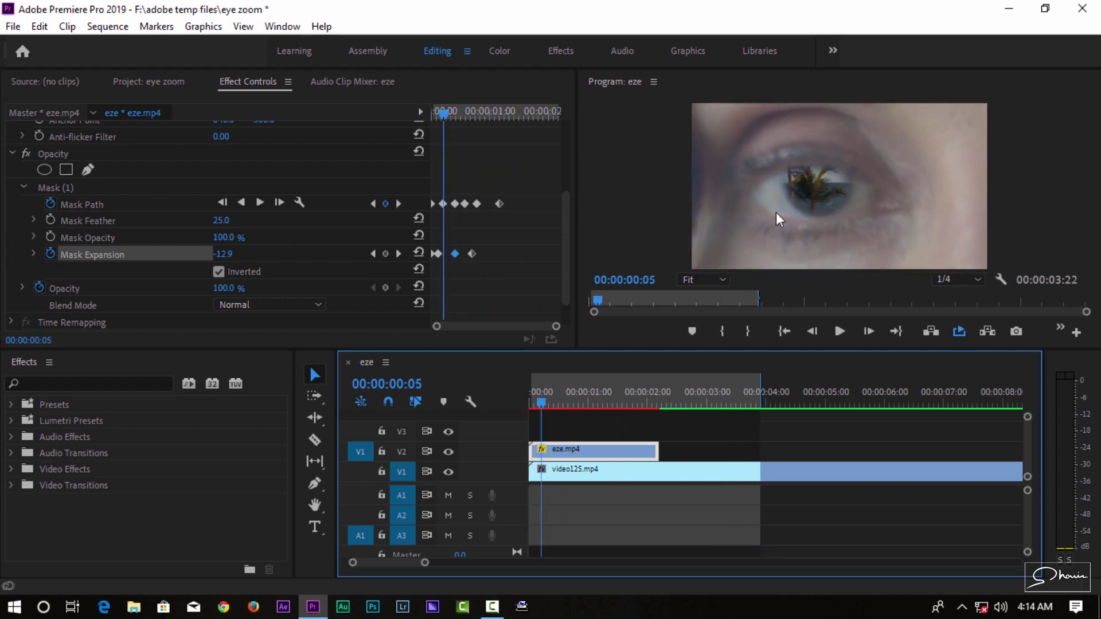
{"action": "left_click", "coordinate": [230, 254]}
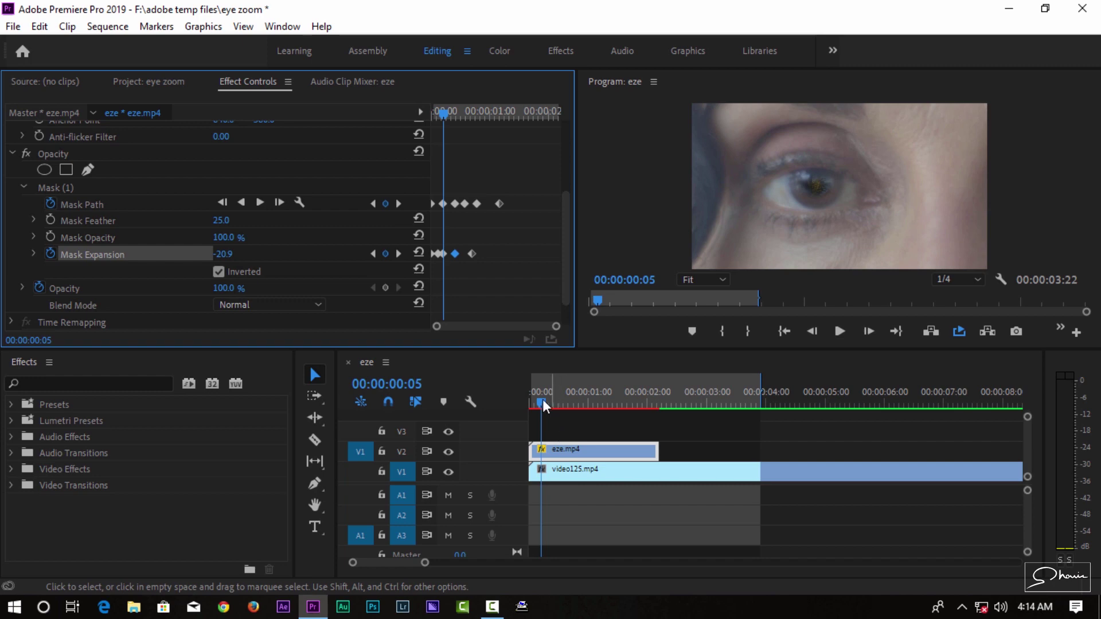
{"action": "key", "text": "space"}
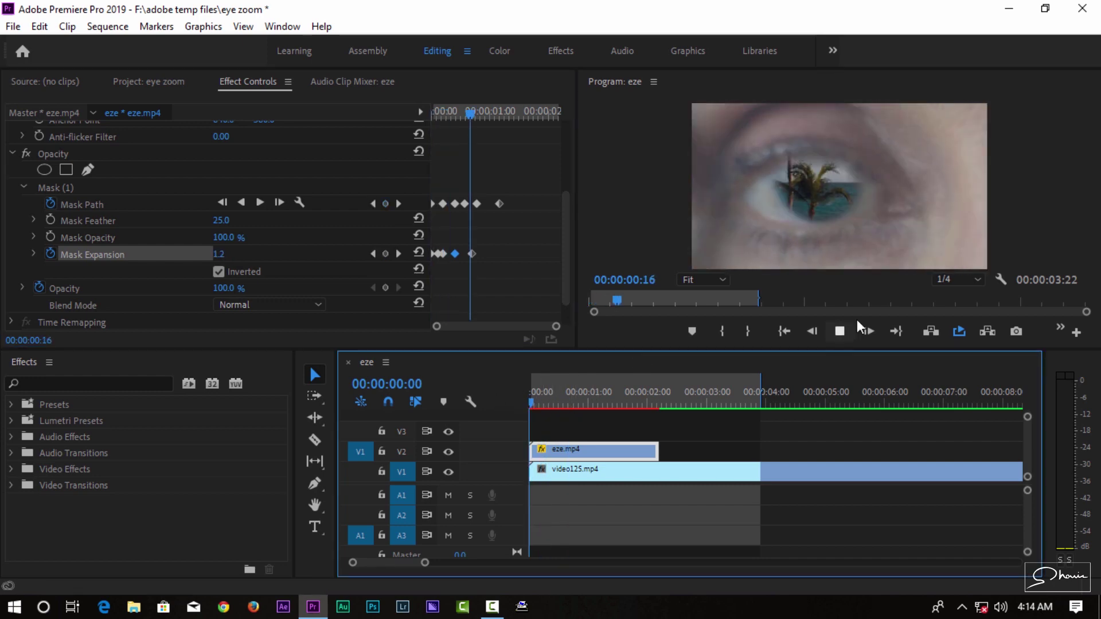
{"action": "left_click", "coordinate": [474, 112]}
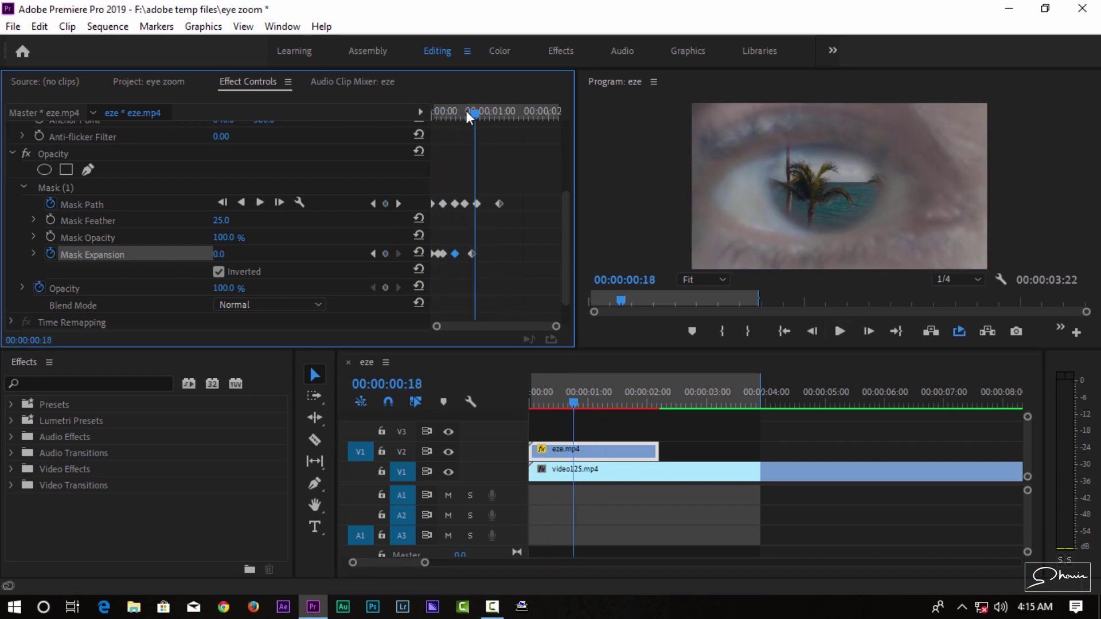
{"action": "left_click_drag", "start_coordinate": [455, 254], "coordinate": [465, 253]}
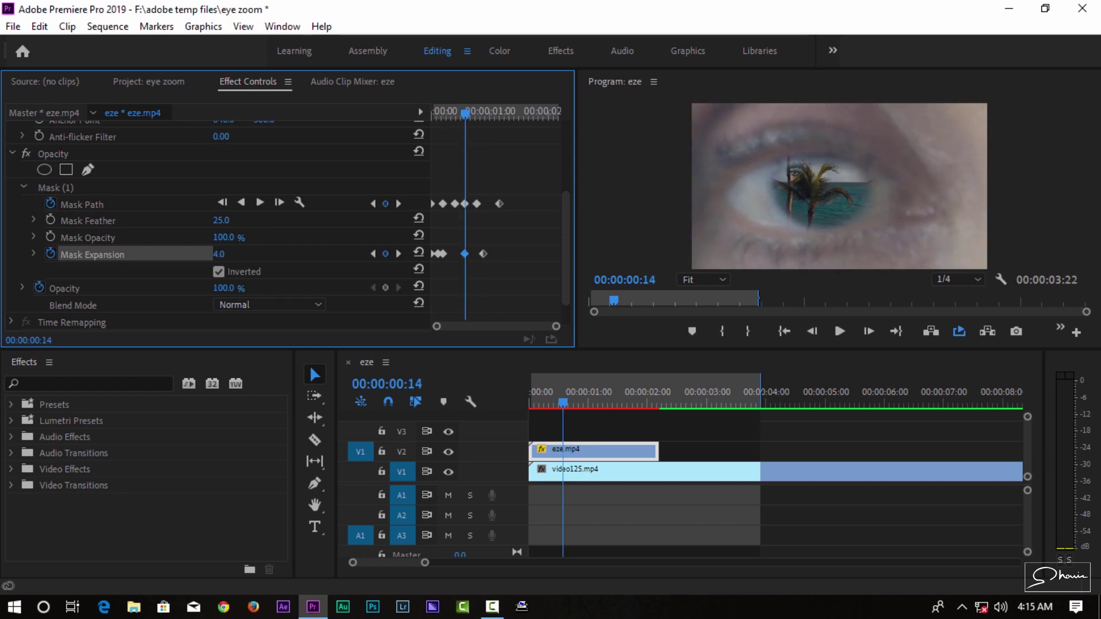
{"action": "key", "text": "space"}
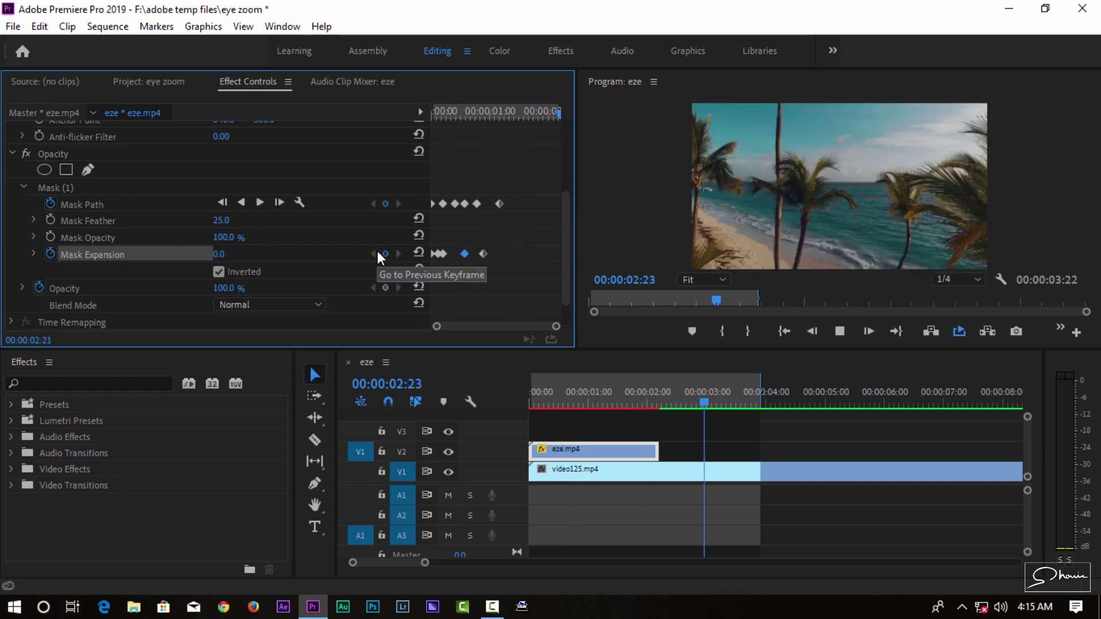
Replay the retimed reveal and step frames around 00:00:02:02 at the eye clip's end
{"action": "left_click", "coordinate": [374, 253]}
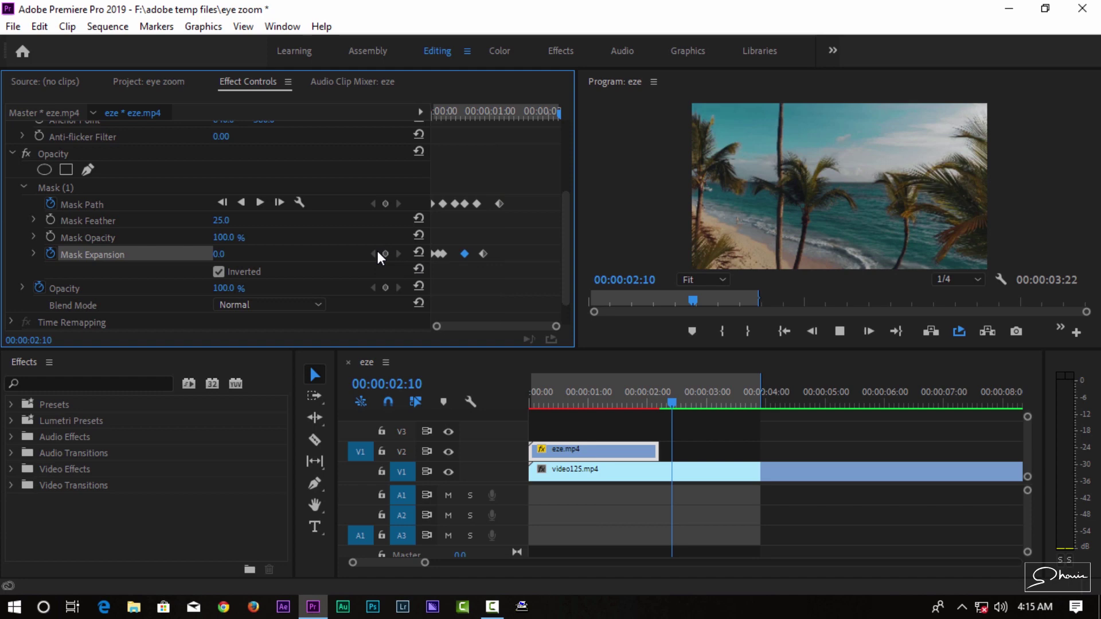
{"action": "left_click", "coordinate": [377, 251]}
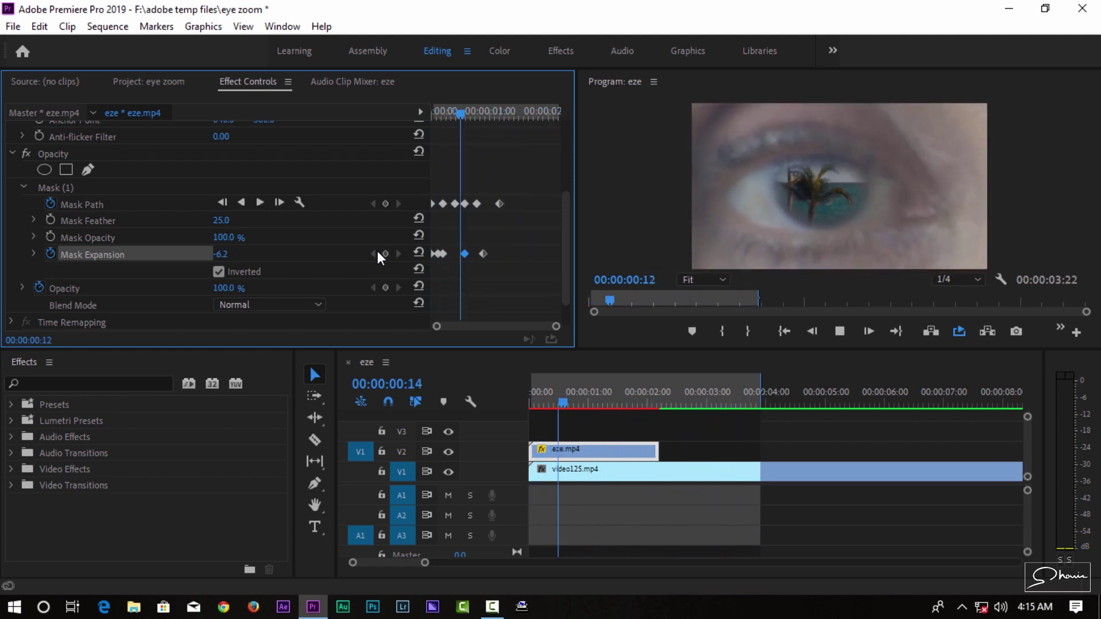
{"action": "left_click", "coordinate": [657, 403]}
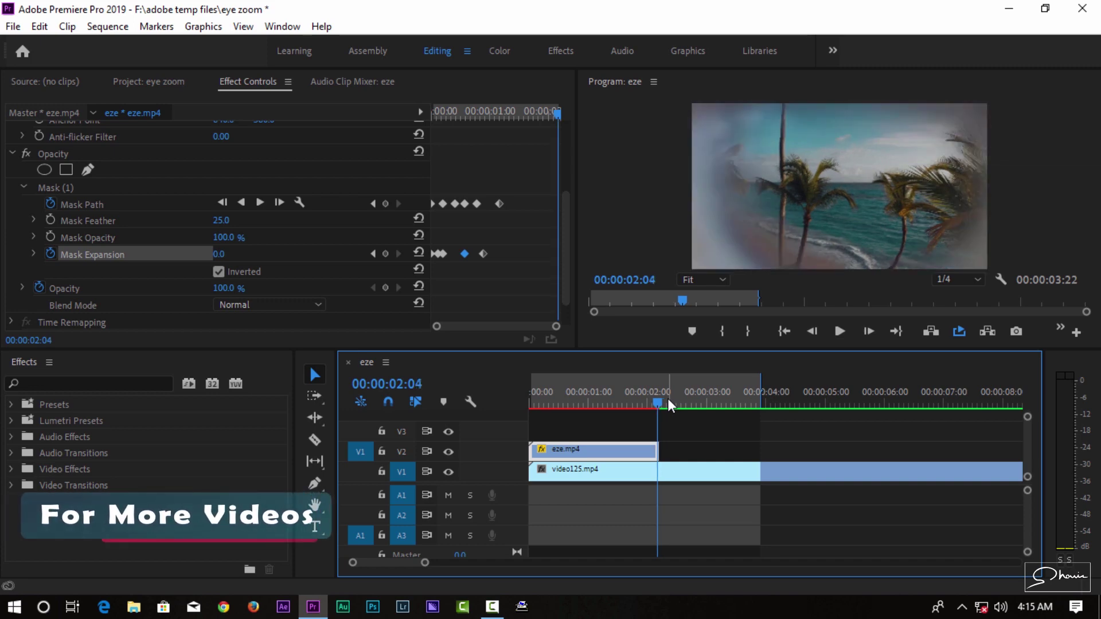
{"action": "key", "text": "Right"}
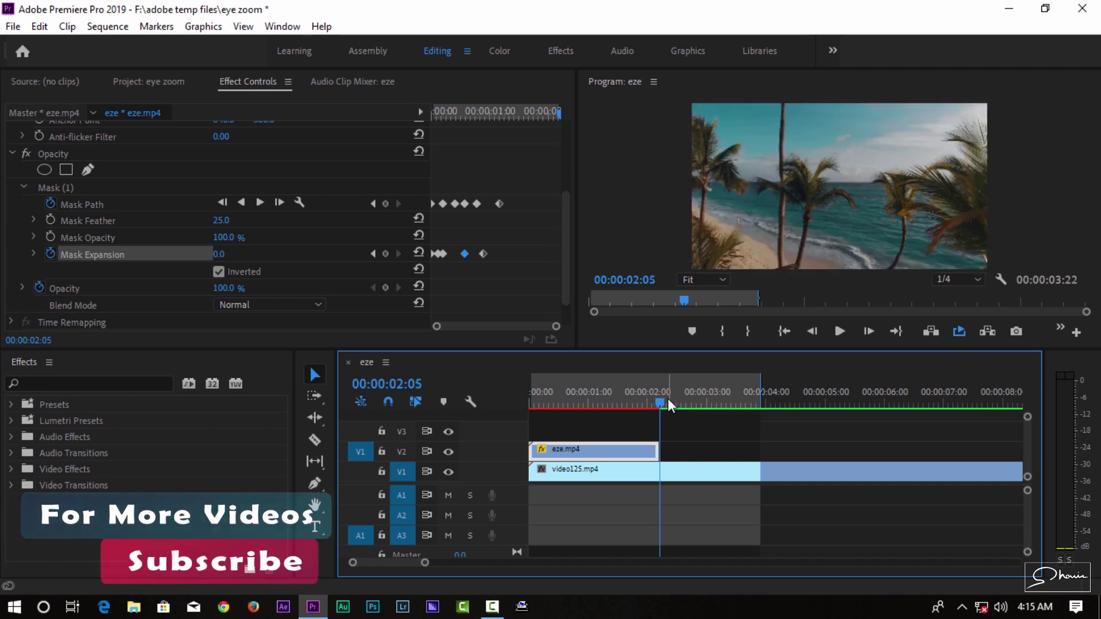
{"action": "key", "text": "Left"}
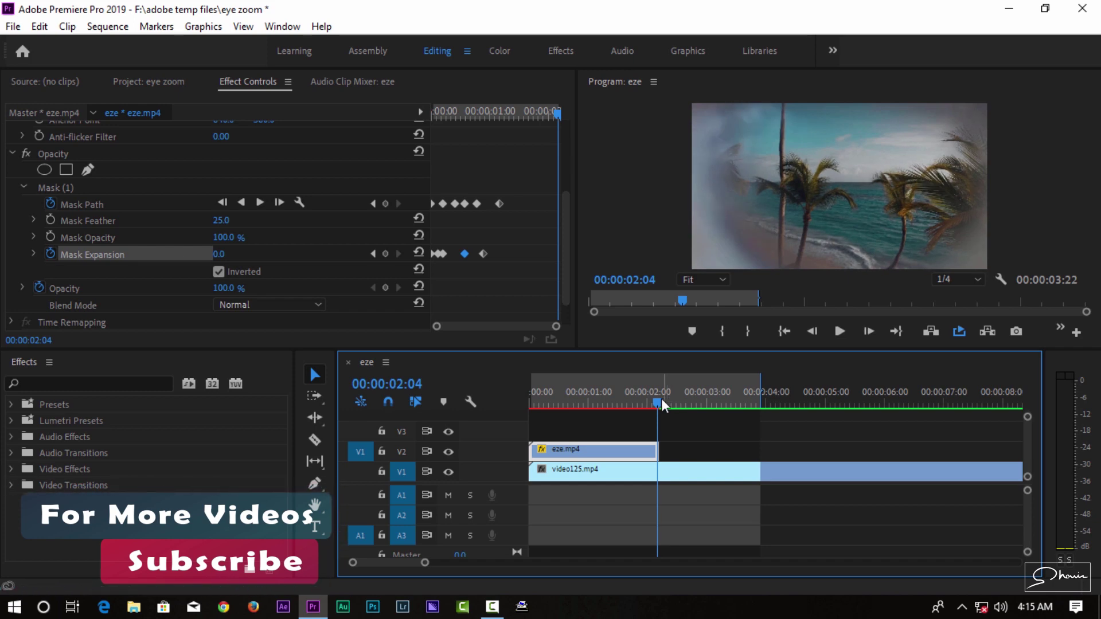
{"action": "left_click", "coordinate": [655, 401]}
{"action": "left_click_drag", "start_coordinate": [653, 404], "coordinate": [651, 403]}
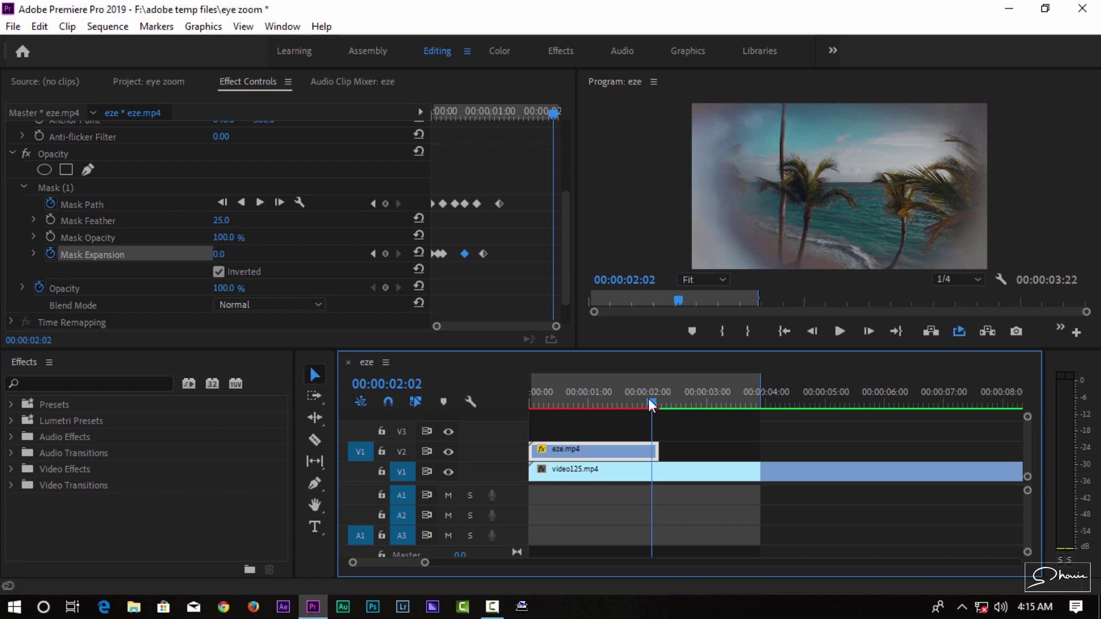
{"action": "key", "text": "Right"}
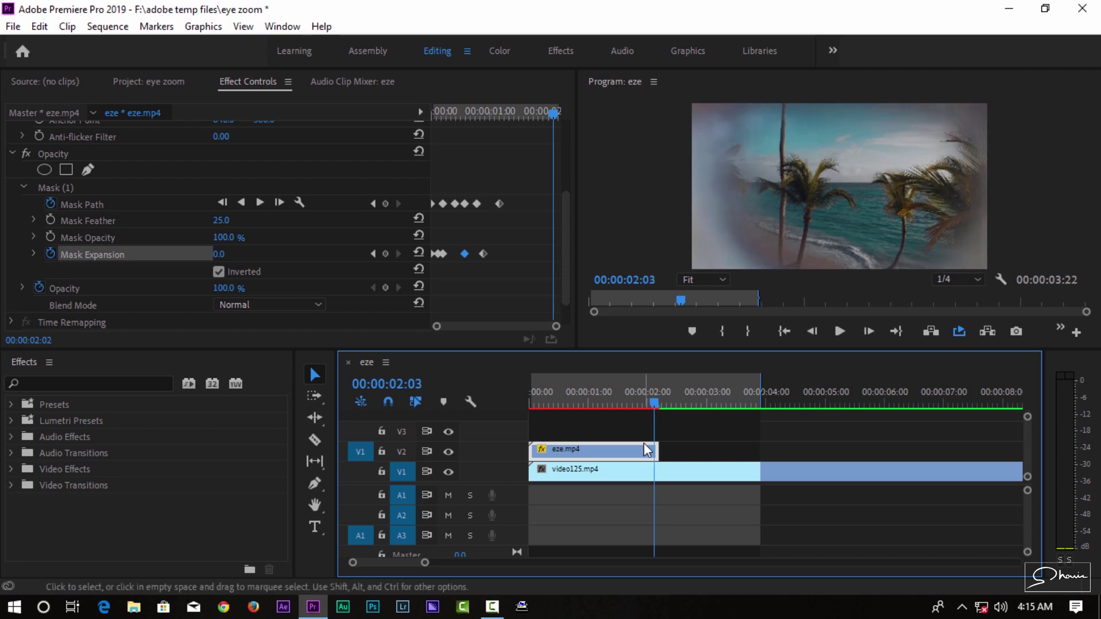
Keyframe the eye clip's Opacity from 100% at 00:00:02:01 to 0% at 00:00:02:05
{"action": "key", "text": "Left"}
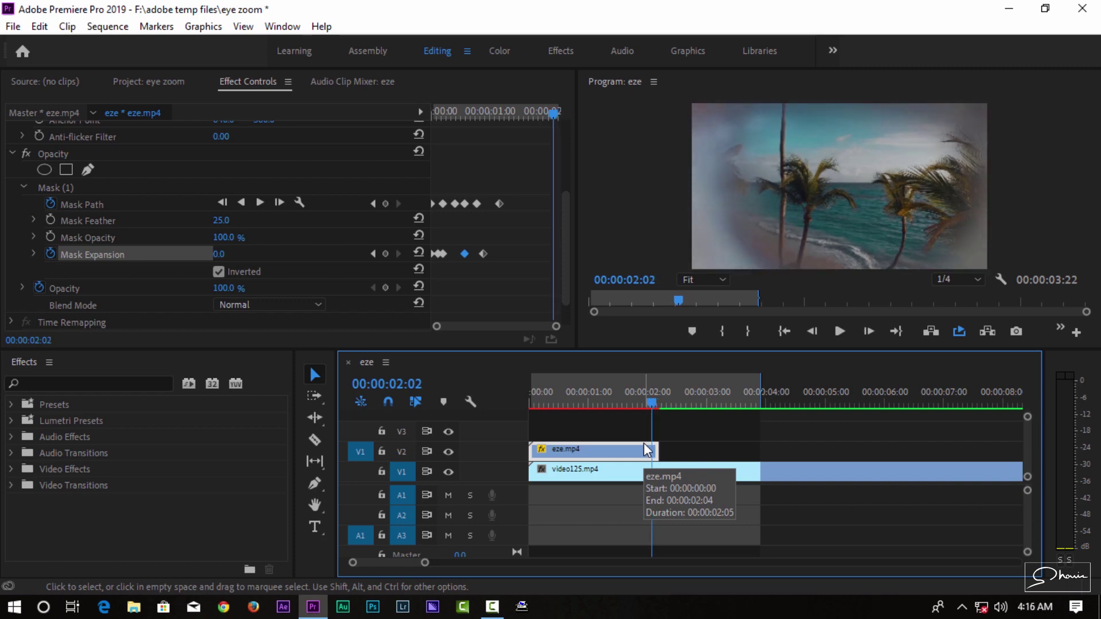
{"action": "key", "text": "Left"}
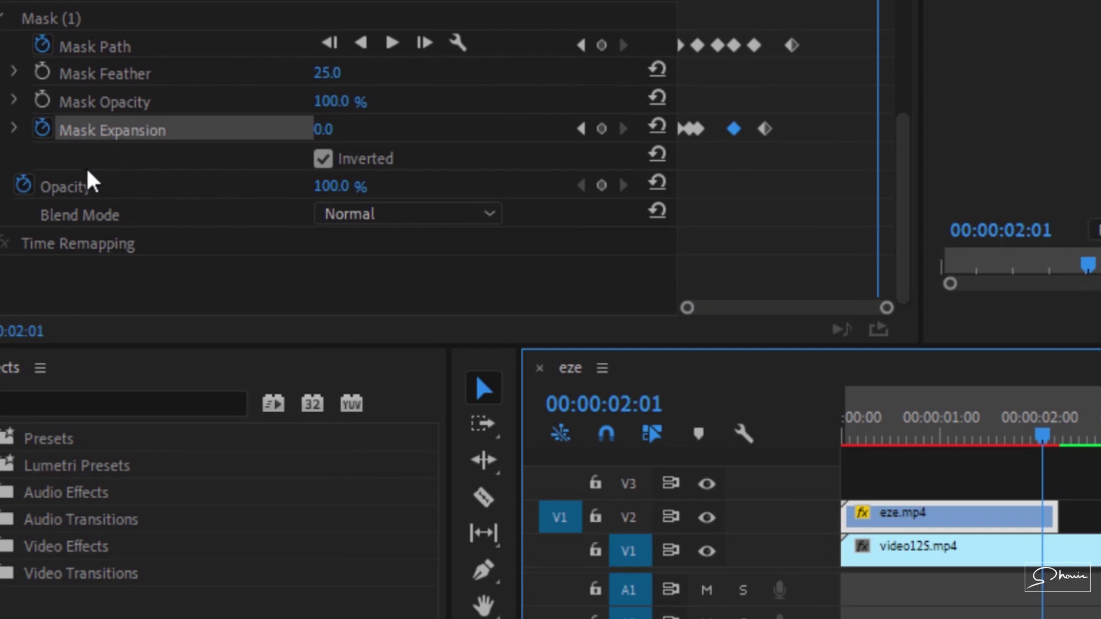
{"action": "left_click", "coordinate": [24, 185]}
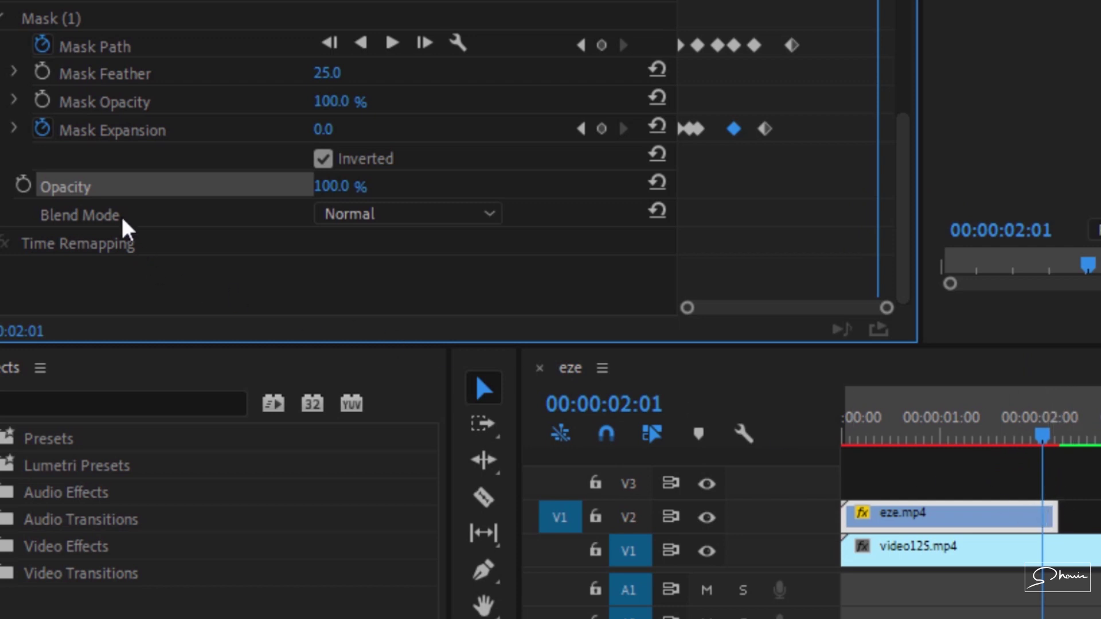
{"action": "left_click", "coordinate": [25, 184]}
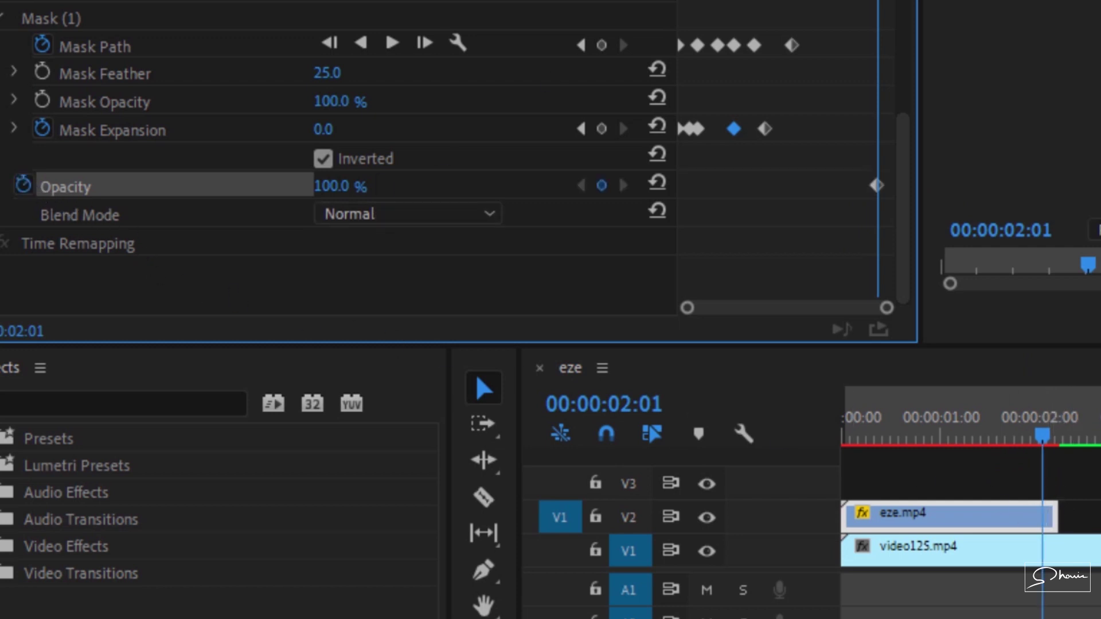
{"action": "key", "text": "Right"}
{"action": "key", "text": "Right"}
{"action": "key", "text": "Right"}
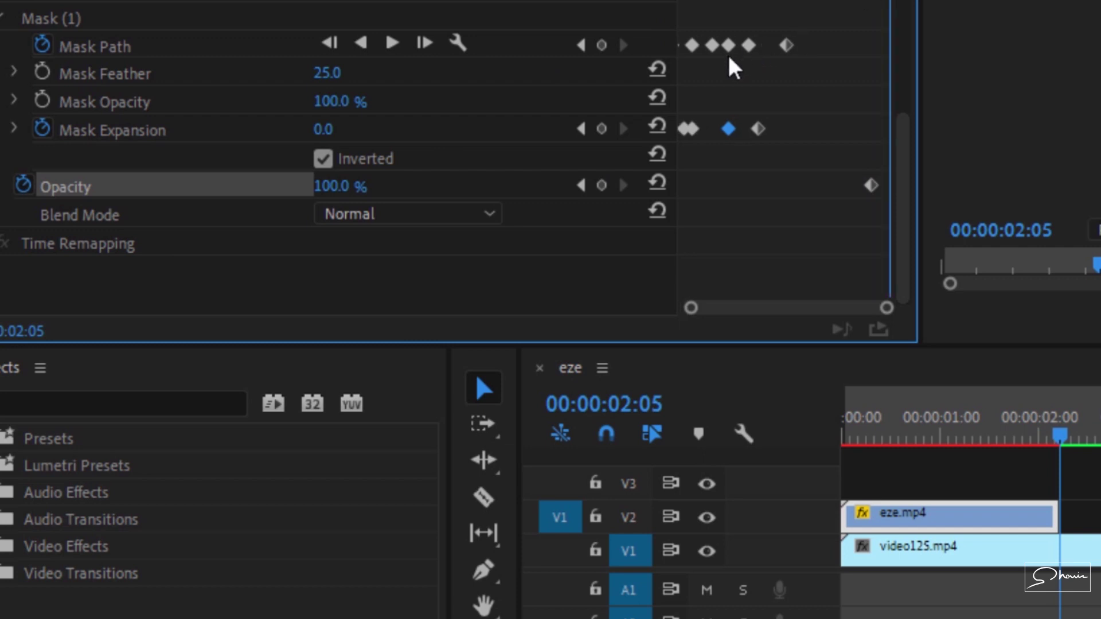
{"action": "left_click", "coordinate": [350, 184]}
{"action": "type", "text": "0"}
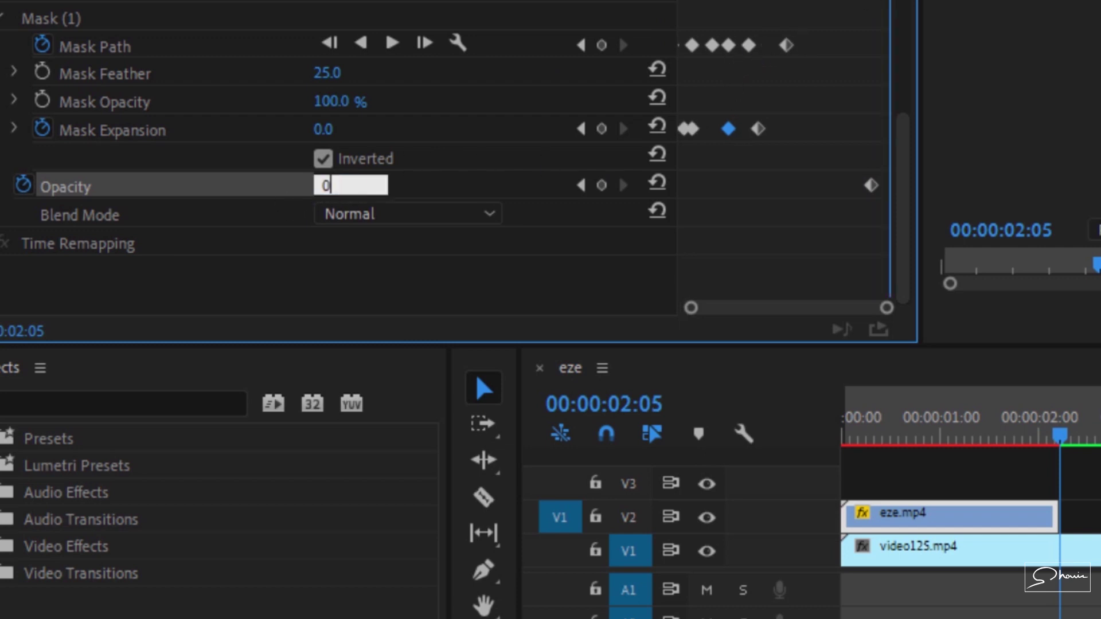
{"action": "key", "text": "Return"}
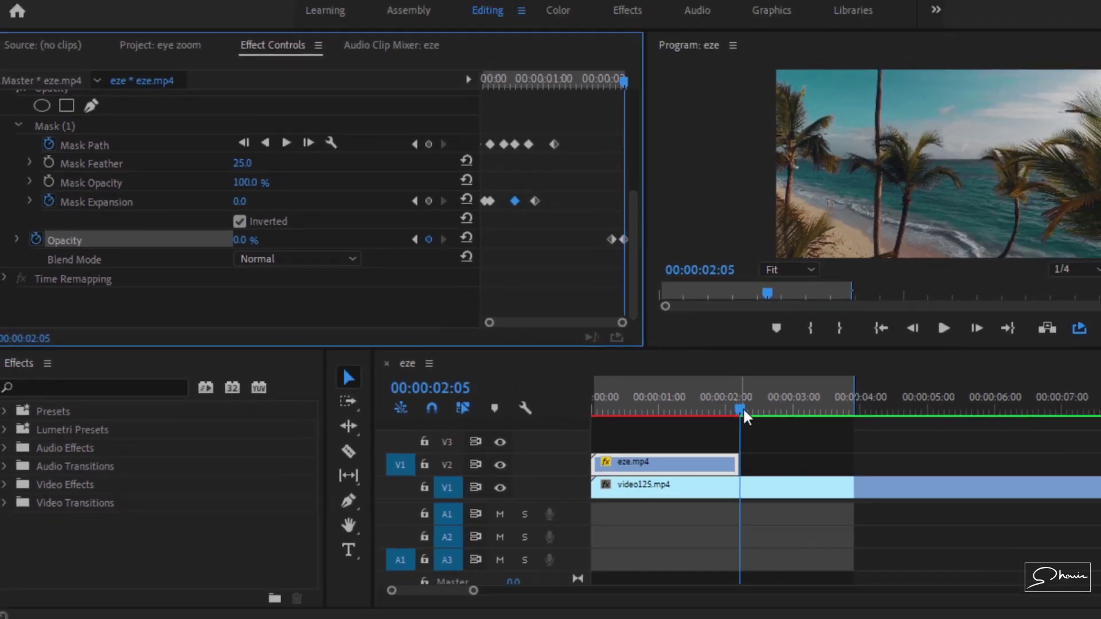
{"action": "left_click", "coordinate": [656, 403]}
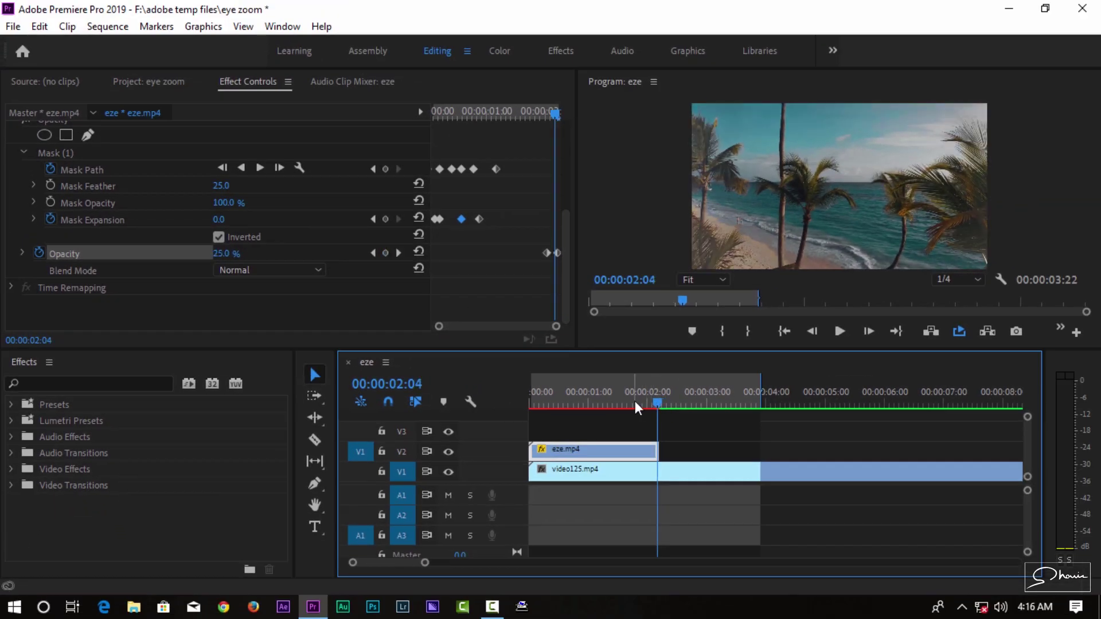
{"action": "left_click_drag", "start_coordinate": [651, 401], "coordinate": [658, 404]}
{"action": "type", "text": "0"}
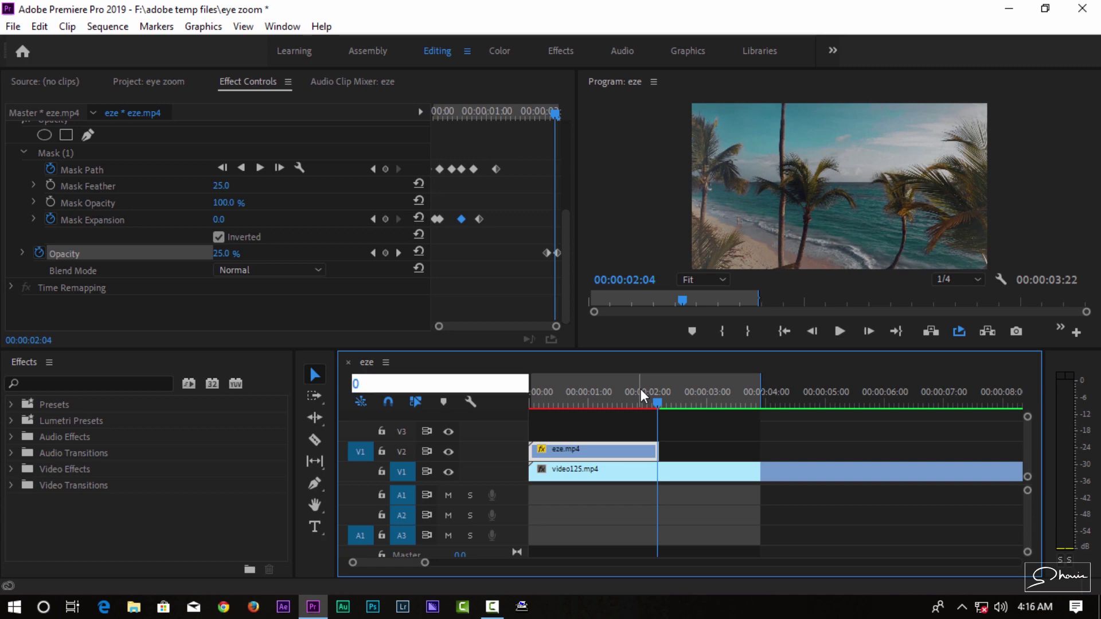
{"action": "key", "text": "Escape"}
{"action": "key", "text": "space"}
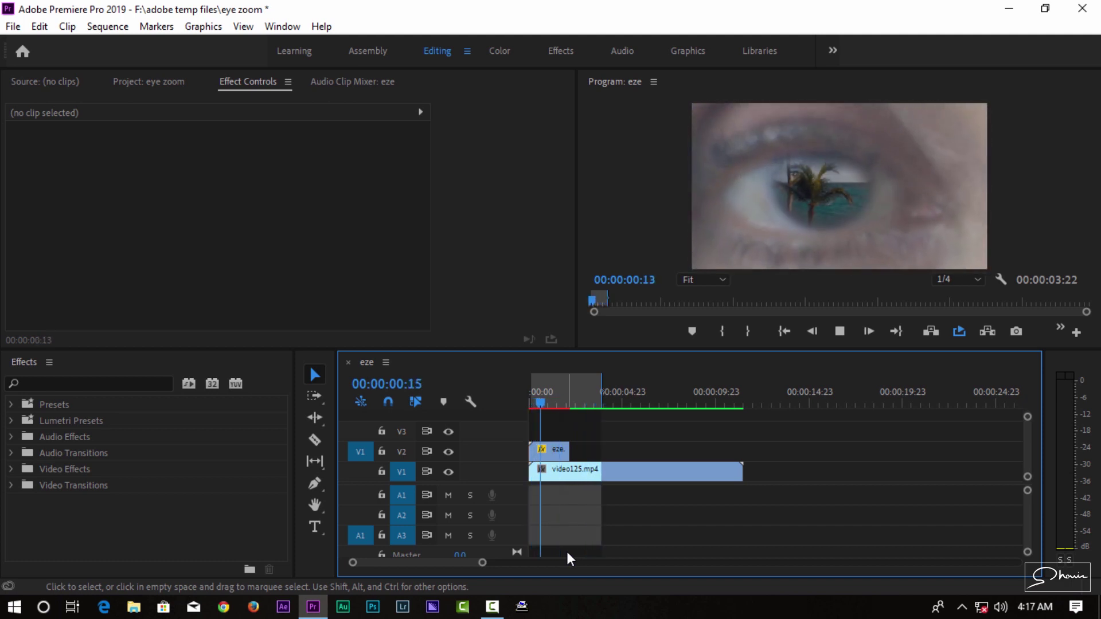
{"action": "key", "text": "space"}
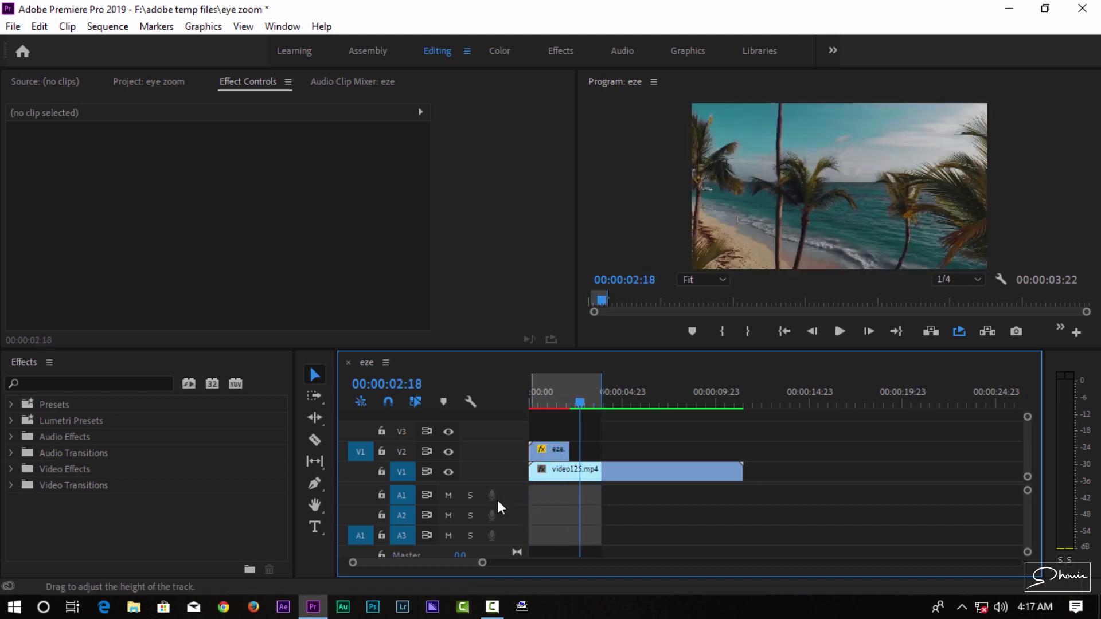
{"action": "left_click_drag", "start_coordinate": [569, 403], "coordinate": [538, 403]}
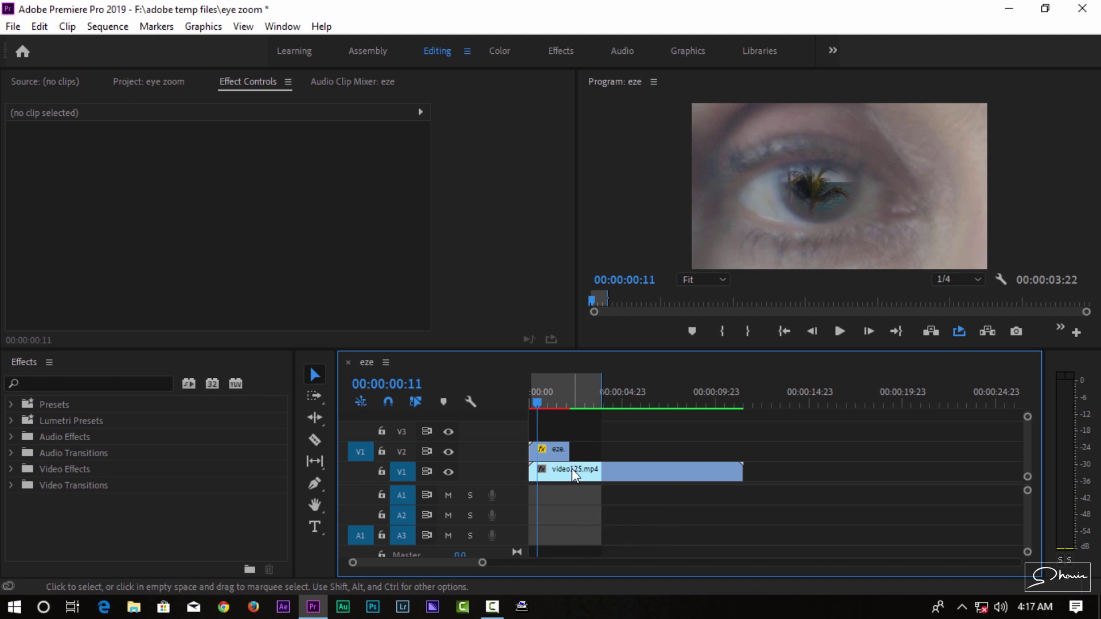
Drag the eye clip on V2 right to sit at the beach clip's end
{"action": "left_click", "coordinate": [560, 455]}
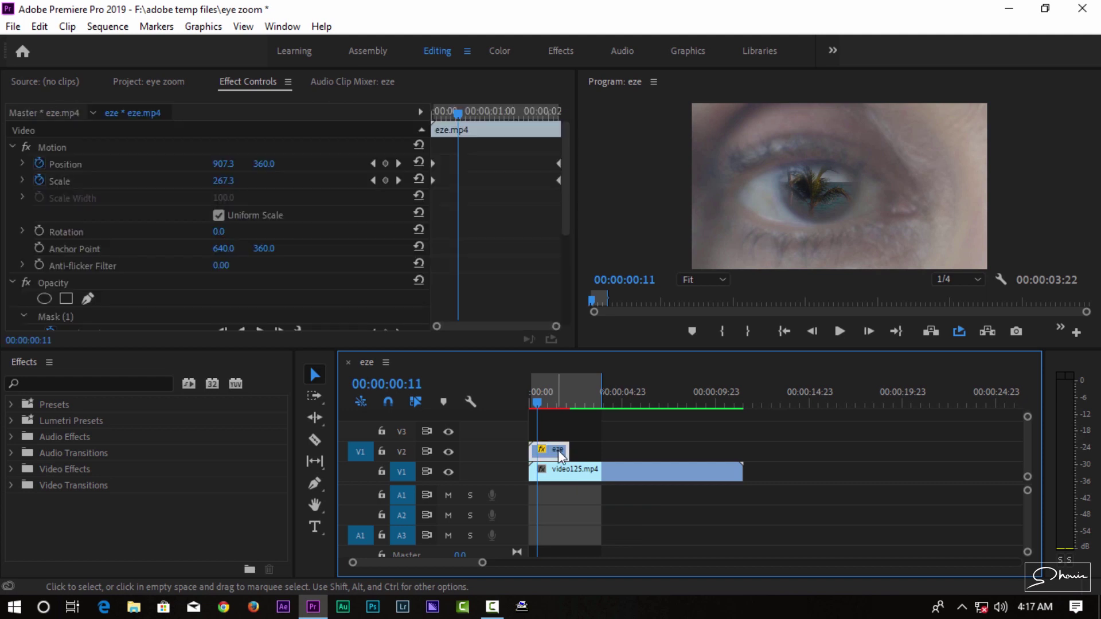
{"action": "left_click", "coordinate": [574, 473]}
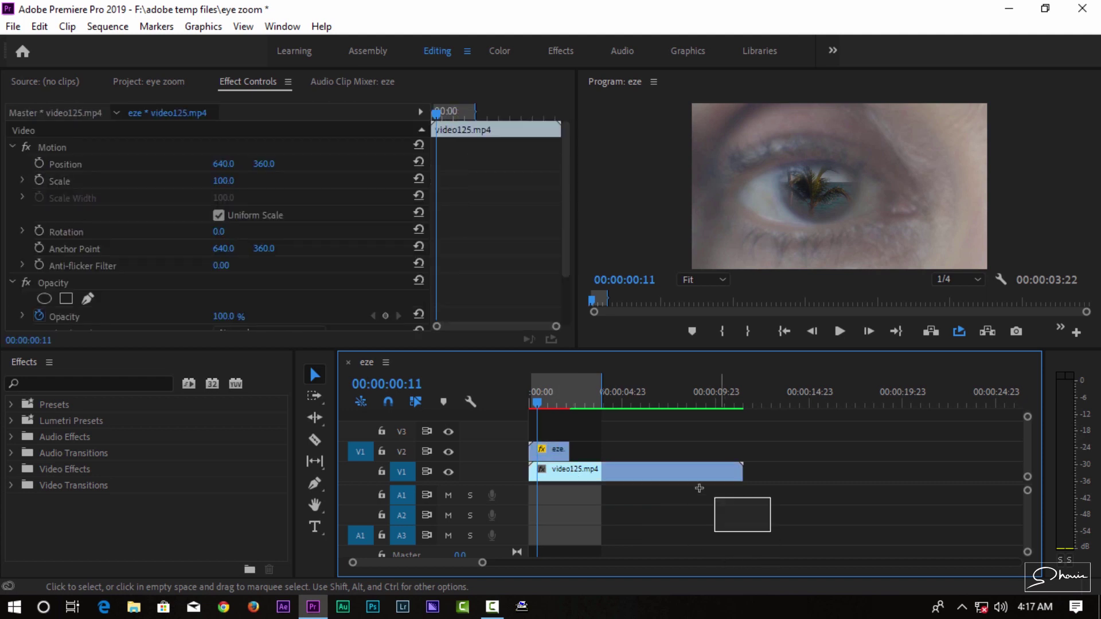
{"action": "left_click_drag", "start_coordinate": [770, 532], "coordinate": [526, 424]}
{"action": "left_click", "coordinate": [591, 442]}
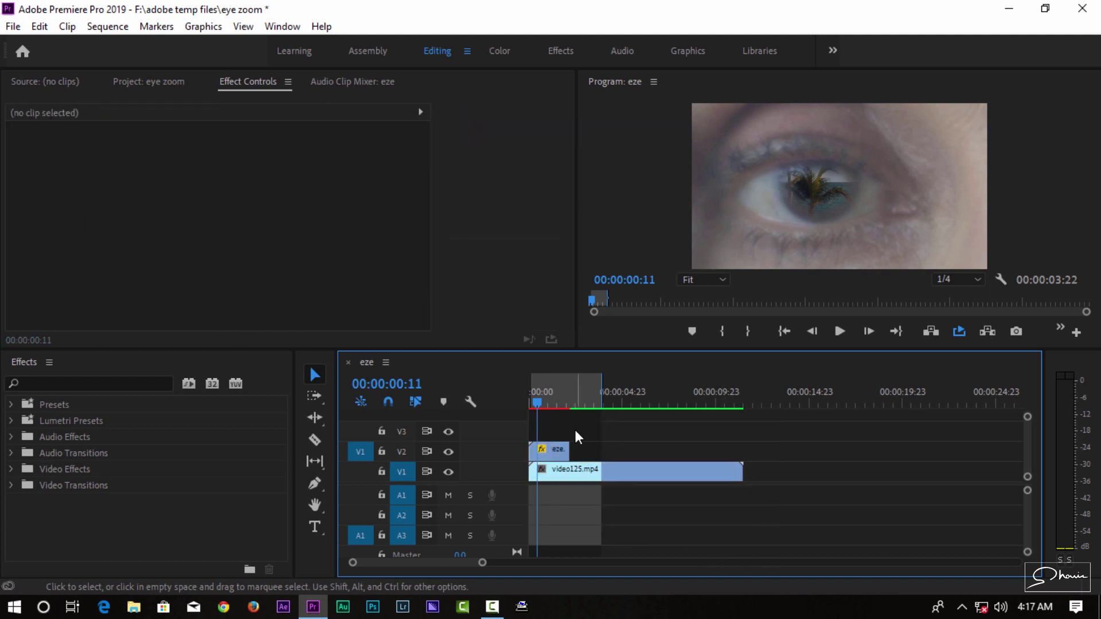
{"action": "left_click_drag", "start_coordinate": [564, 453], "coordinate": [739, 462]}
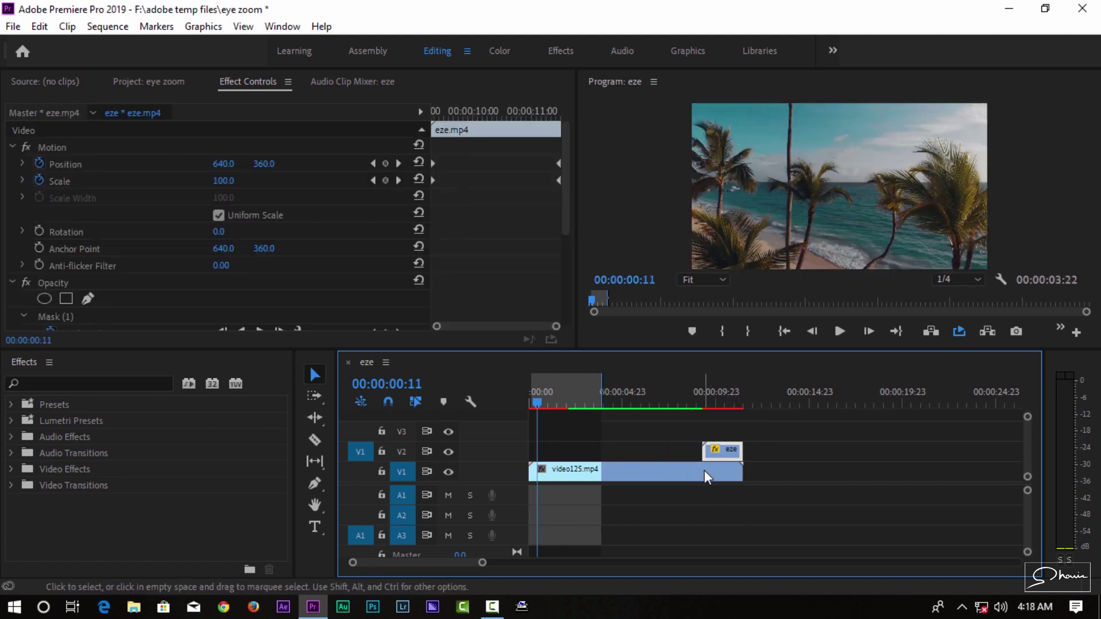
Check the eye clip now starts near 00:00:09:14 and marquee-select both clips
{"action": "left_click", "coordinate": [704, 470]}
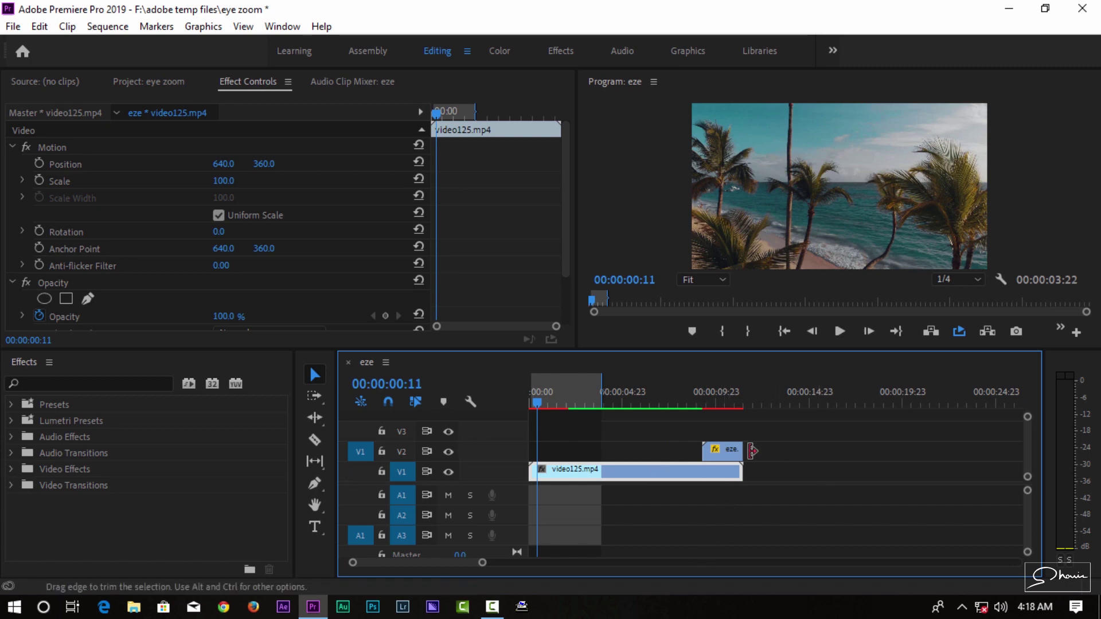
{"action": "left_click", "coordinate": [549, 396]}
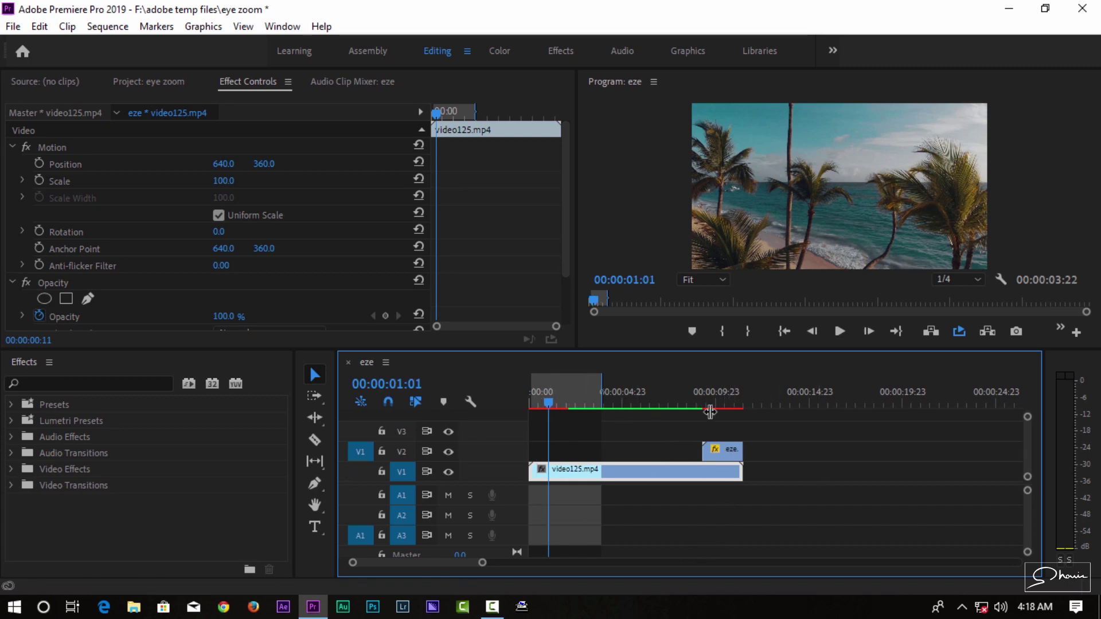
{"action": "left_click", "coordinate": [709, 409]}
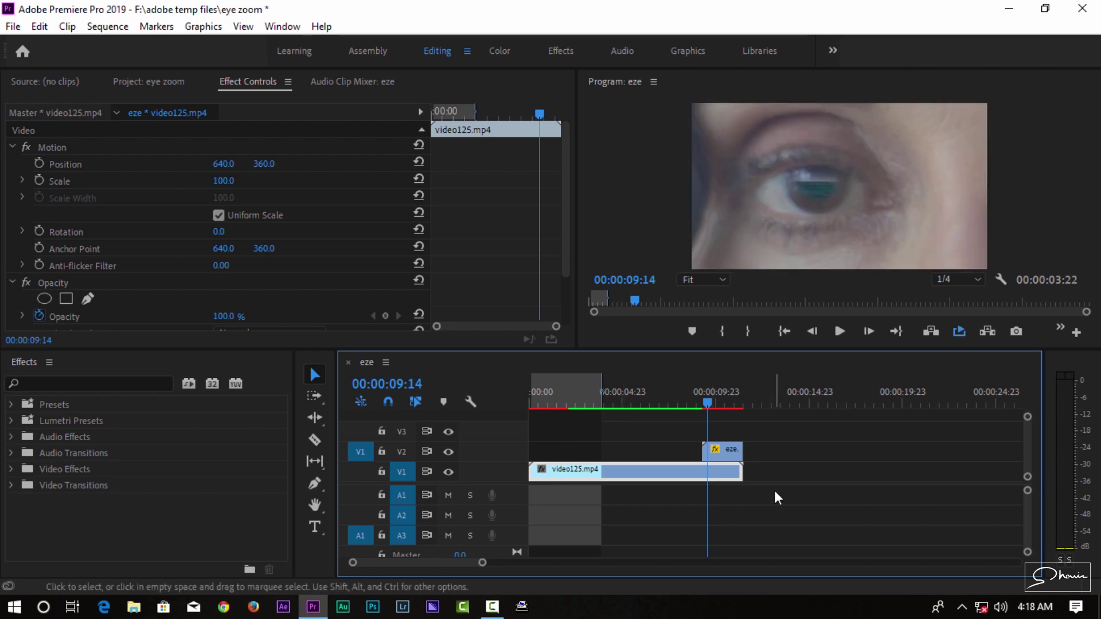
{"action": "mouse_move", "coordinate": [774, 491]}
{"action": "left_mouse_down"}
{"action": "mouse_move", "coordinate": [696, 428]}
{"action": "mouse_move", "coordinate": [734, 458]}
{"action": "left_mouse_up"}
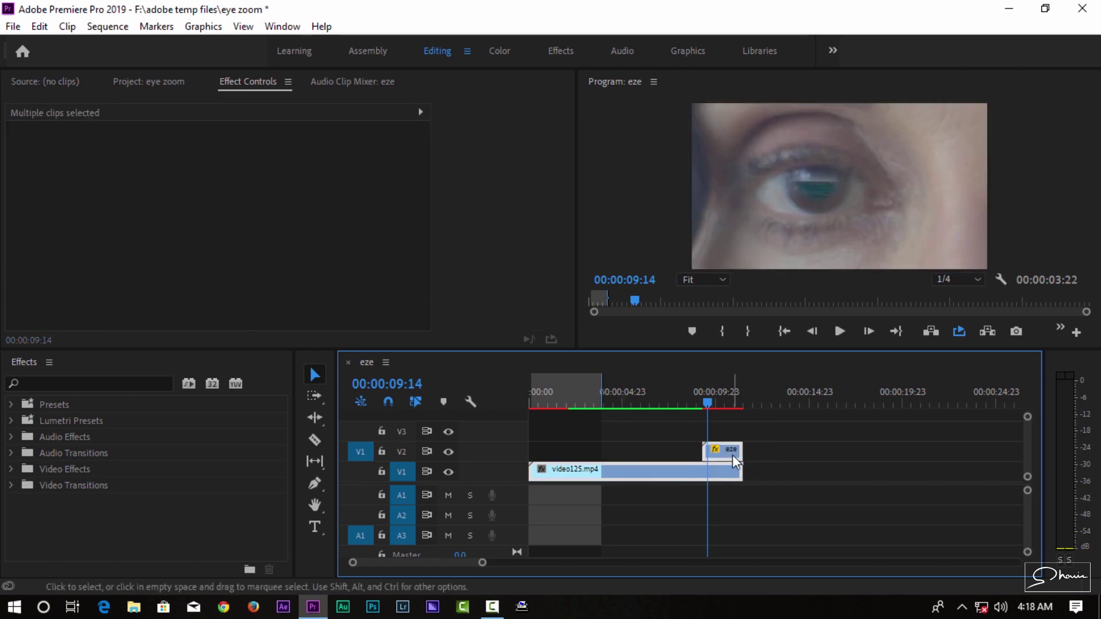
Set the selected clips to Reverse Speed (-100%) in Clip Speed / Duration
{"action": "key", "text": "ctrl+r"}
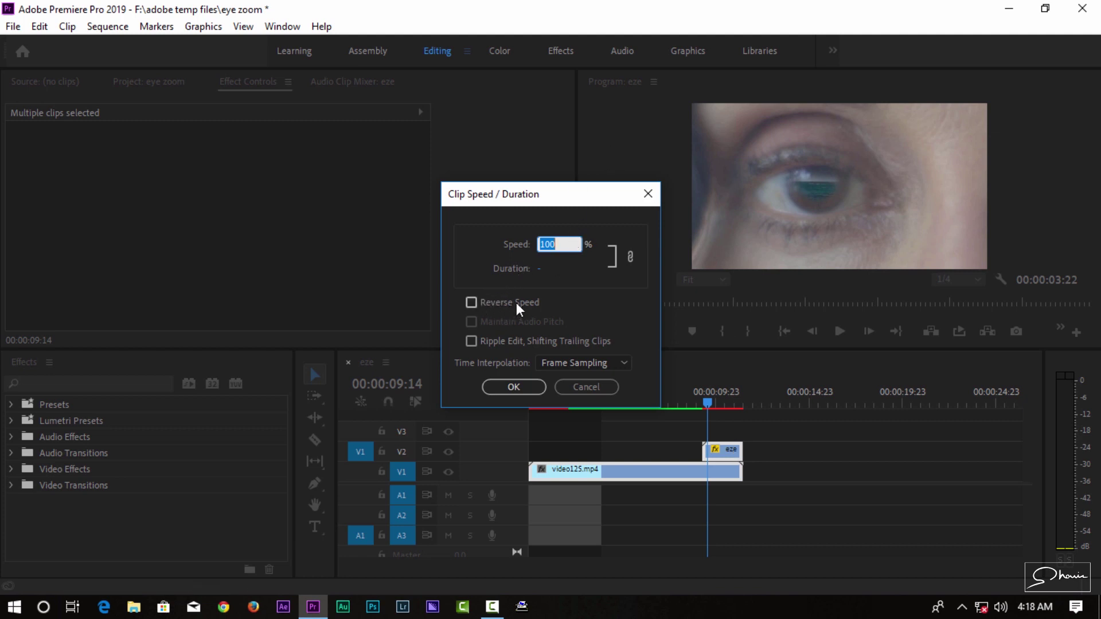
{"action": "left_click", "coordinate": [475, 302]}
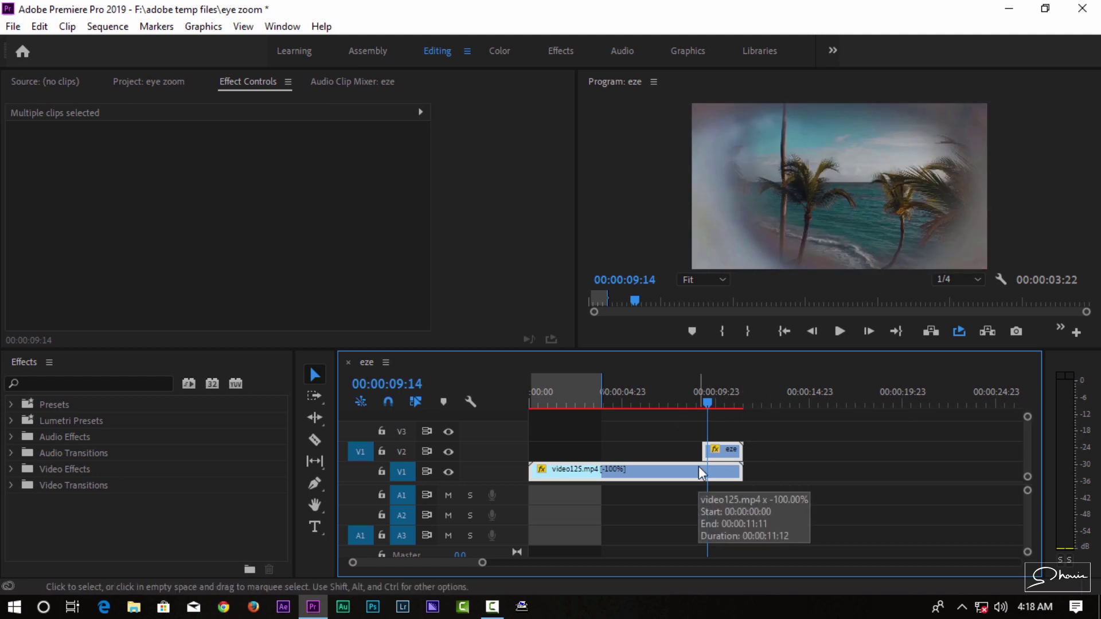
Mark in and out points around 00:00:07:19 and 00:00:11:19, bracketing the eye clip
{"action": "left_click_drag", "start_coordinate": [711, 400], "coordinate": [675, 402]}
{"action": "key", "text": "i"}
{"action": "left_click", "coordinate": [751, 403]}
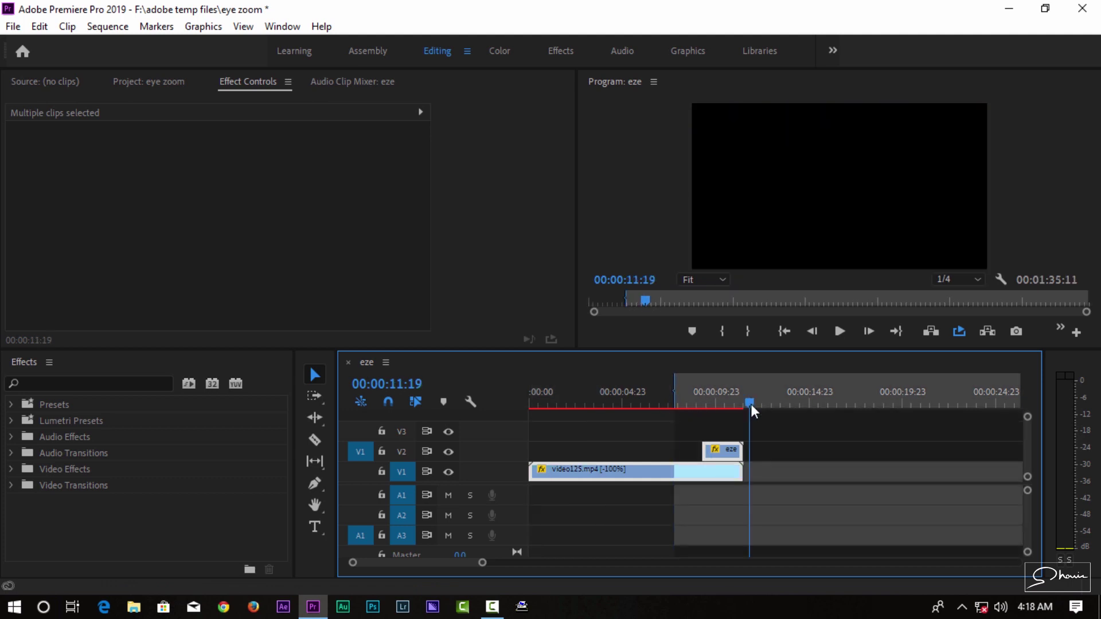
{"action": "key", "text": "o"}
Play the marked range and scrub into the eye clip to check the reversed reveal
{"action": "left_click", "coordinate": [837, 333]}
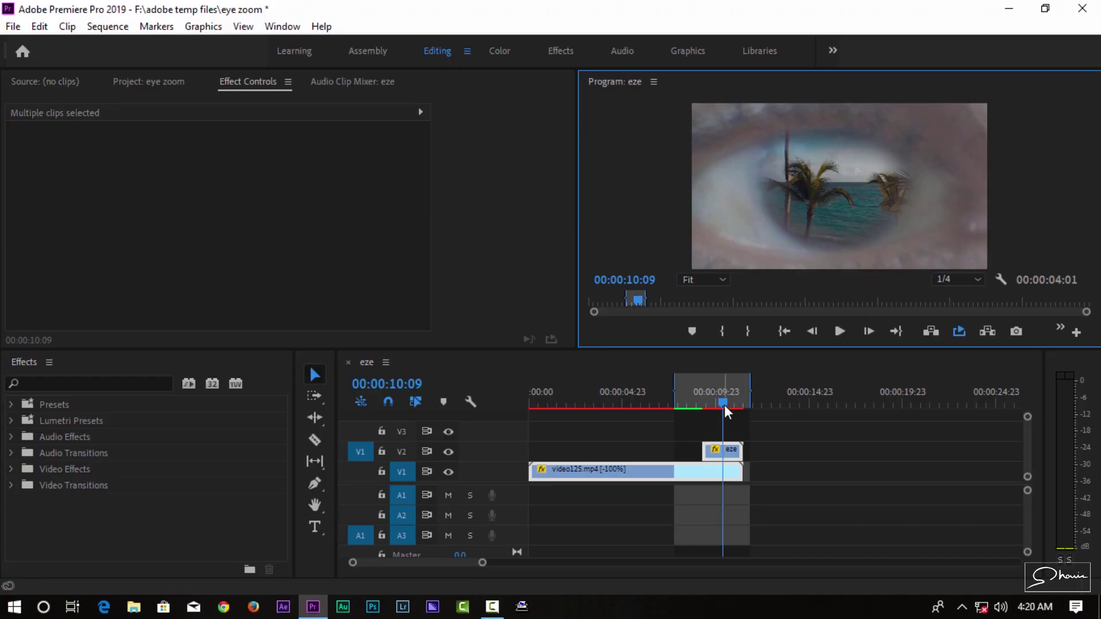
{"action": "left_click_drag", "start_coordinate": [688, 394], "coordinate": [717, 393]}
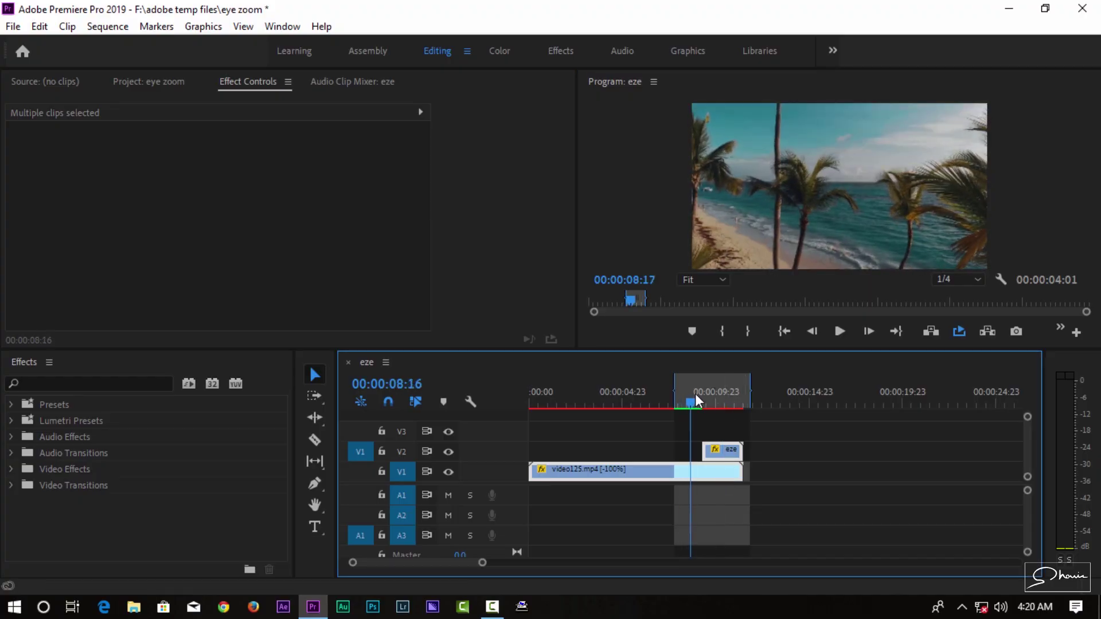
{"action": "left_click", "coordinate": [715, 394]}
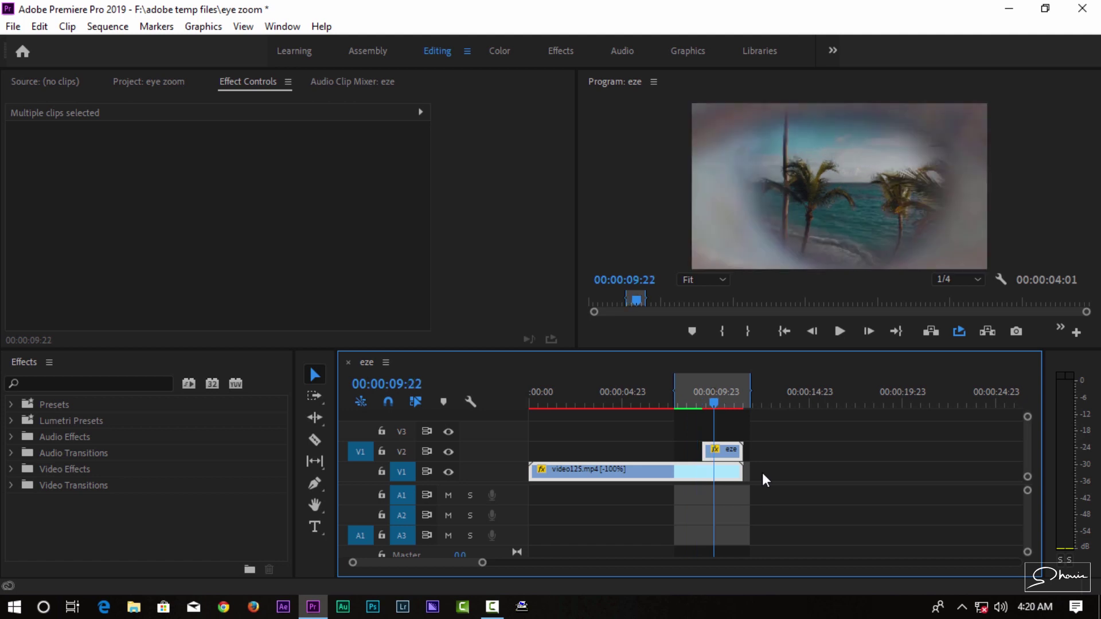
{"action": "key", "text": "Up"}
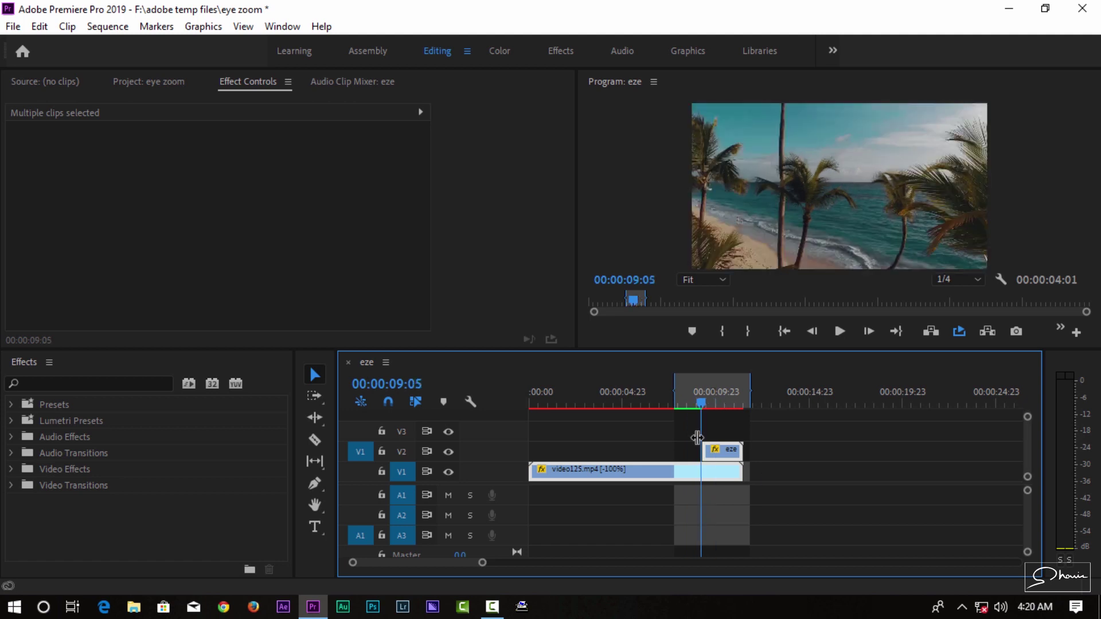